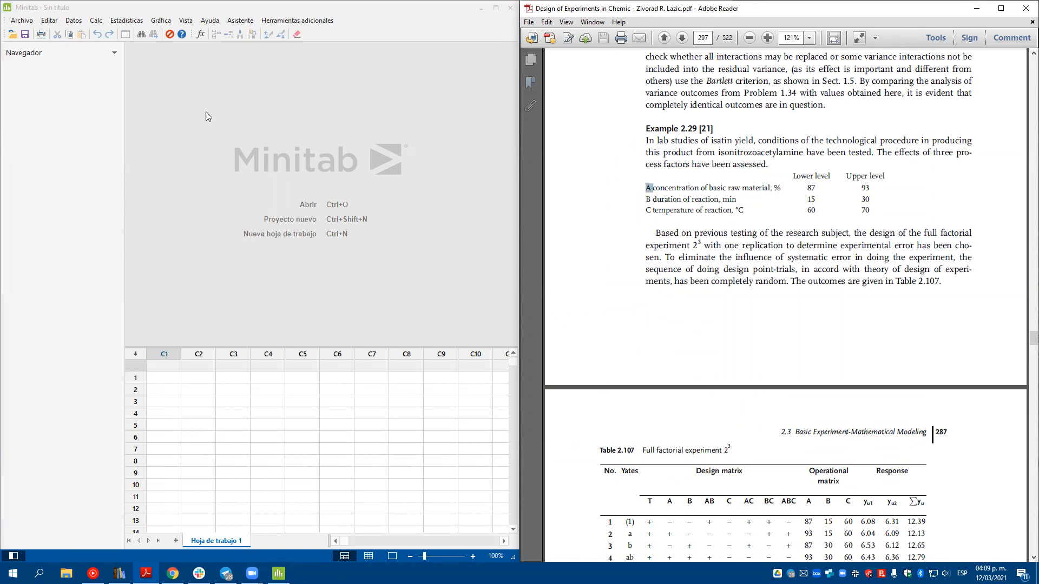
click(135, 22)
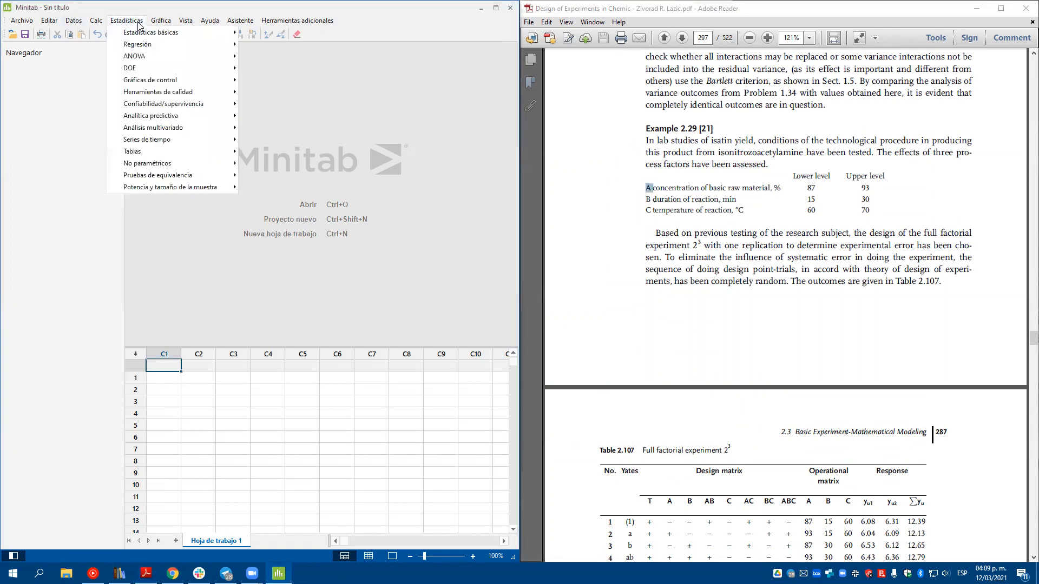
mouse_move(133, 69)
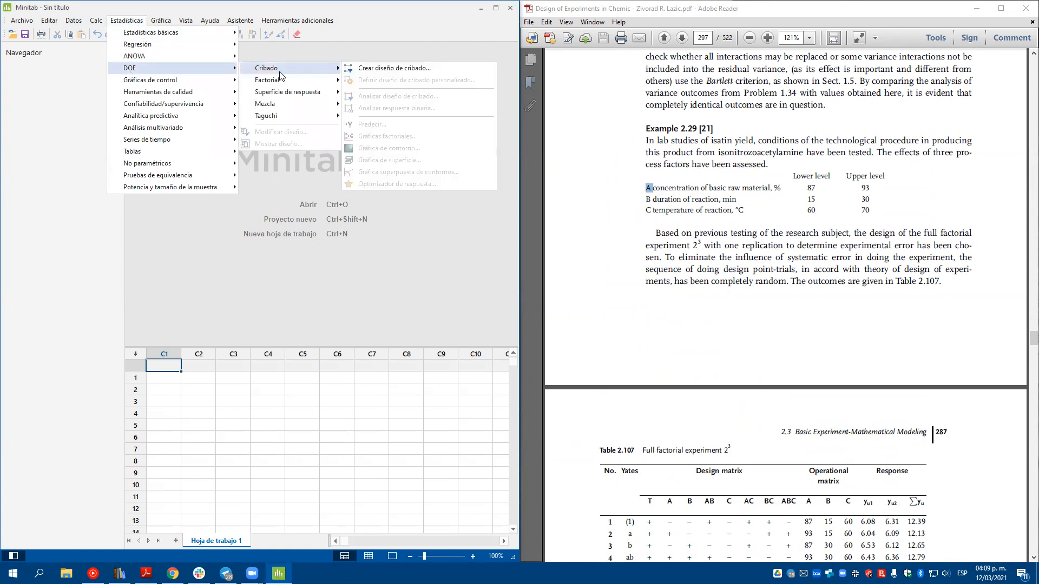
mouse_move(273, 82)
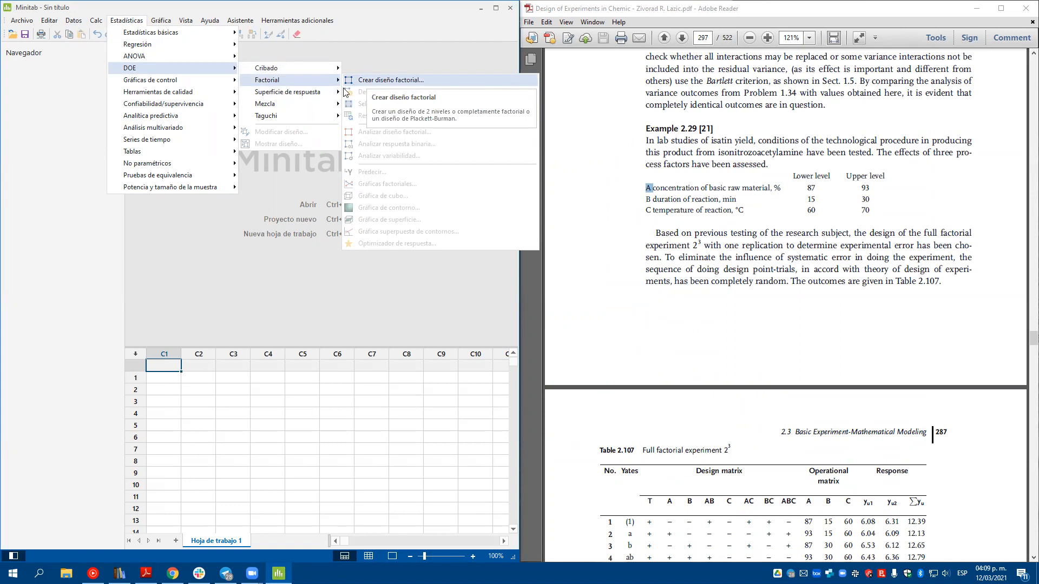
click(209, 268)
- Start a new two-level factorial design with default generators and set the number of factors to 3
click(126, 21)
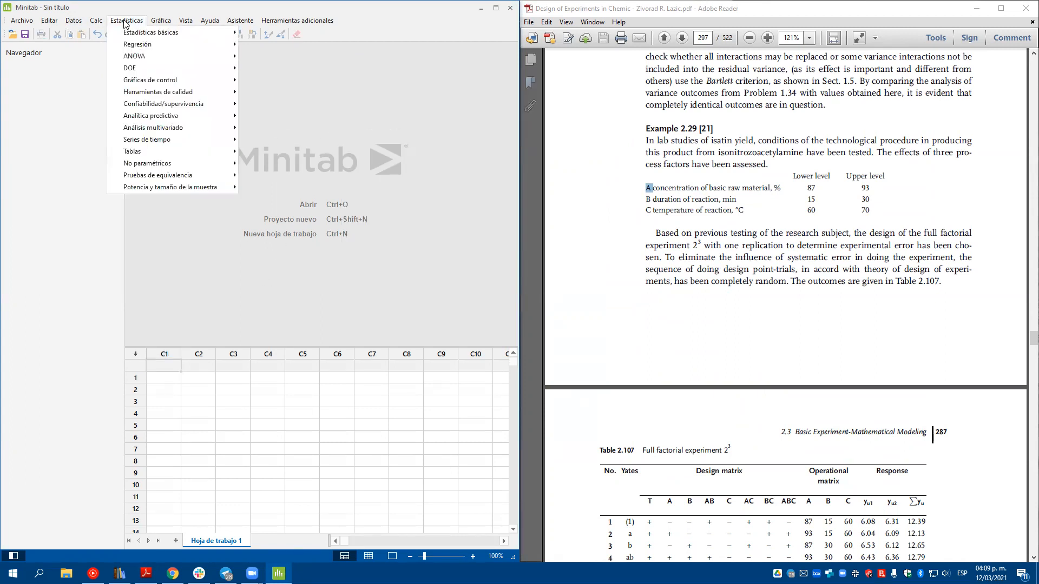
mouse_move(216, 72)
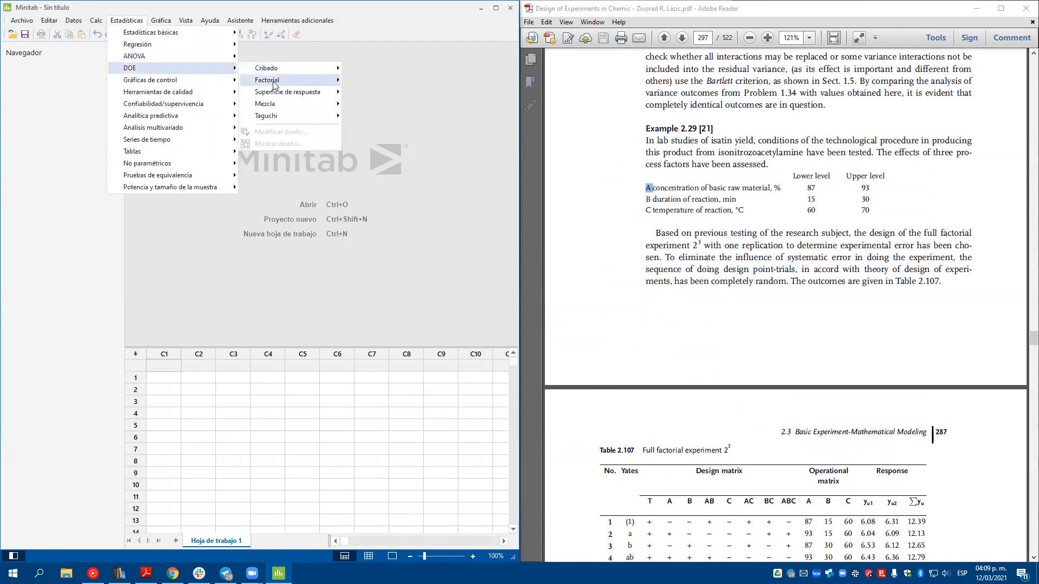
mouse_move(276, 84)
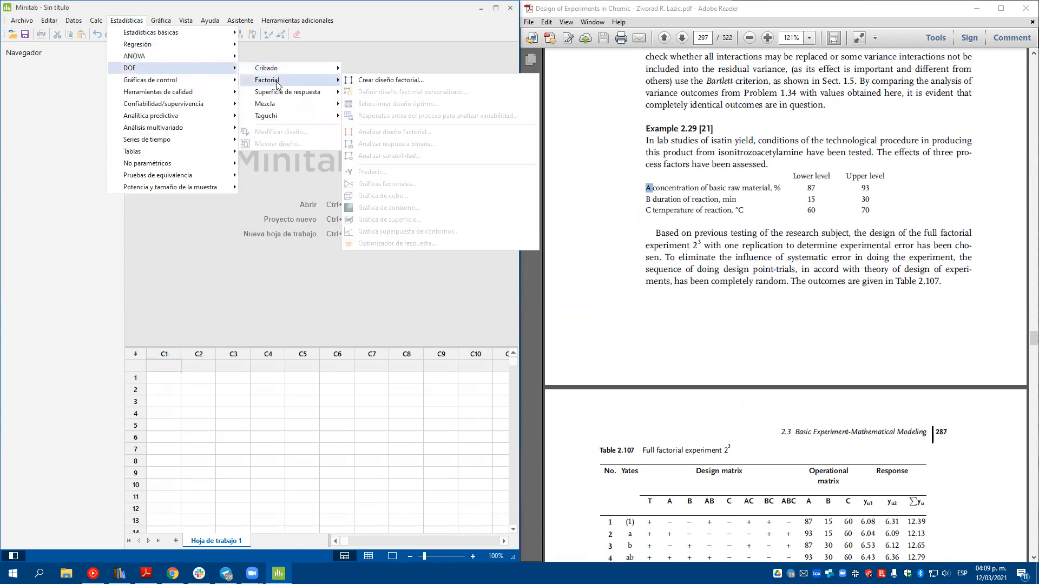
click(366, 82)
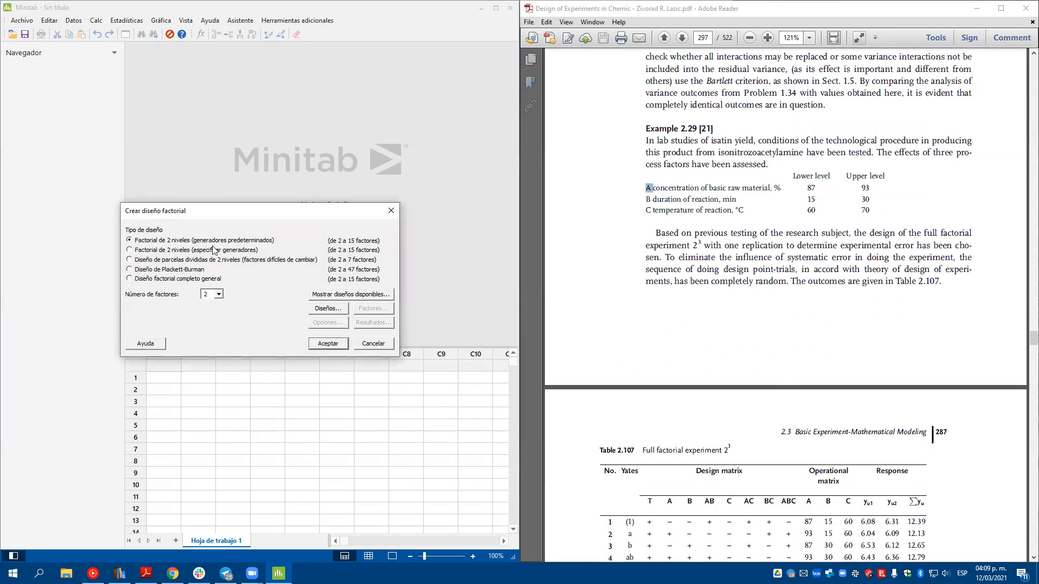
click(337, 310)
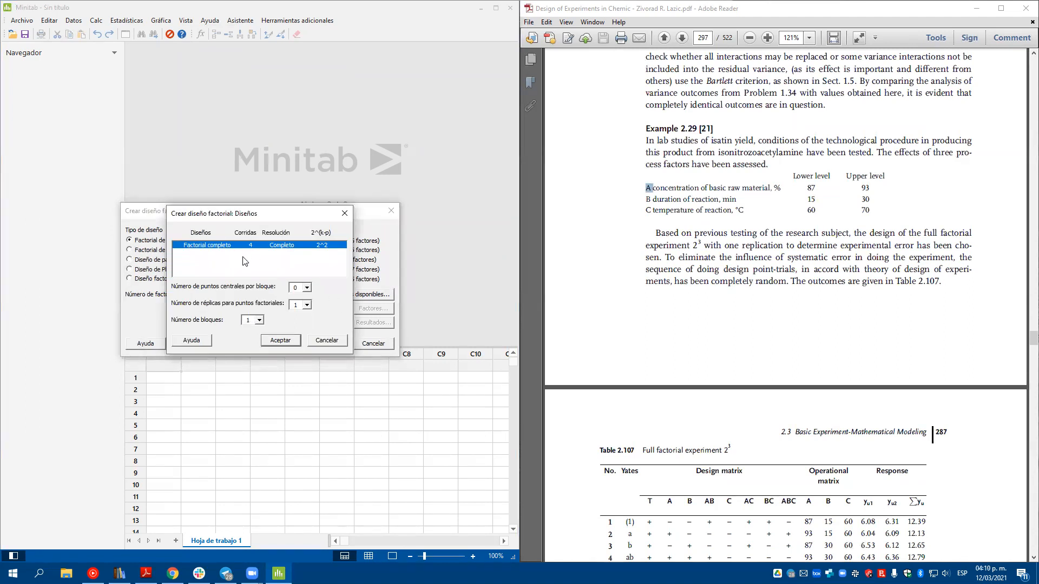
click(323, 344)
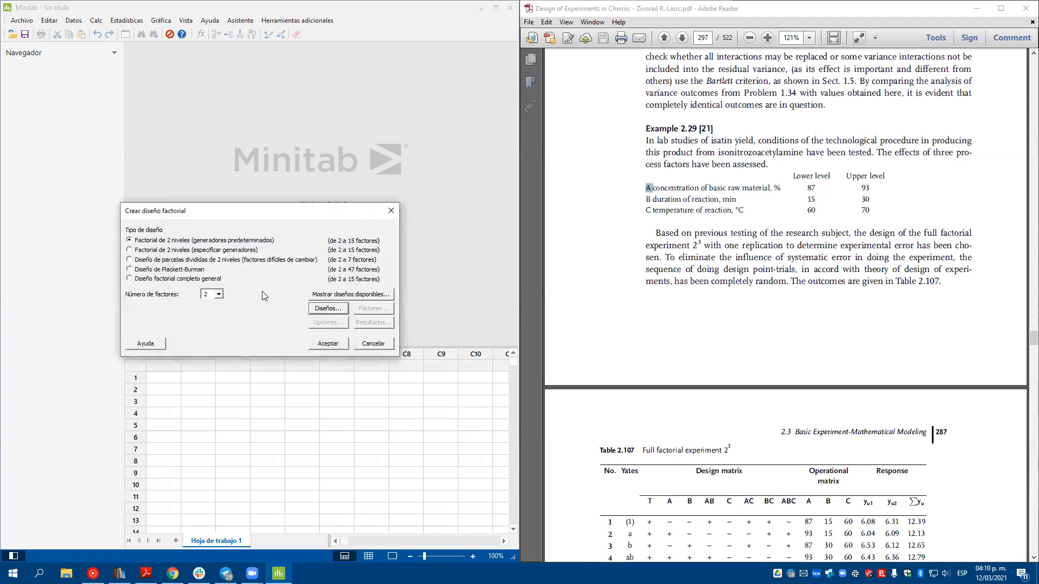
click(219, 297)
click(207, 311)
click(648, 188)
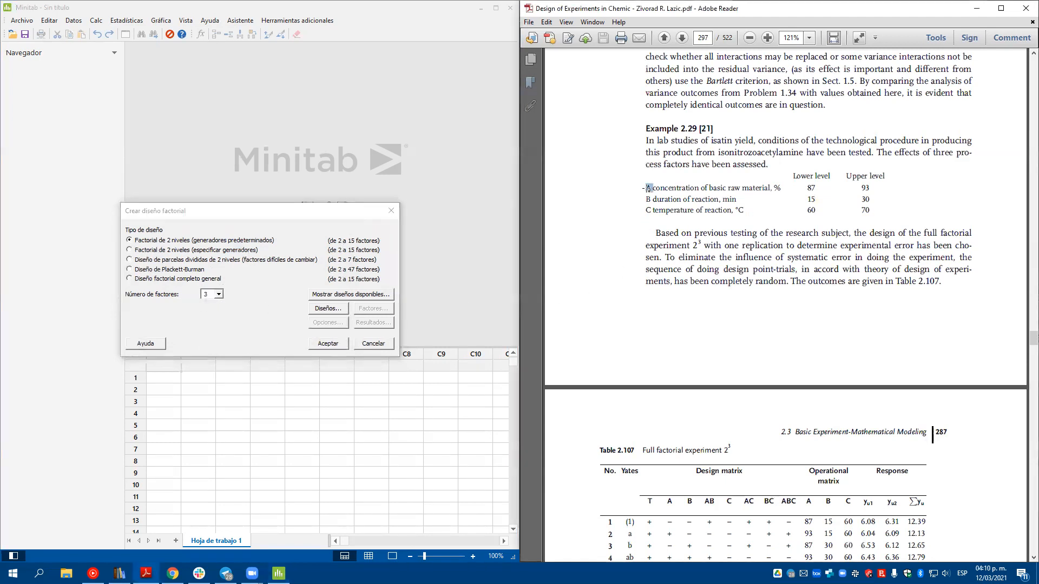
click(647, 201)
drag(646, 207, 651, 211)
- Choose the full factorial 2^3 design with 2 replicates for the factorial points and 2 blocks
click(312, 319)
click(330, 312)
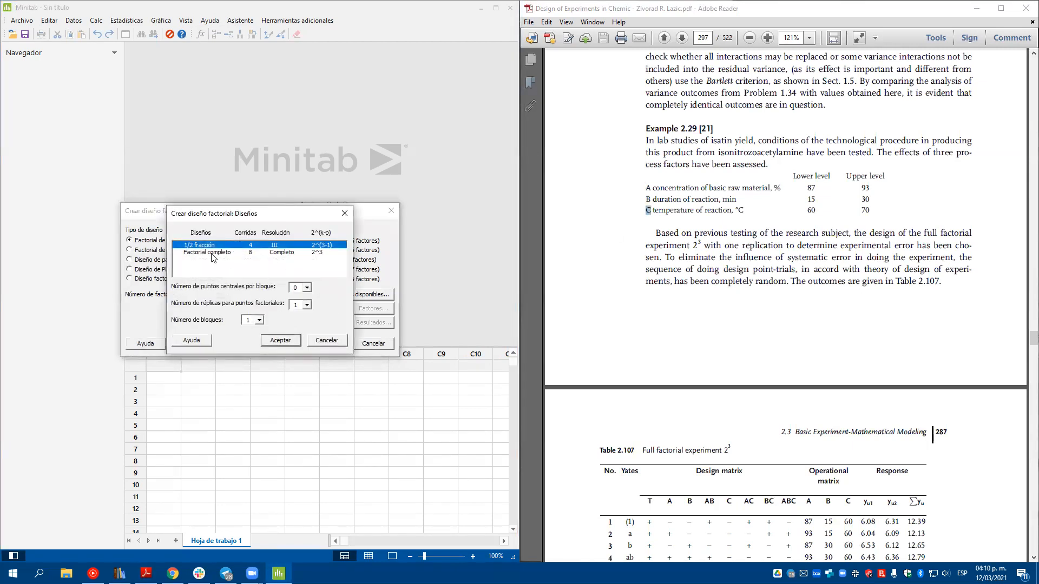
click(212, 254)
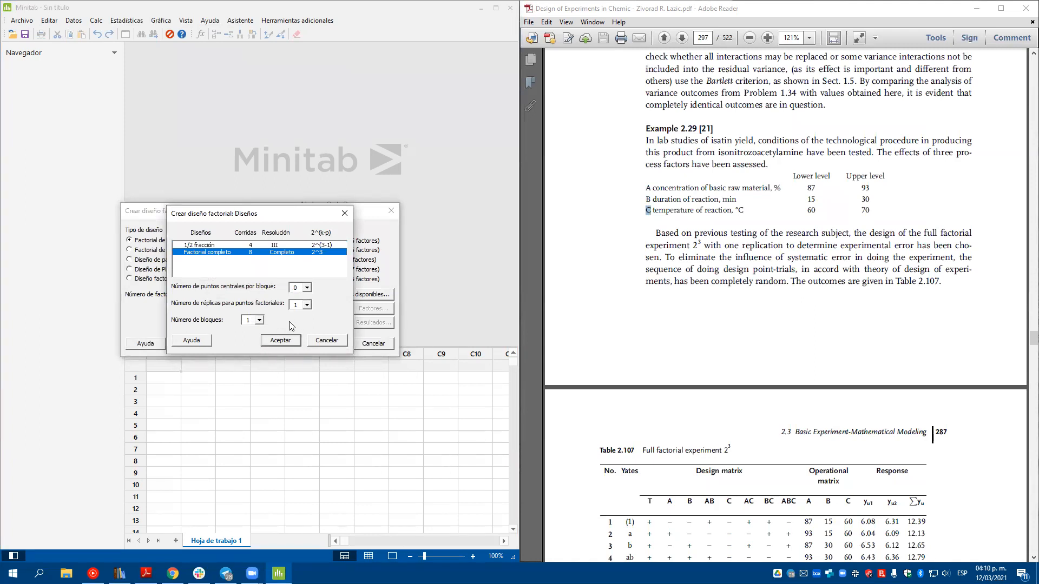
click(307, 306)
click(296, 323)
scroll(863, 402, down, 5)
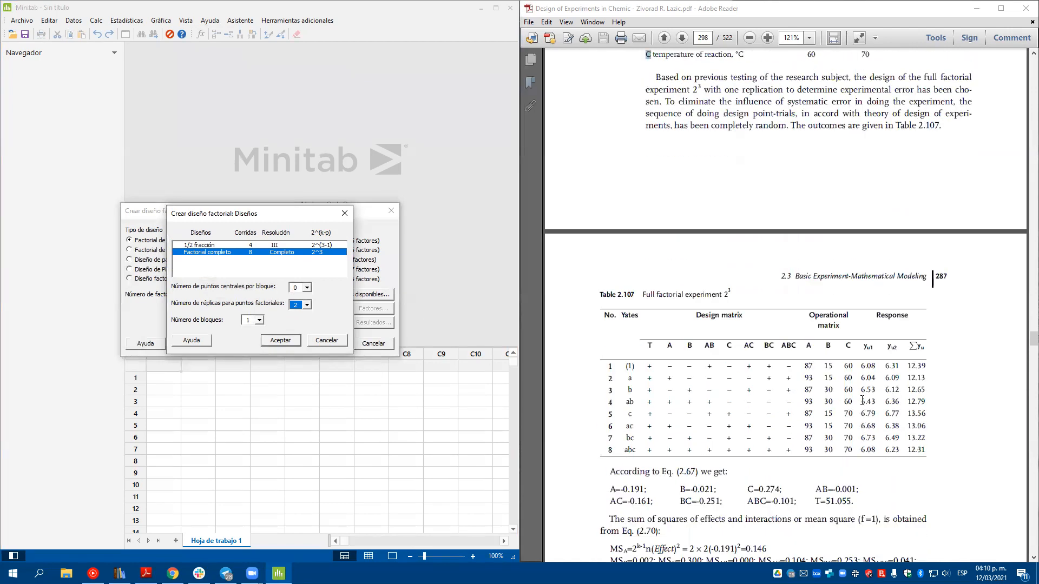
scroll(862, 401, down, 2)
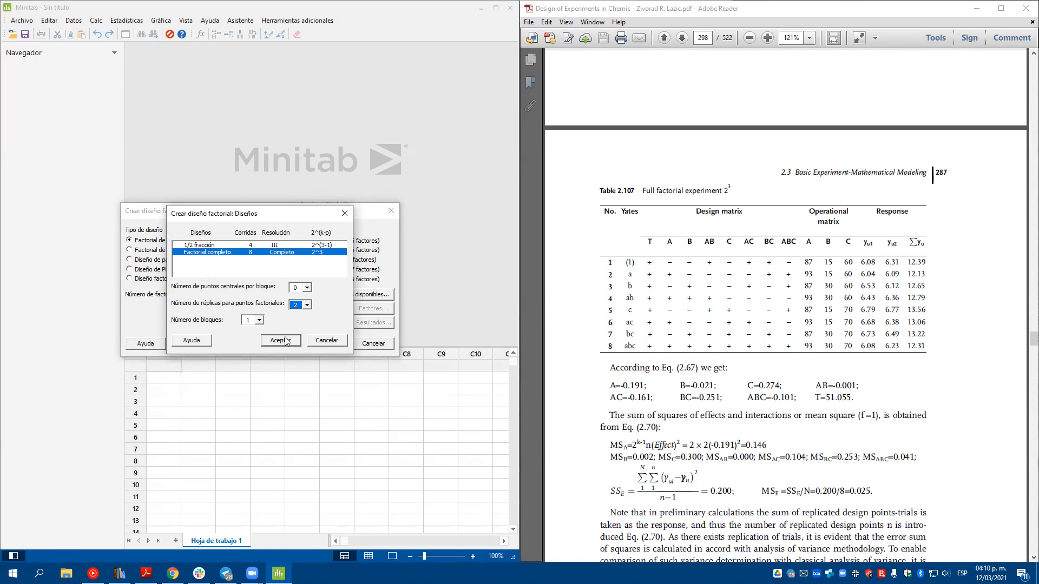
click(259, 321)
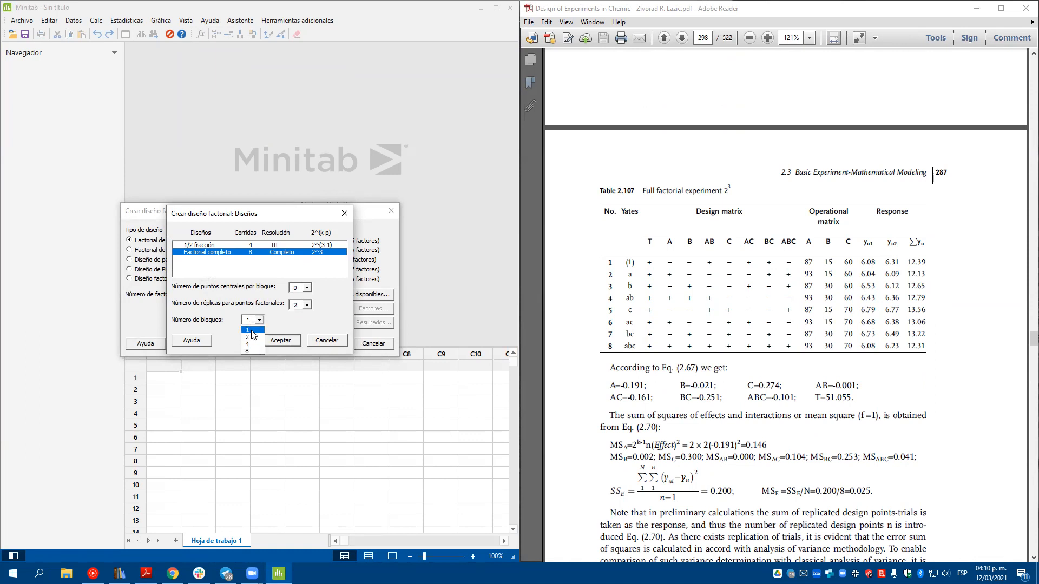
click(286, 342)
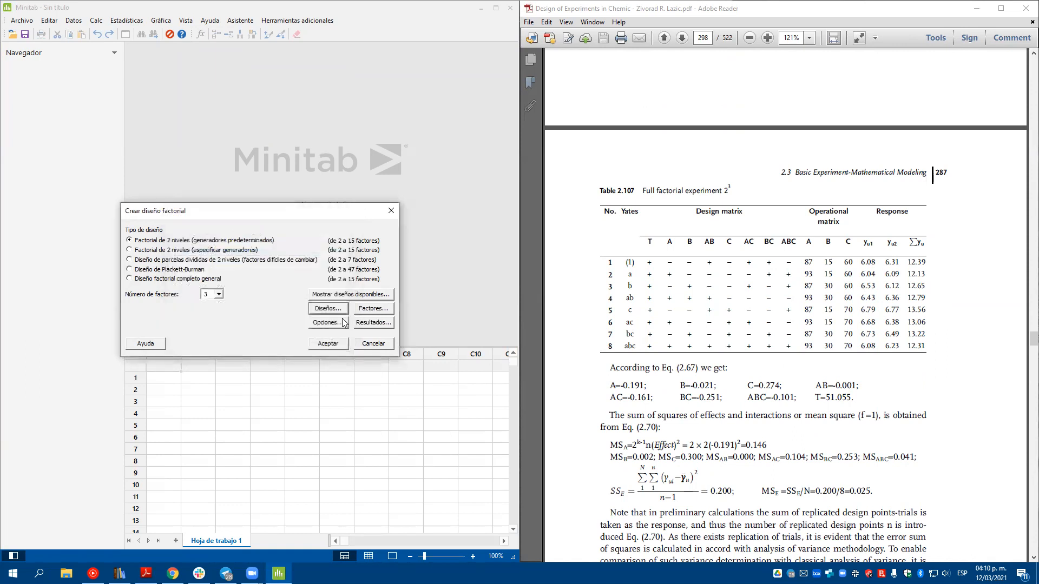
- Open the design's factor settings and review the descriptions of factors A, B and C in Example 2.29
click(362, 313)
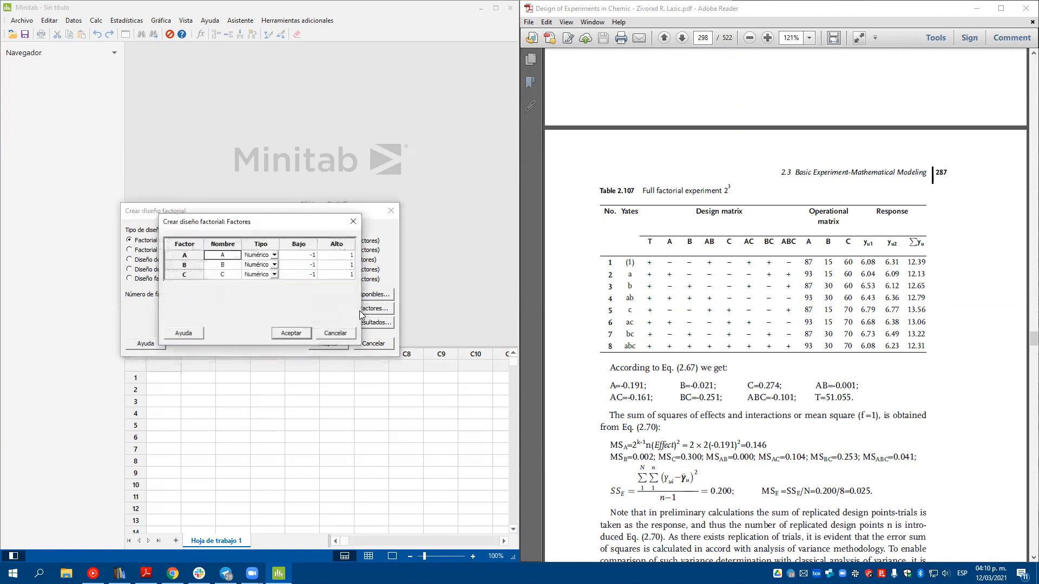
click(233, 265)
click(233, 275)
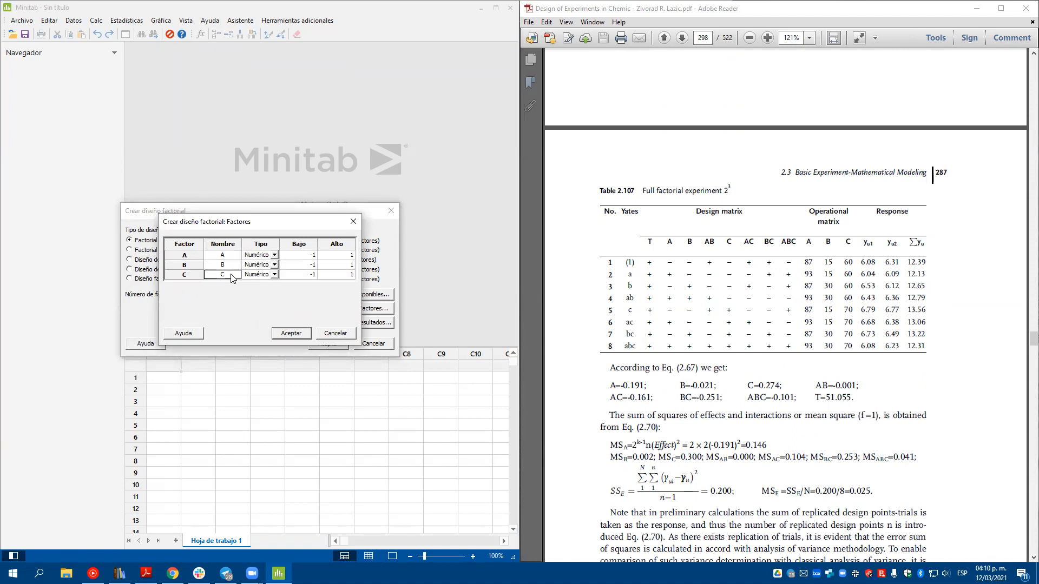
scroll(706, 328, up, 5)
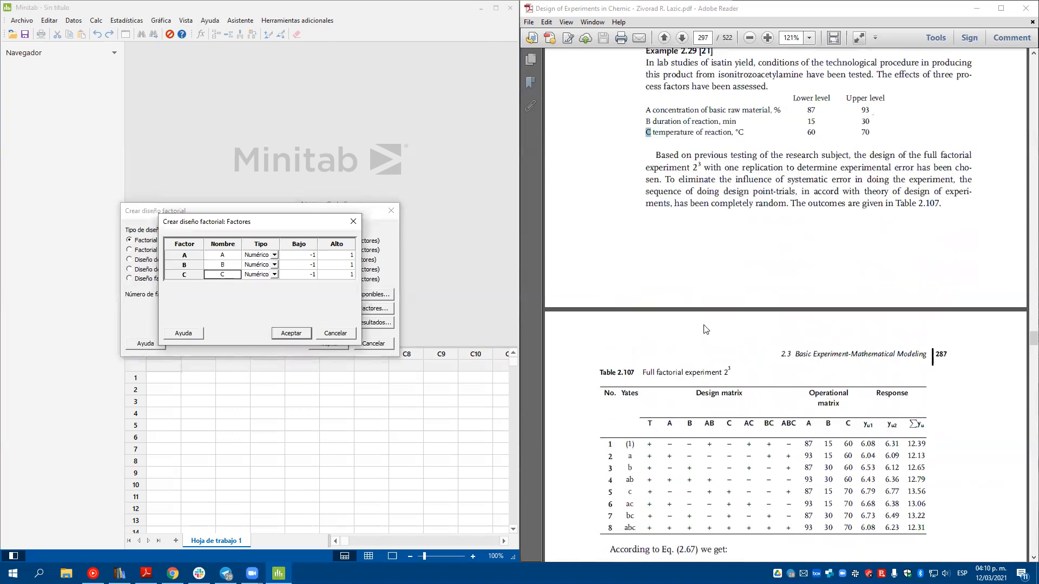
drag(653, 162, 740, 162)
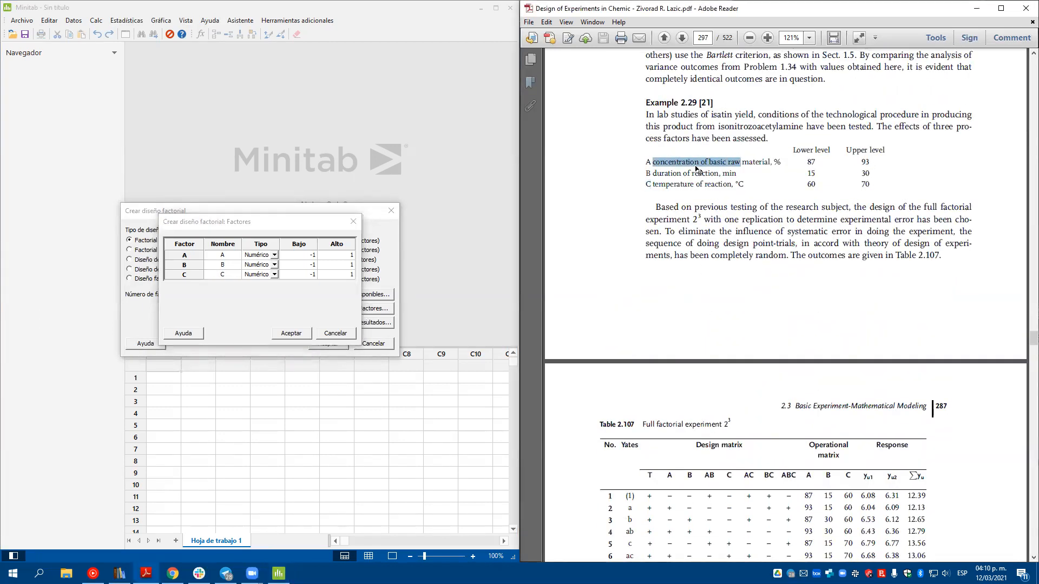
drag(653, 173, 719, 173)
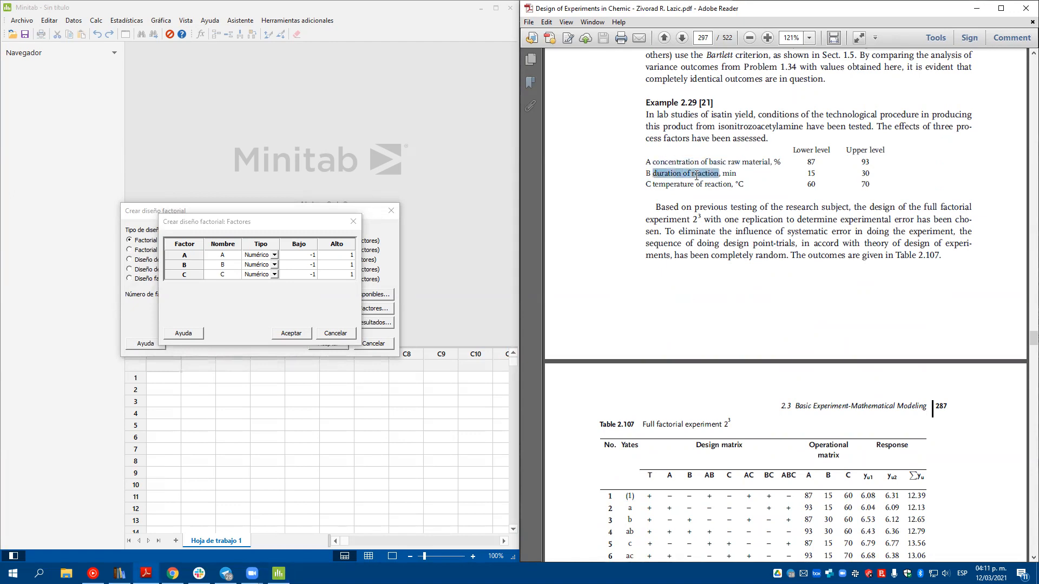
drag(654, 184, 731, 185)
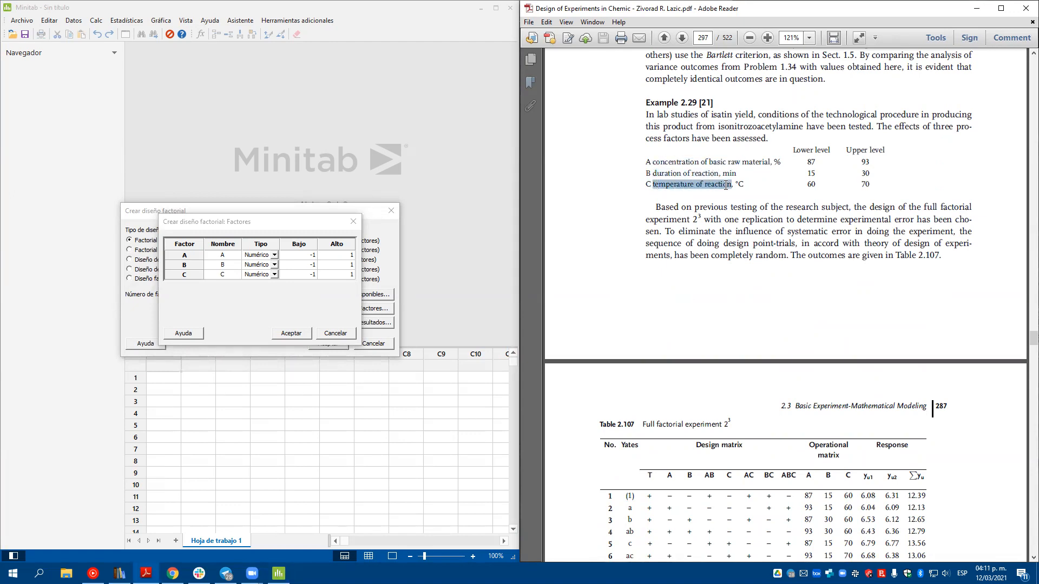
- Try to enter the low and high levels of factors A, B and C from Example 2.29
click(307, 258)
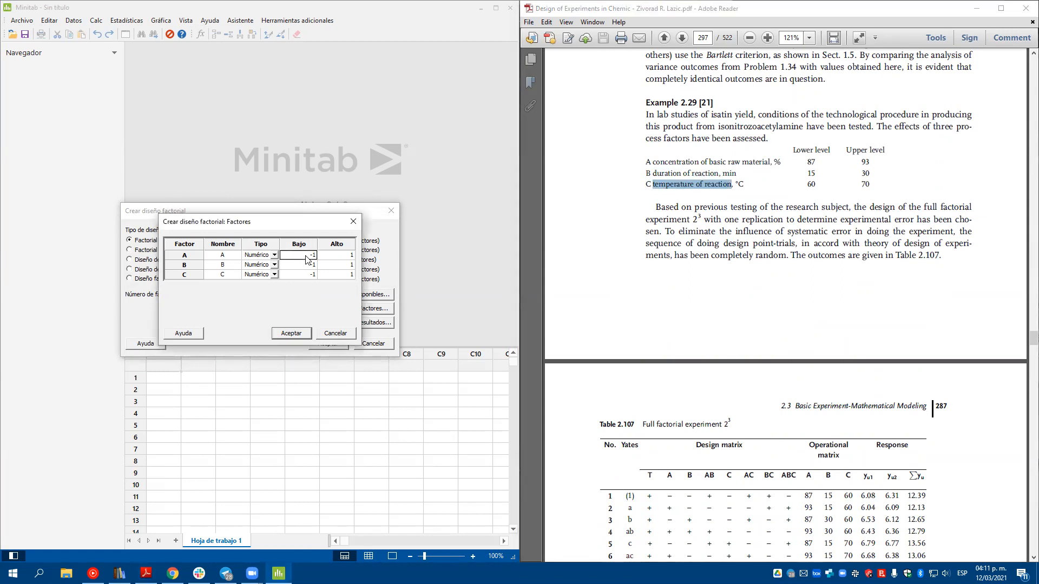
key(BackSpace)
key(BackSpace)
text(87)
click(341, 257)
key(BackSpace)
text(93)
click(312, 268)
click(311, 264)
click(337, 269)
text(3)
click(317, 276)
text(60)
click(341, 275)
text(7)
click(322, 334)
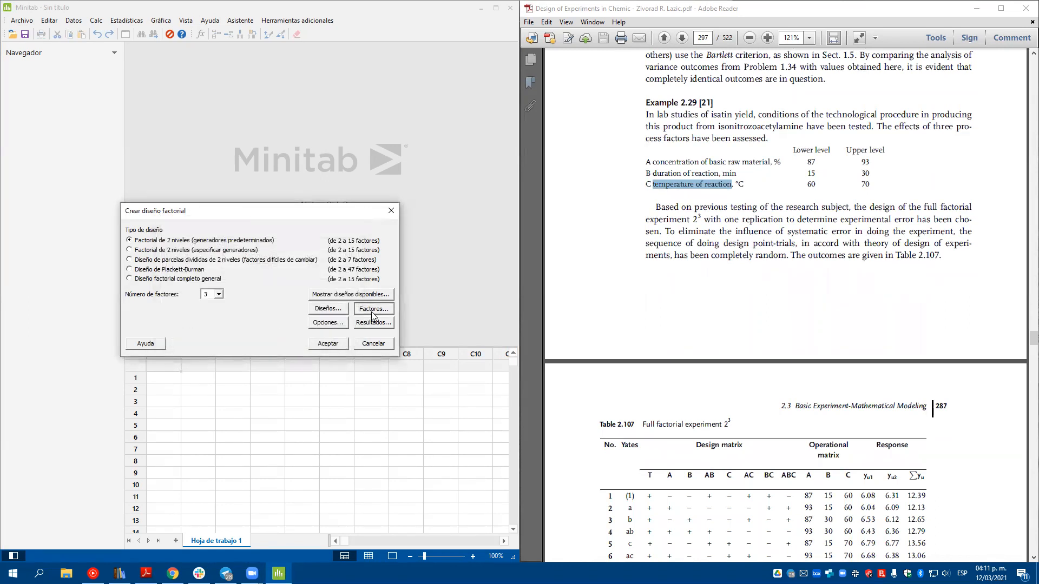
click(373, 316)
click(330, 340)
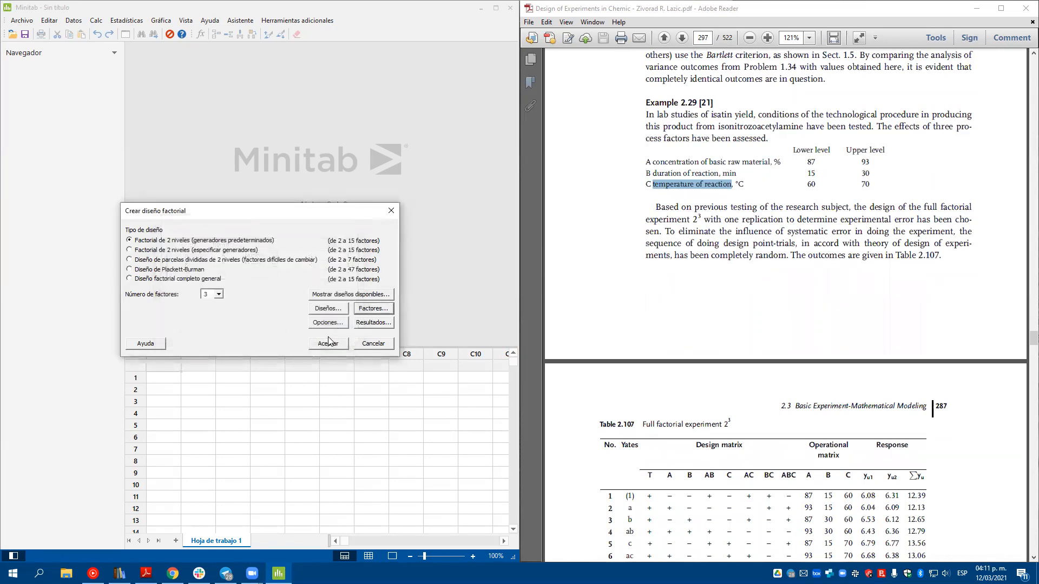
- Reconfirm the full factorial design with 2 replicates and 2 blocks
click(329, 310)
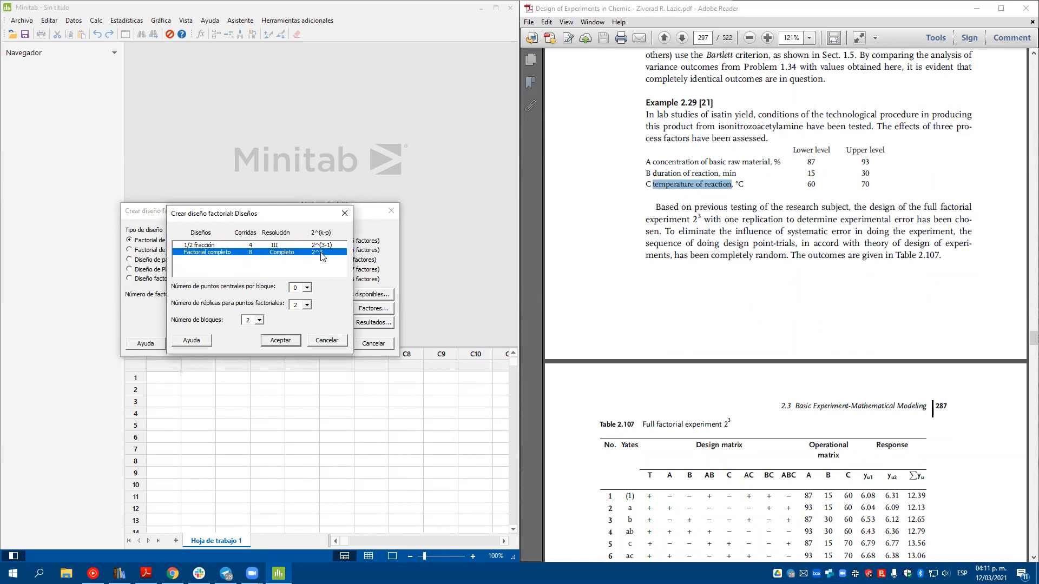
click(307, 304)
click(295, 322)
click(259, 320)
click(246, 338)
click(268, 340)
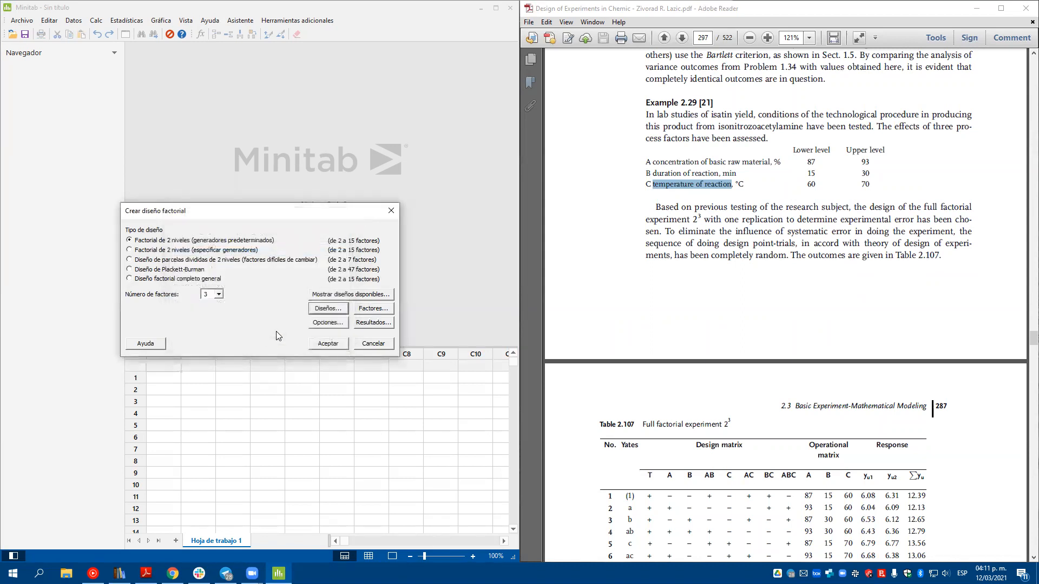
- Set the low and high levels of factor A to 87 and 93, and of factor B to 15 and 30
click(360, 313)
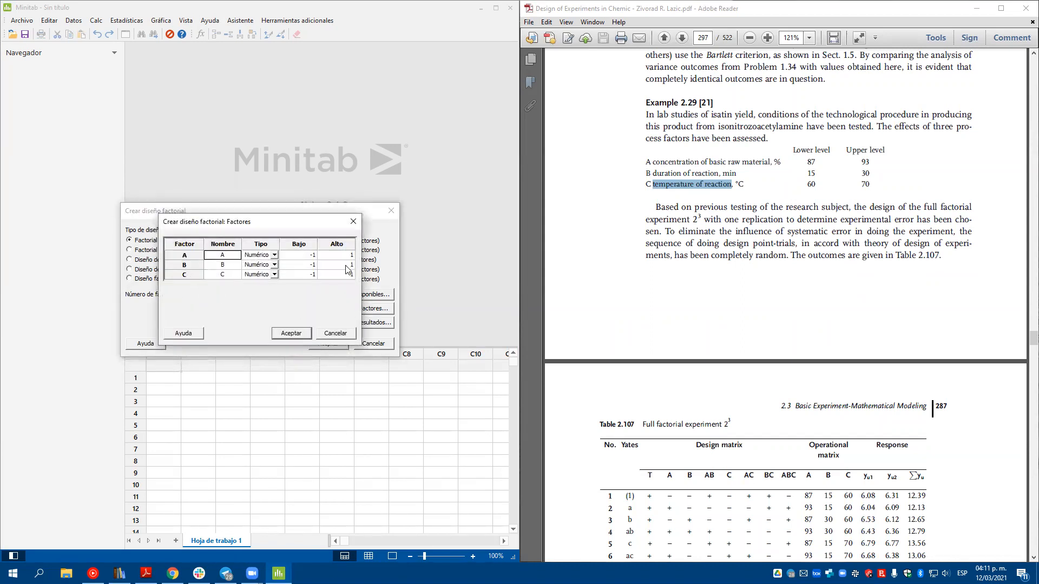
click(305, 257)
text(87)
click(342, 257)
text(93)
click(307, 265)
text(1)
click(344, 266)
text(3)
- Set factor C's low level to 60 and high level to 70, and generate the factorial design
click(304, 275)
text(60)
click(355, 275)
text(70)
click(291, 334)
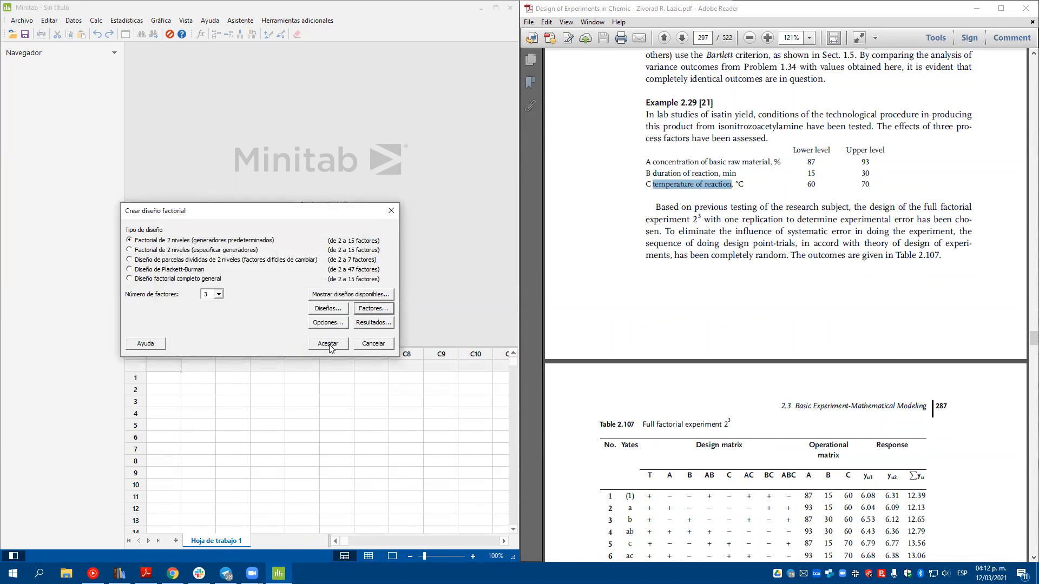
click(328, 344)
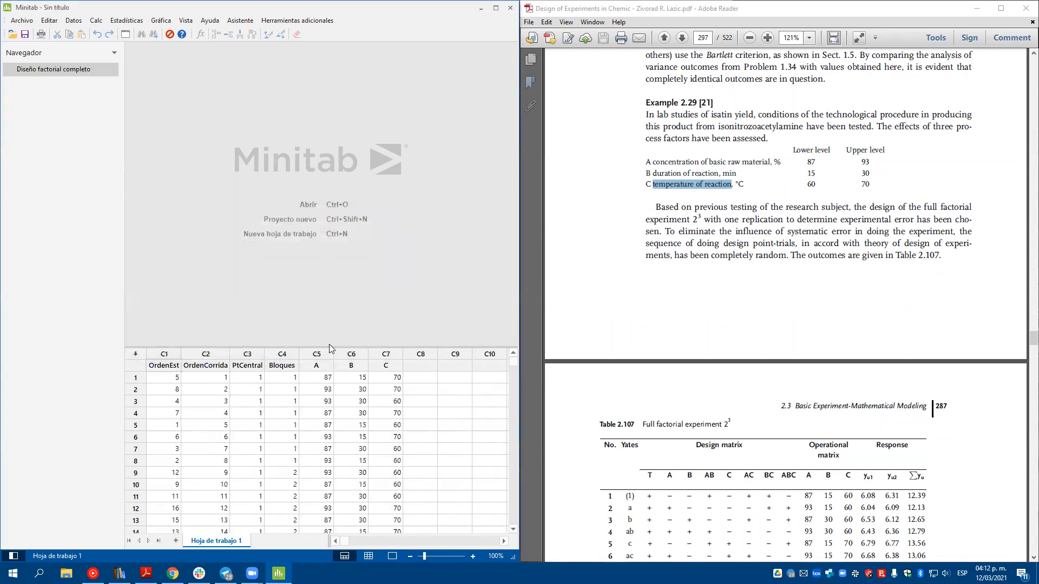
- Examine the run order, blocks and factor levels in the generated worksheet and compare them with Table 2.107 in the PDF
scroll(290, 445, down, 5)
scroll(290, 446, up, 2)
scroll(290, 445, up, 3)
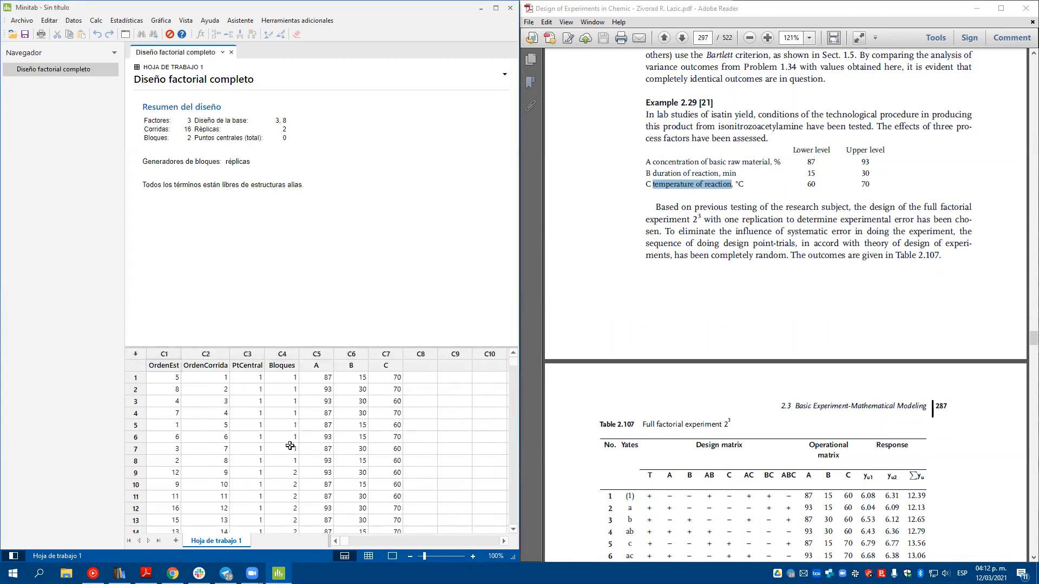
scroll(226, 399, down, 3)
scroll(229, 416, up, 3)
scroll(270, 414, down, 2)
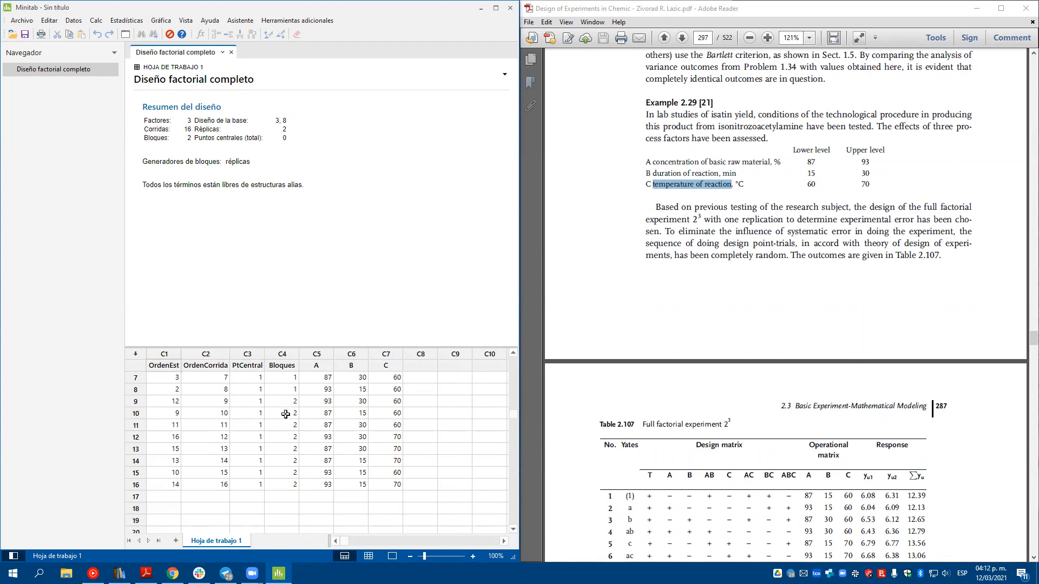
scroll(286, 437, up, 2)
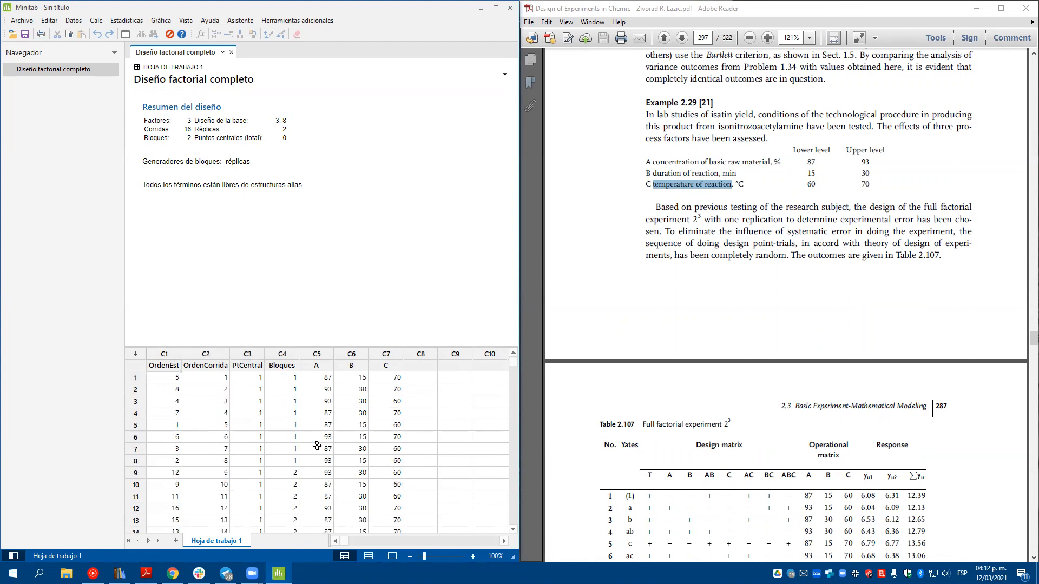
scroll(983, 438, down, 3)
scroll(983, 439, down, 4)
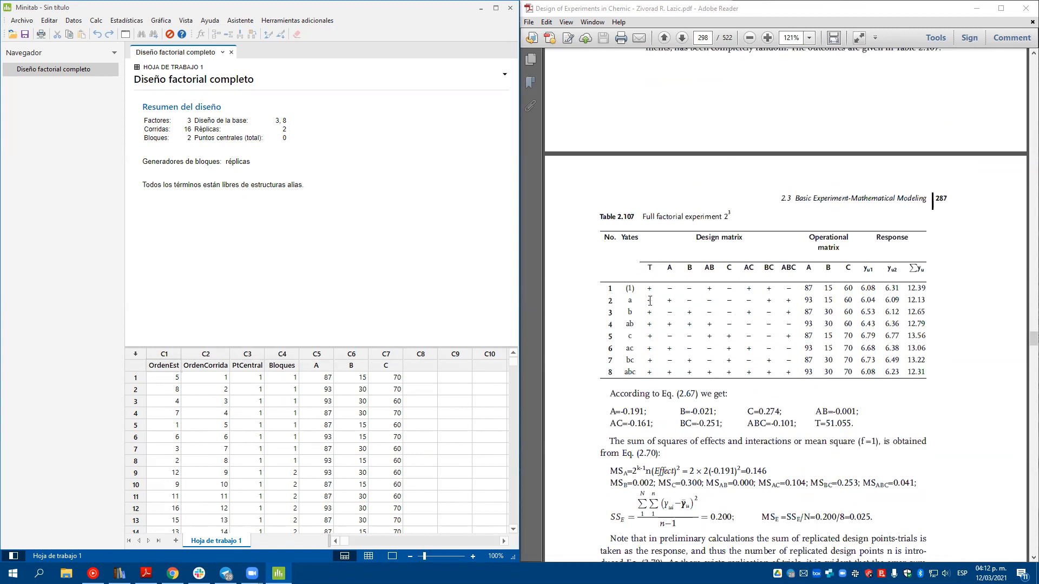
scroll(652, 303, down, 1)
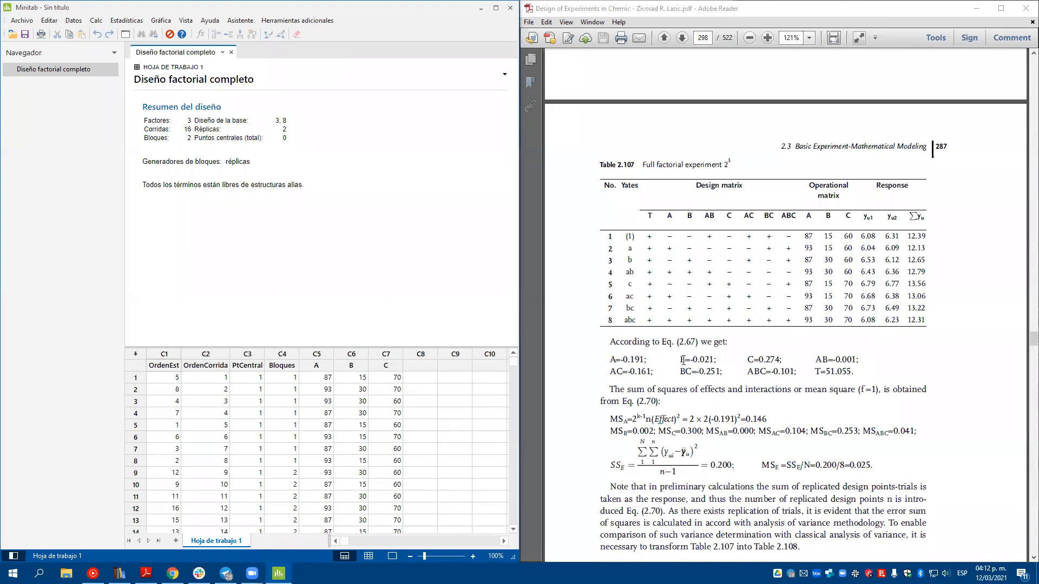
- Compare treatment (1)'s factor levels in Table 2.107 with the matching run in the worksheet's first block, and check rows 1 and 8
scroll(881, 220, down, 2)
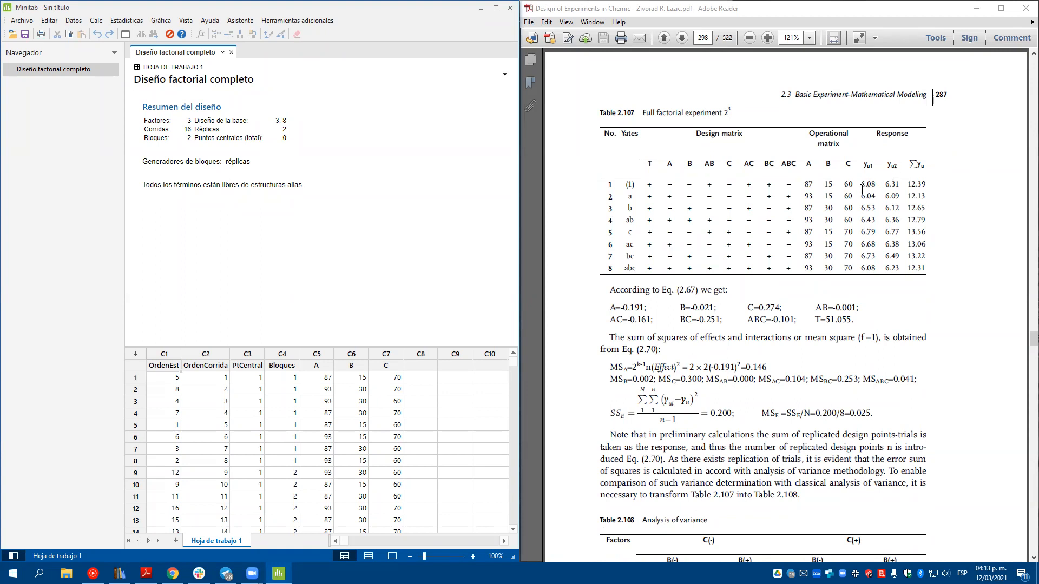
scroll(864, 189, down, 1)
drag(804, 158, 844, 159)
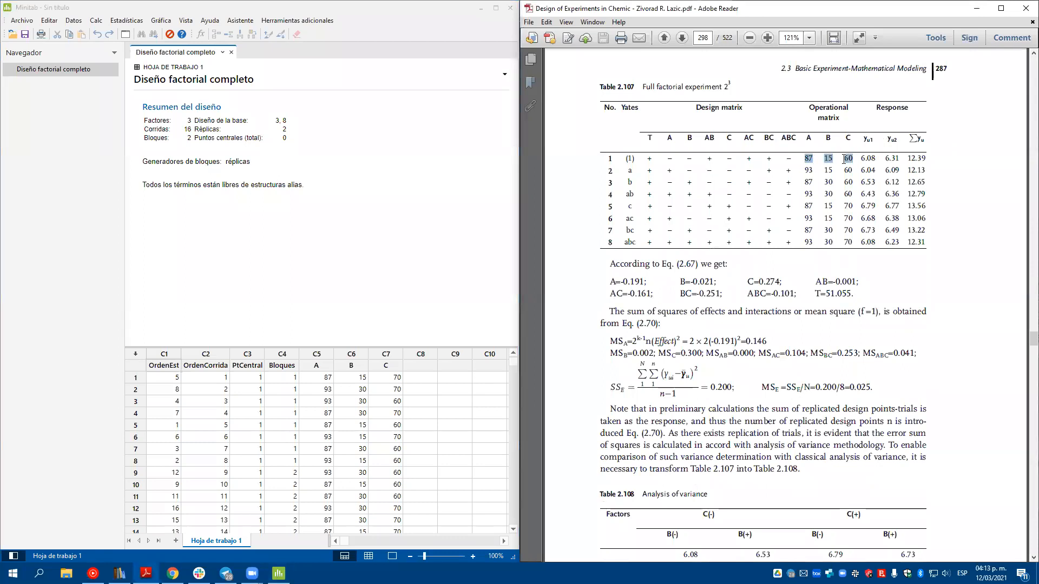
click(327, 379)
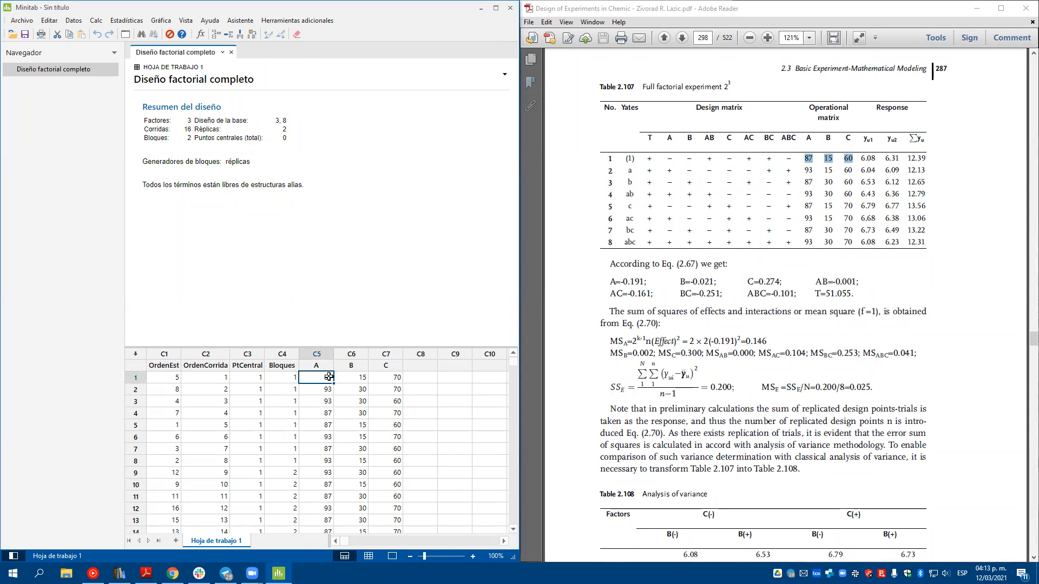
drag(326, 383, 385, 379)
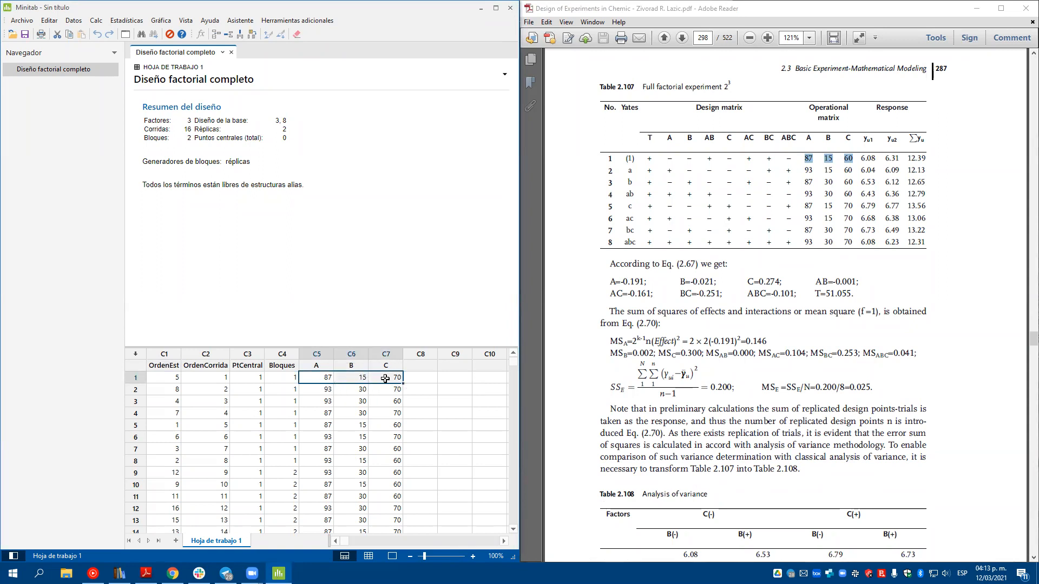
click(330, 426)
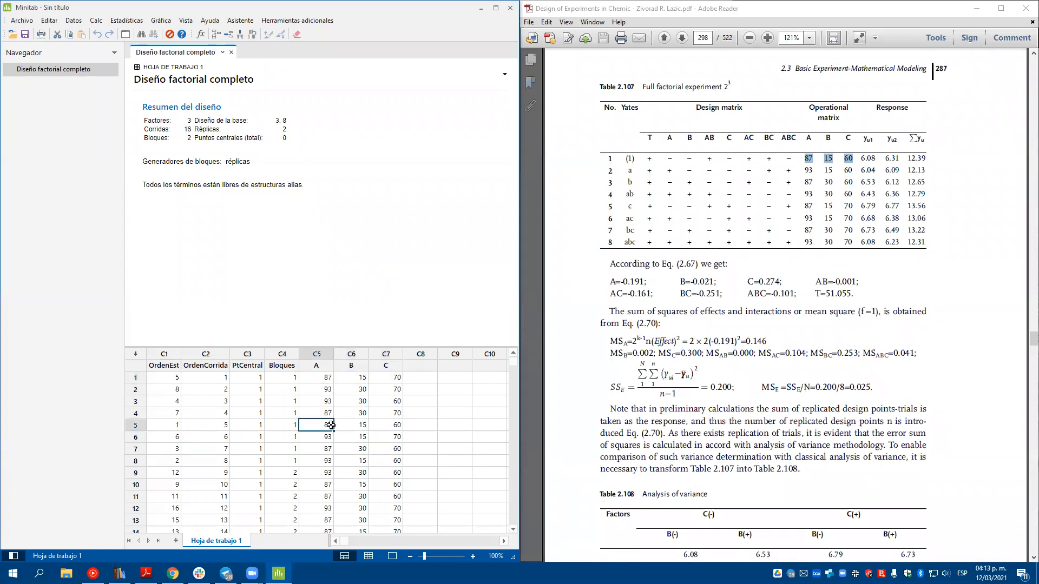
drag(330, 425, 382, 426)
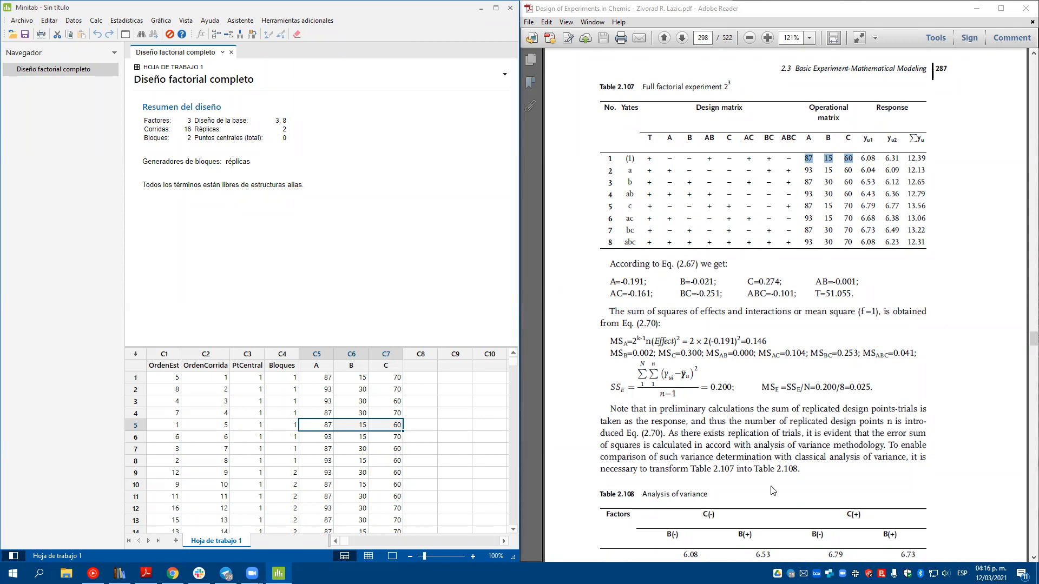
click(868, 550)
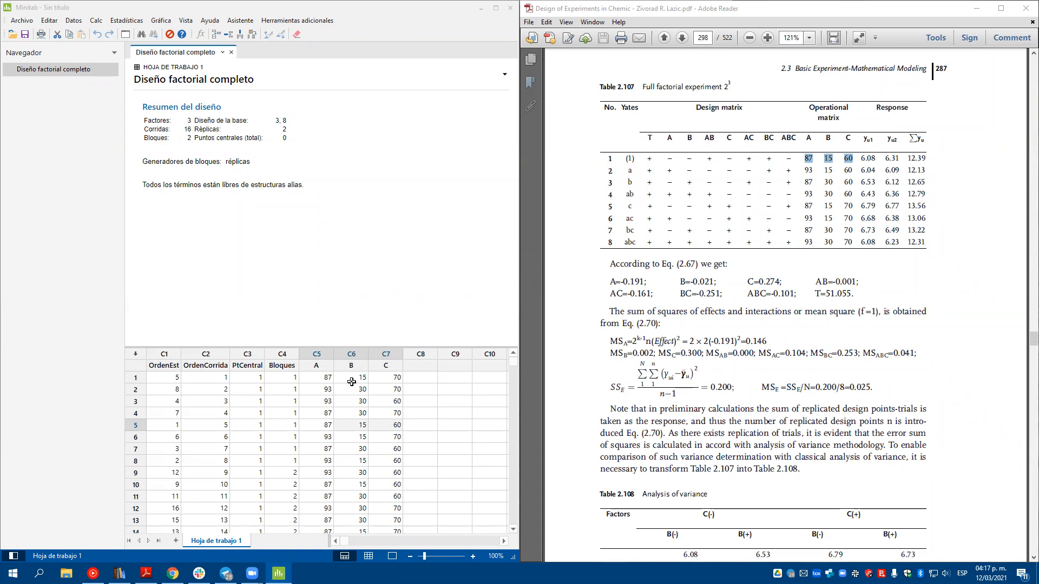
drag(321, 378, 379, 377)
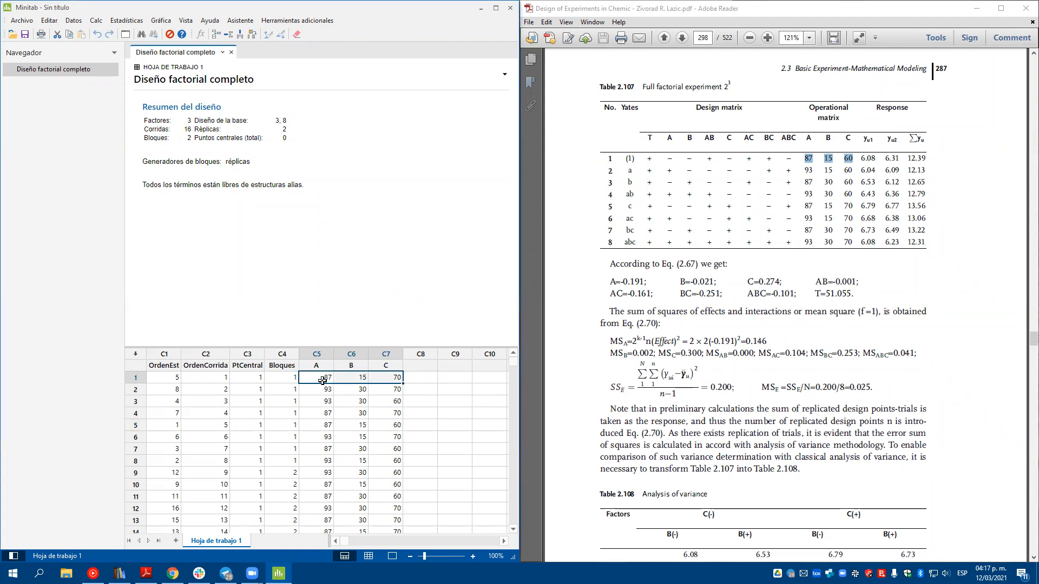
click(319, 461)
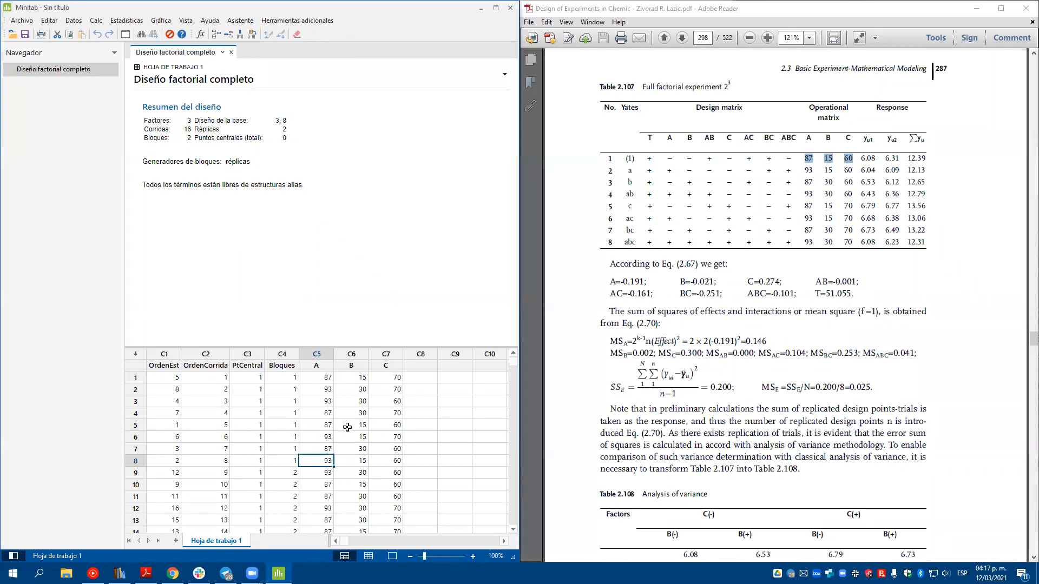
drag(160, 460, 322, 464)
- Examine how the Bloques column splits the worksheet into rows 1–8 and rows 9–16, along with the factor levels in each block
drag(288, 378, 287, 473)
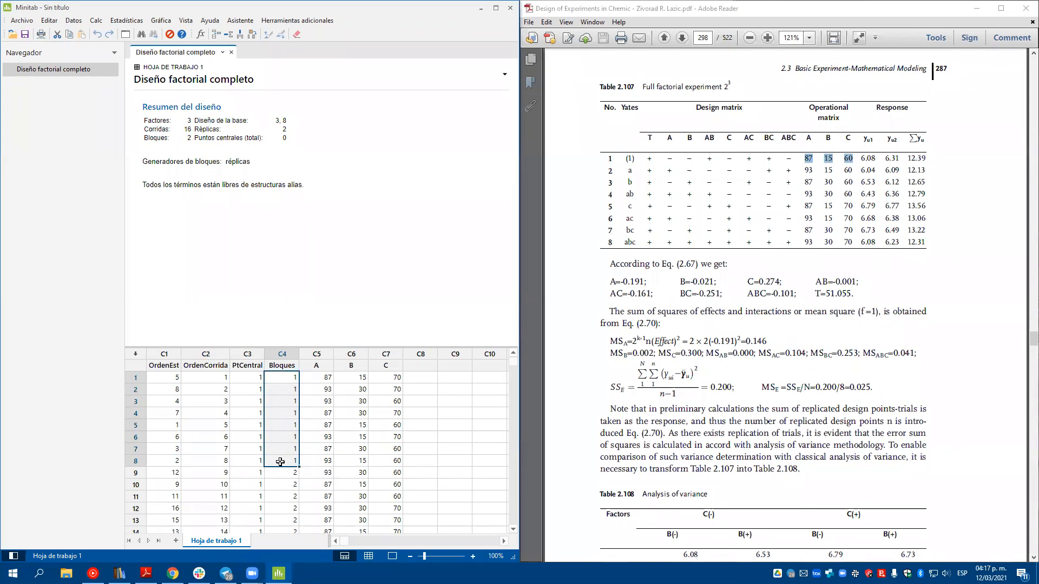
scroll(281, 460, down, 3)
scroll(280, 457, up, 1)
drag(282, 402, 295, 485)
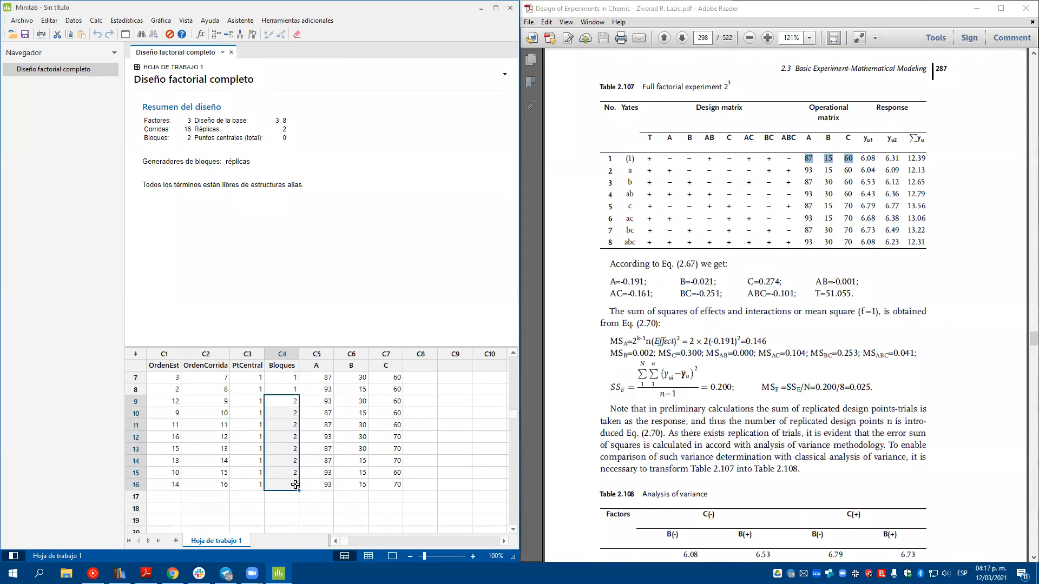
scroll(288, 461, up, 2)
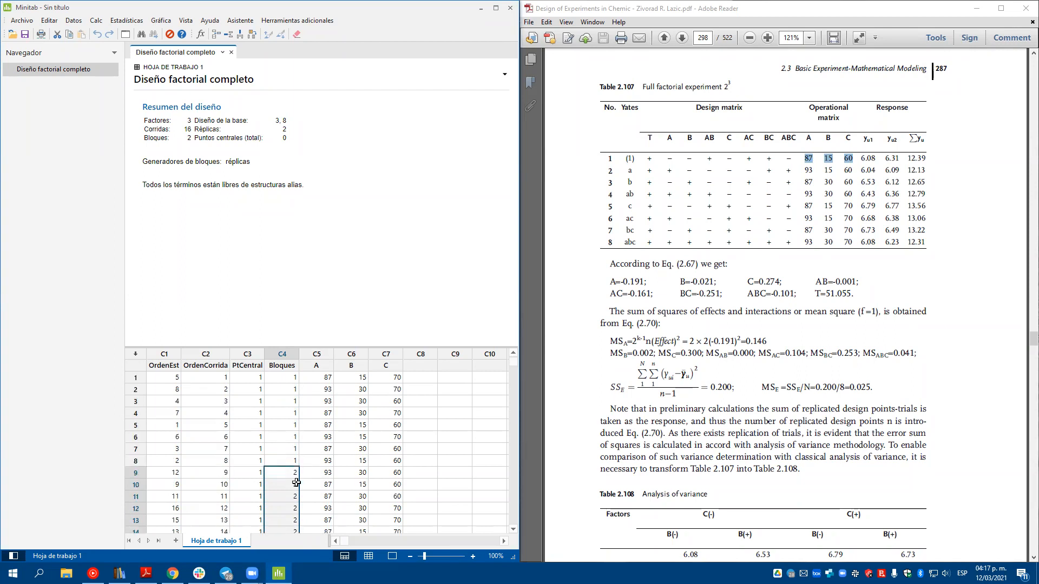
scroll(296, 481, down, 2)
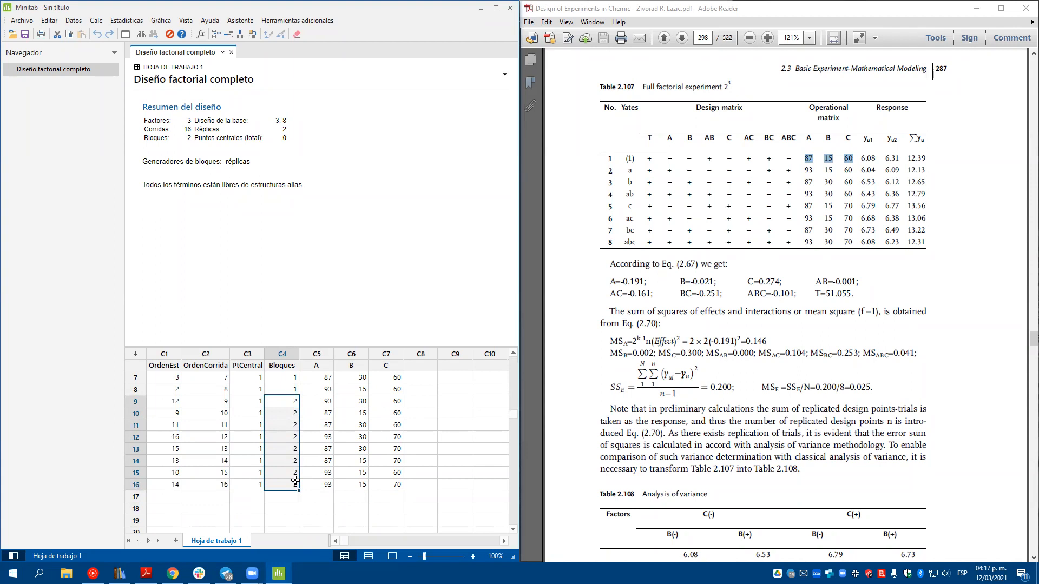
scroll(294, 472, up, 2)
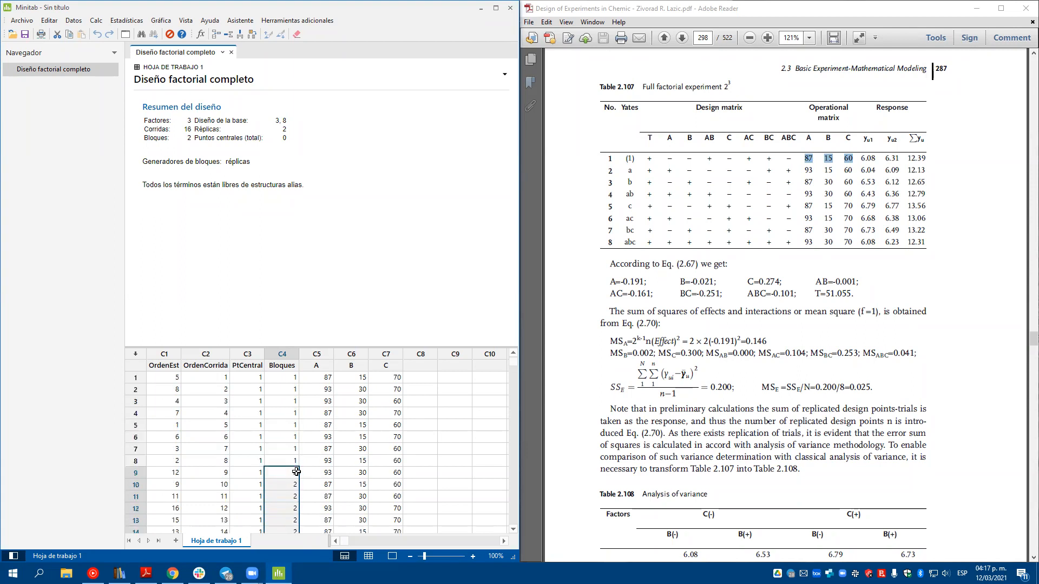
drag(285, 378, 285, 472)
click(293, 402)
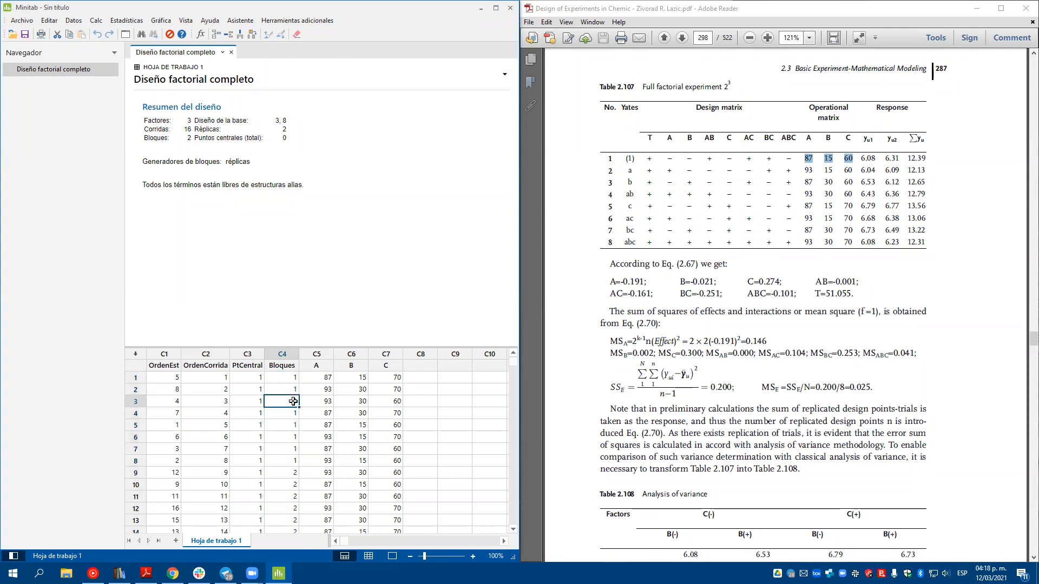
drag(290, 379, 388, 462)
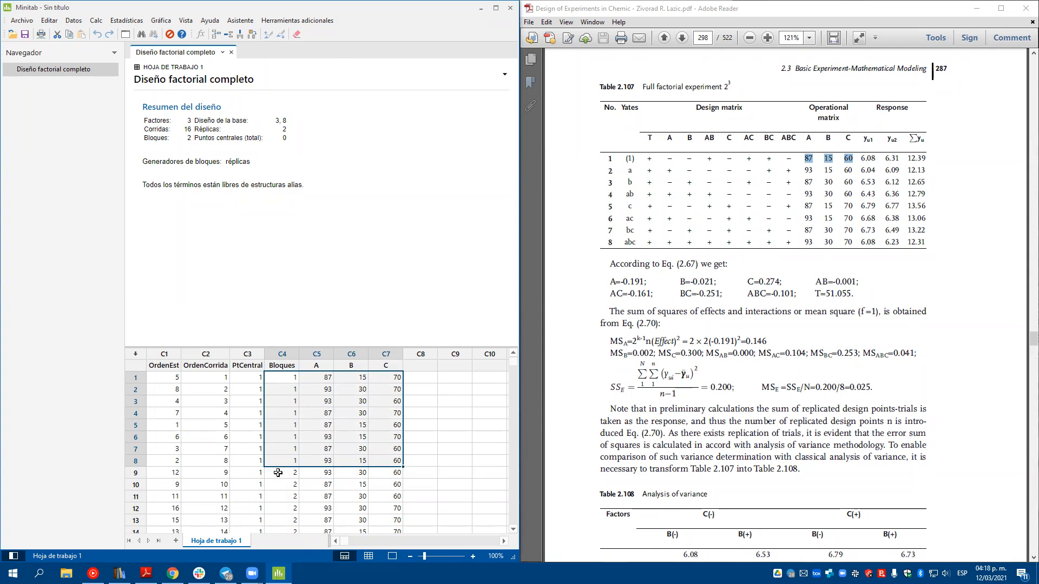
scroll(282, 474, down, 2)
drag(291, 404, 382, 485)
scroll(307, 469, up, 2)
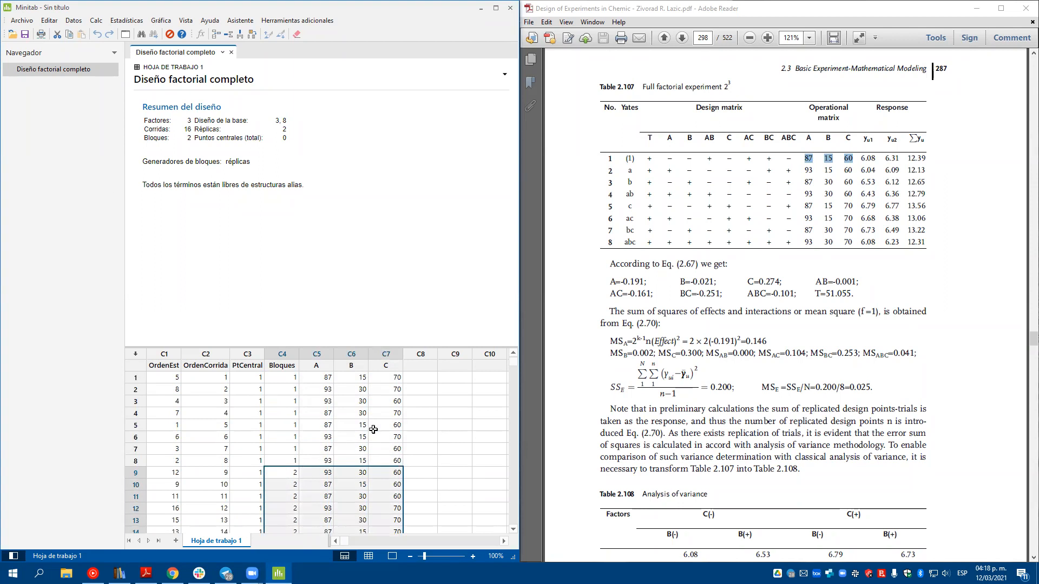
click(299, 375)
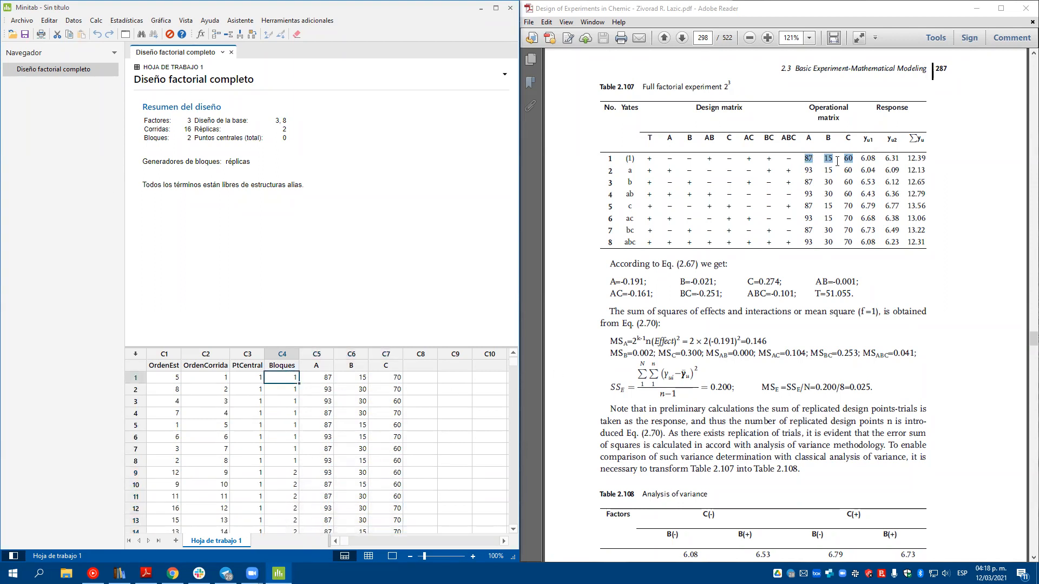
- Enter the response 6.08 in column C8, row 5, for the run with A = 87, B = 15 and C = 60
click(326, 425)
drag(359, 424, 400, 425)
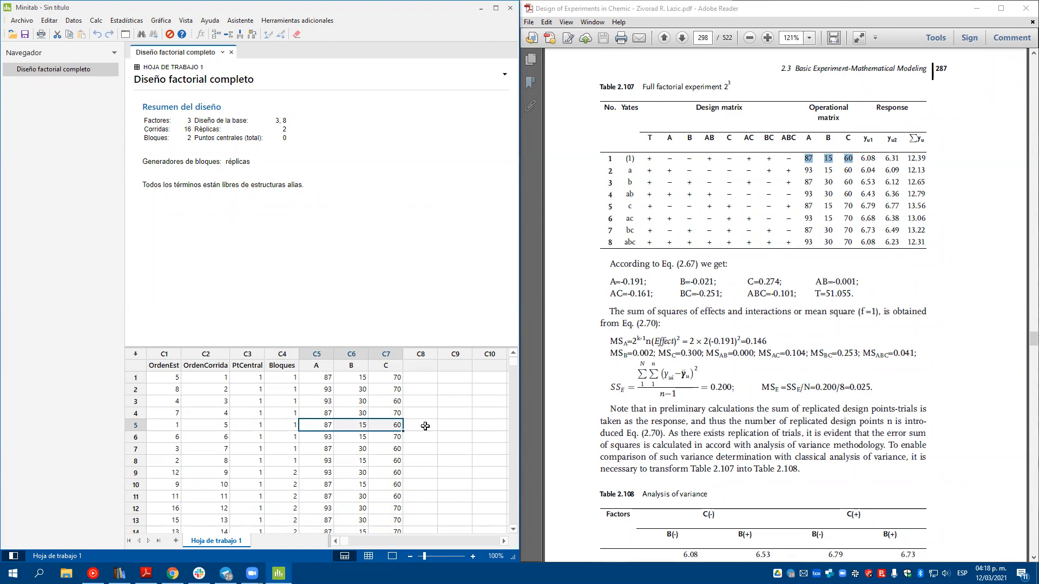
click(425, 426)
text(6.)
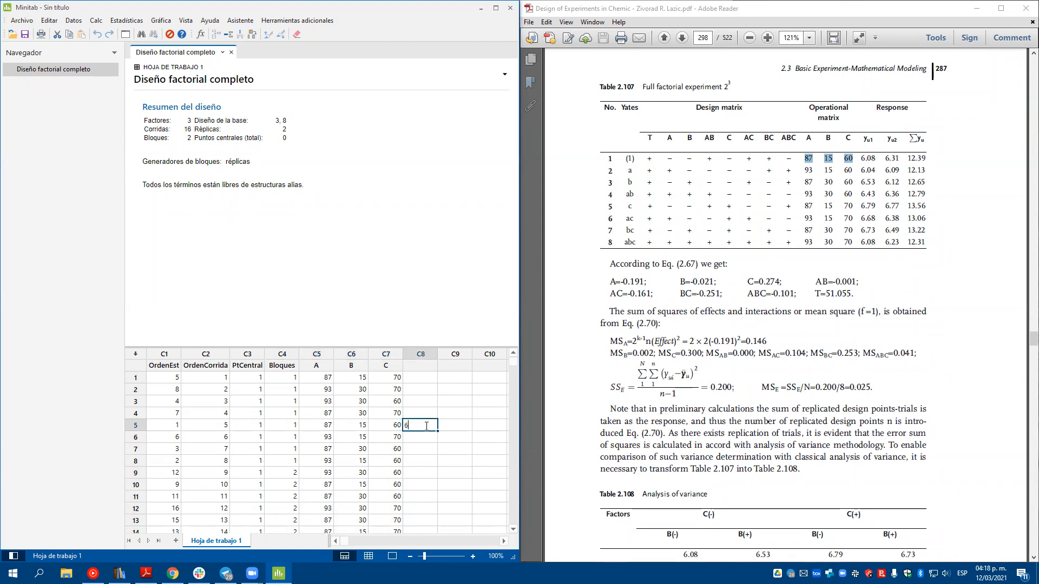
text(08)
key(Return)
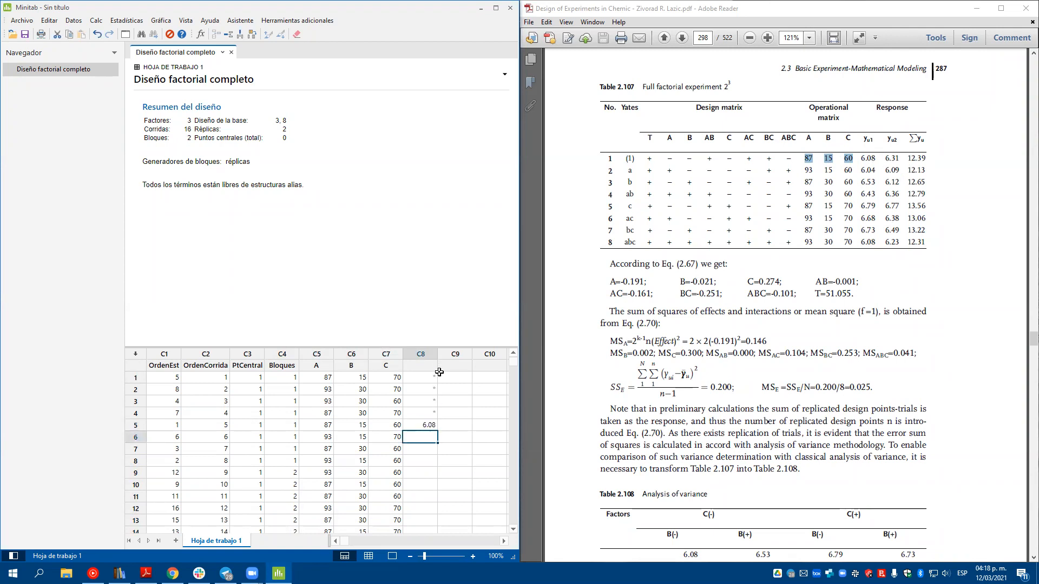
- Examine the first block's runs and match the standard order of rows 5 and 8 to the treatment order in Table 2.107
click(409, 364)
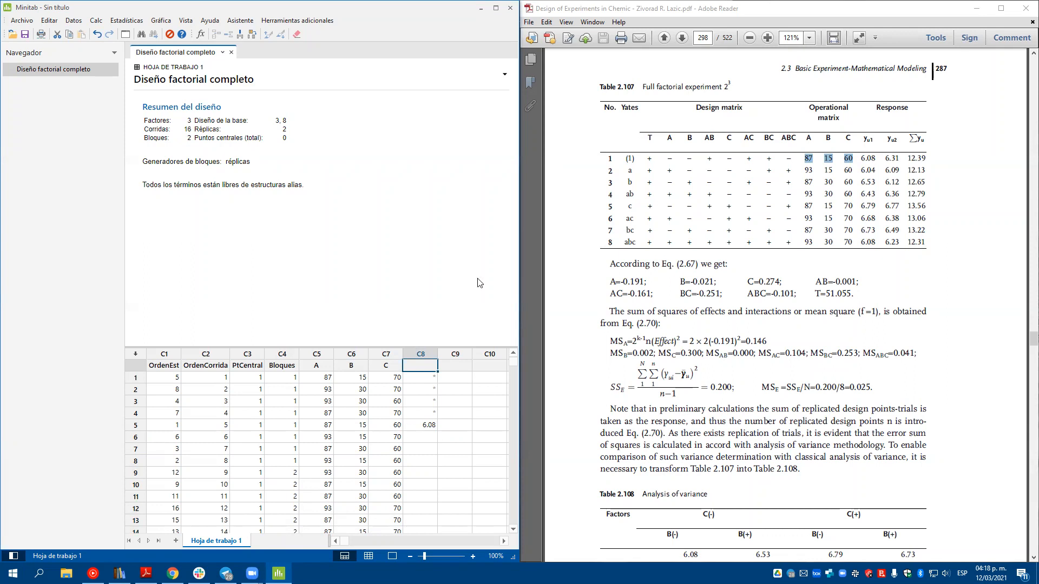
drag(328, 382, 393, 460)
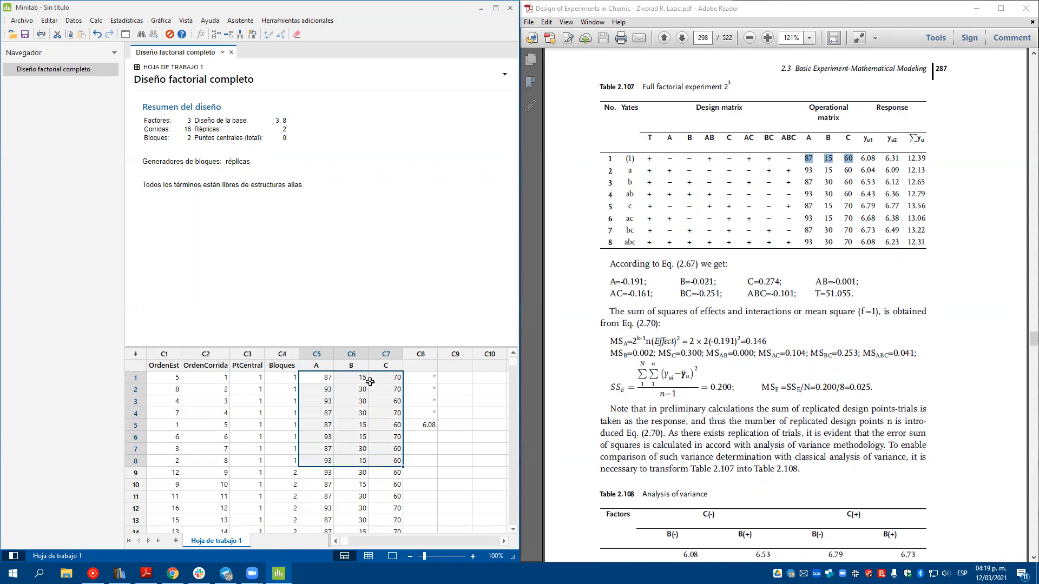
drag(288, 379, 287, 451)
drag(285, 471, 287, 460)
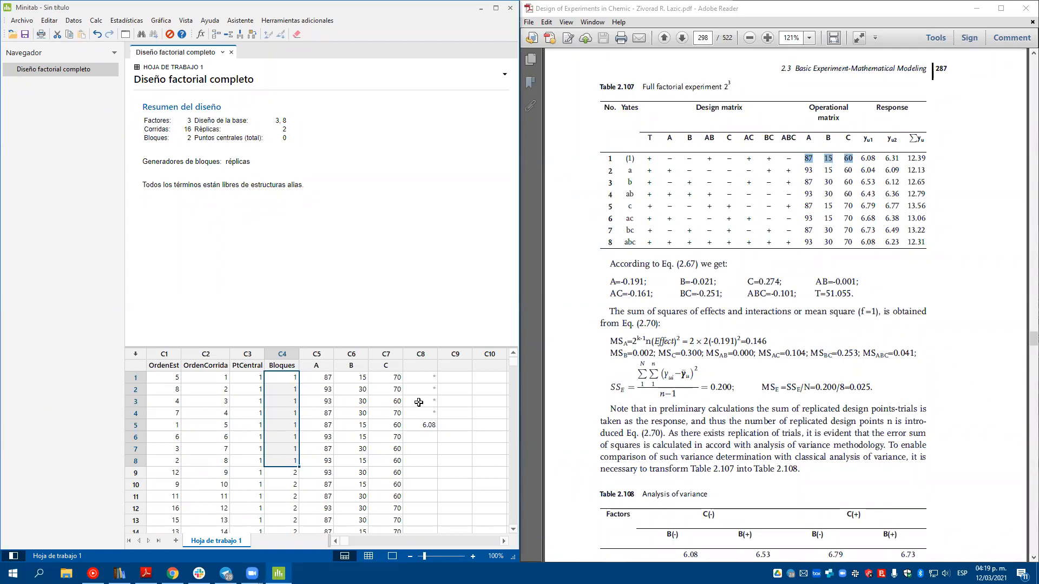
click(167, 377)
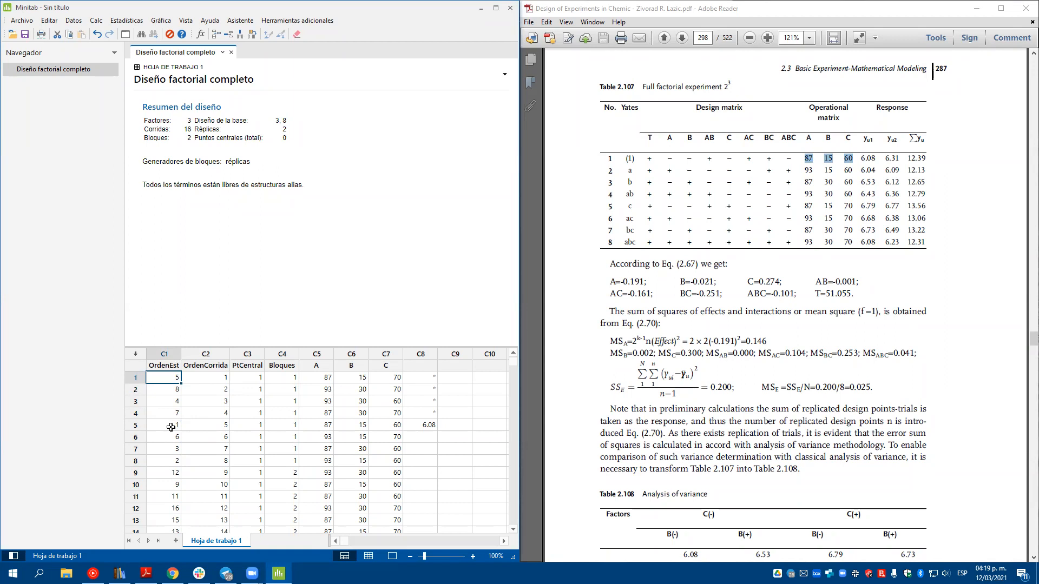
click(321, 423)
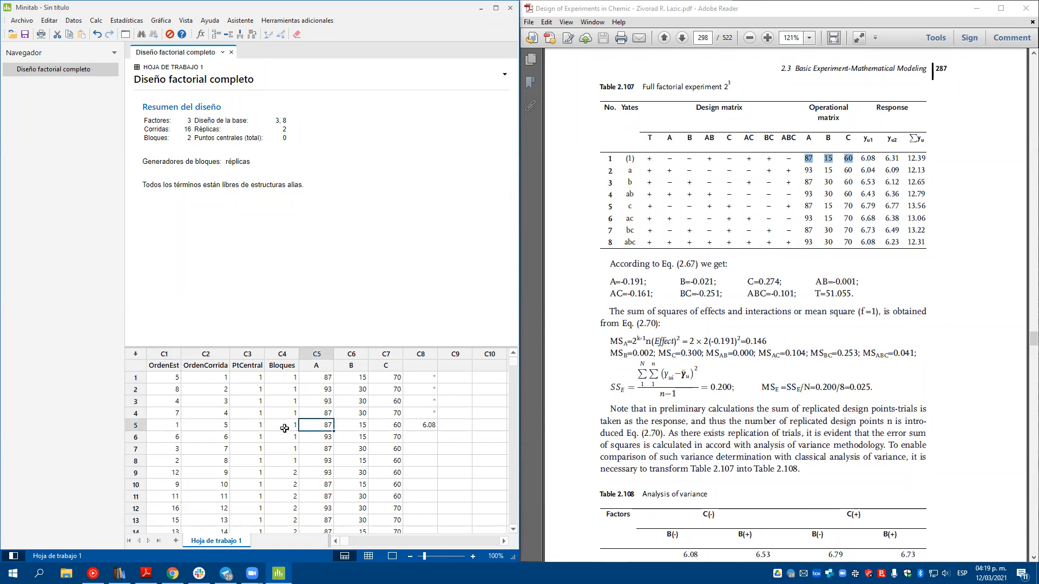
click(173, 427)
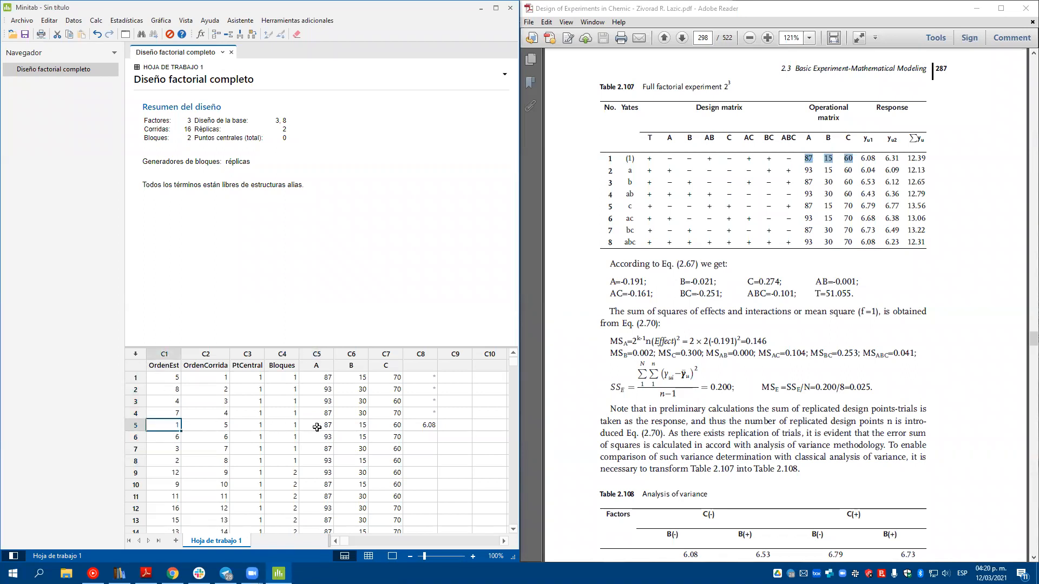
click(318, 427)
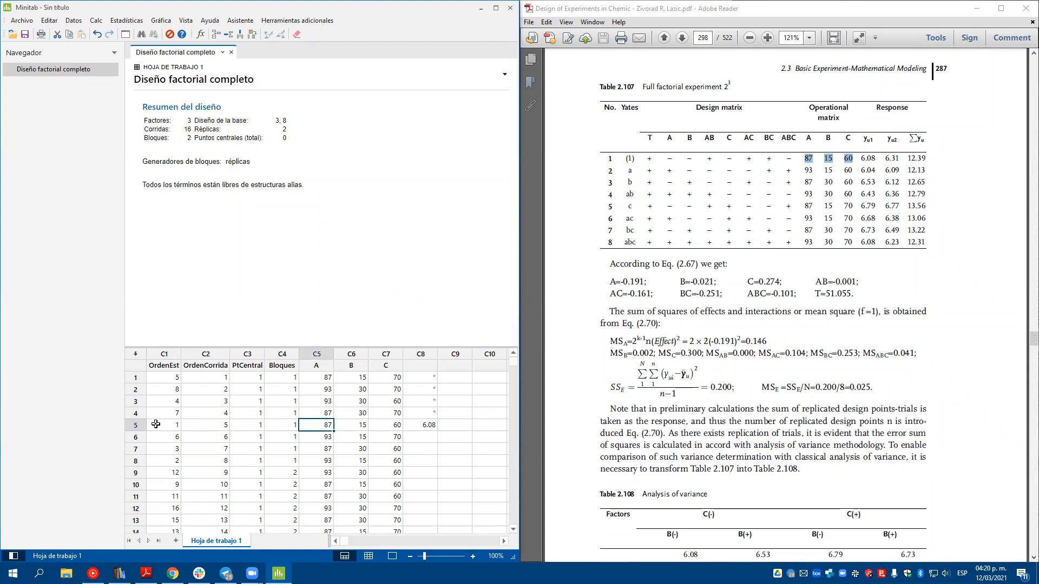
click(136, 426)
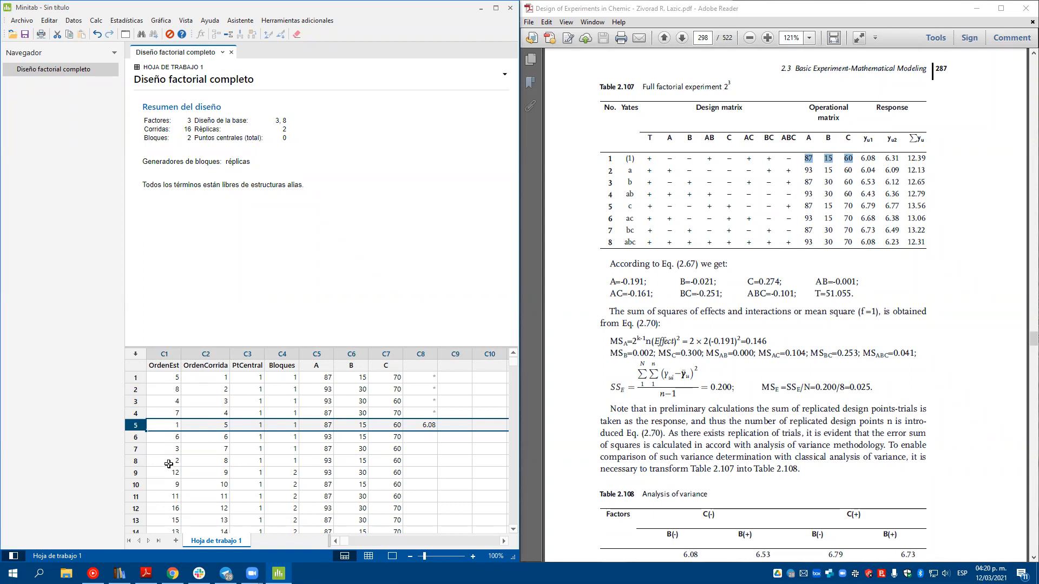
click(133, 460)
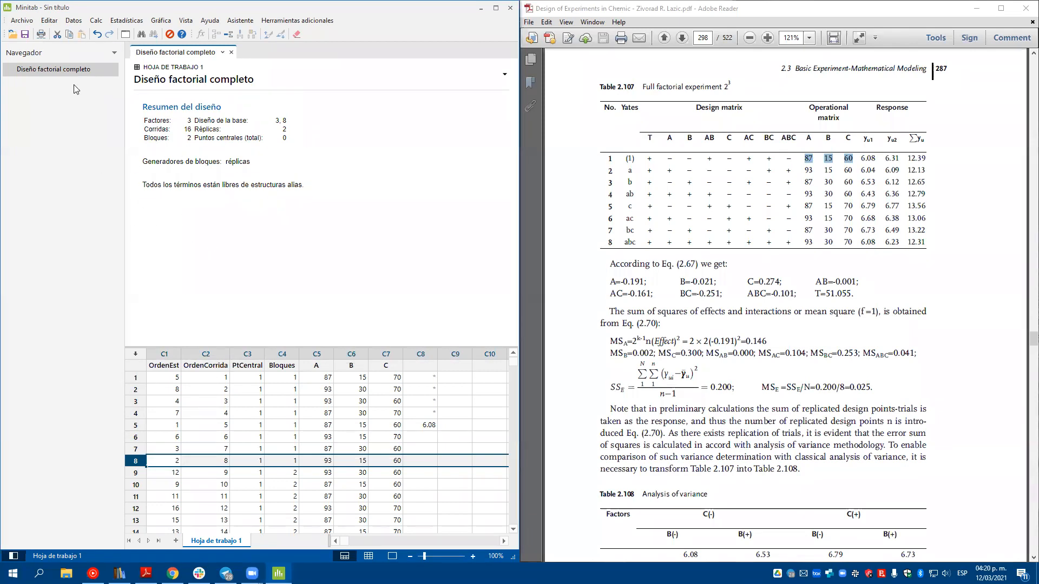
- Start a new two-level factorial design with 3 factors, keeping the full factorial with 2 replicates and choosing the number of blocks again
click(126, 20)
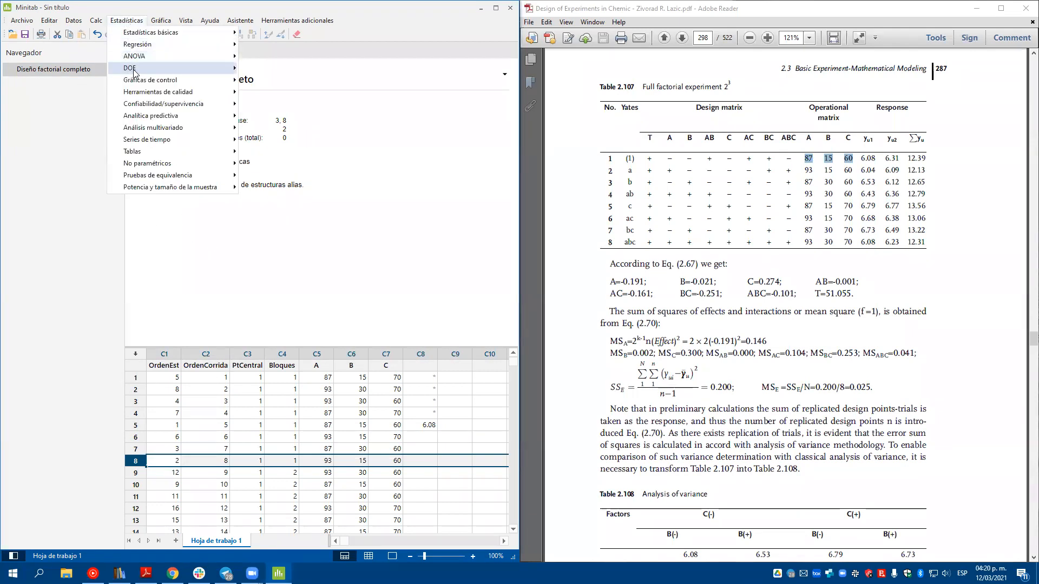
mouse_move(134, 72)
mouse_move(277, 80)
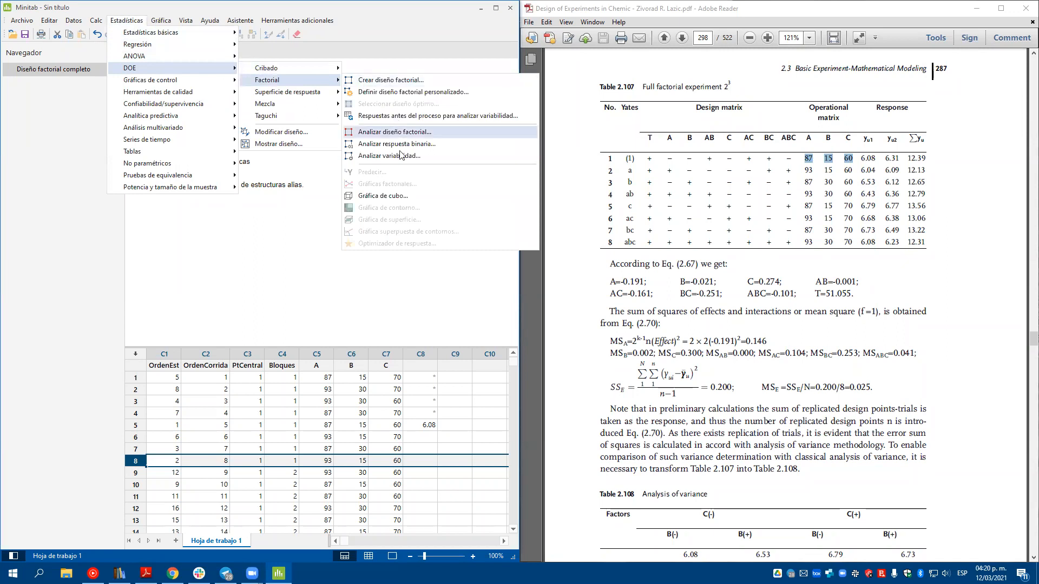
click(382, 81)
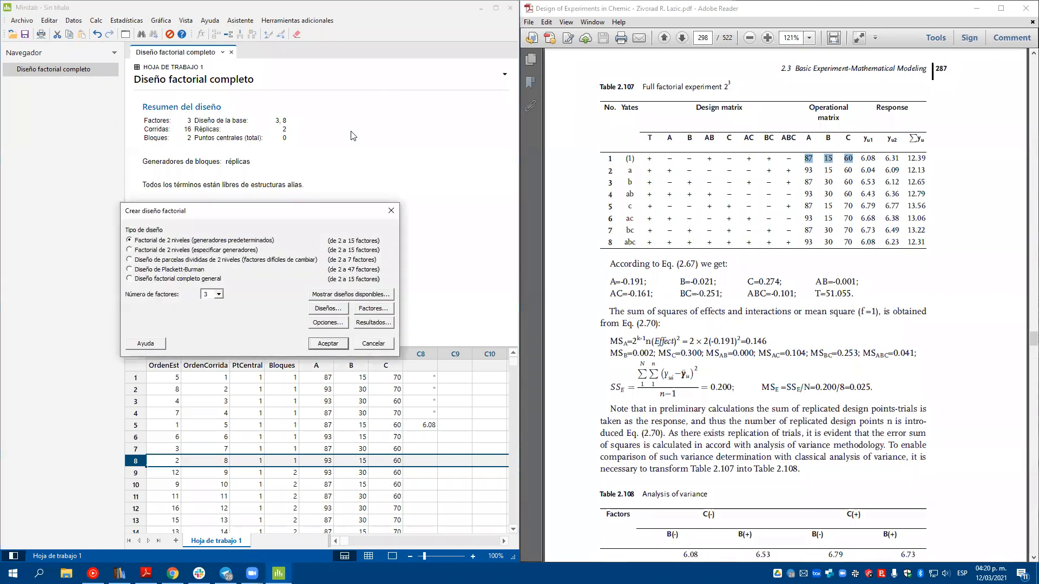
click(328, 310)
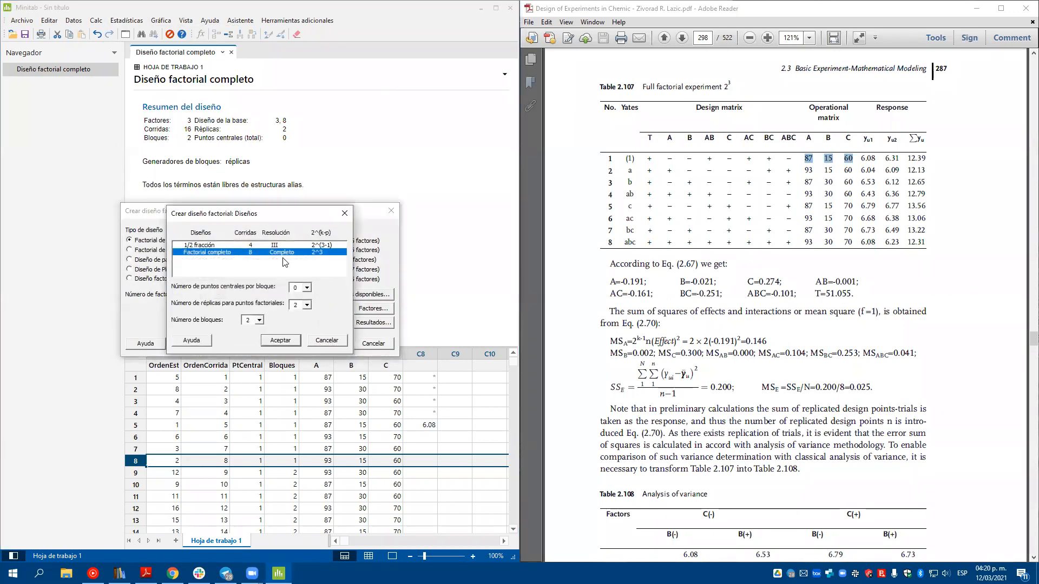
click(260, 321)
click(255, 330)
click(291, 340)
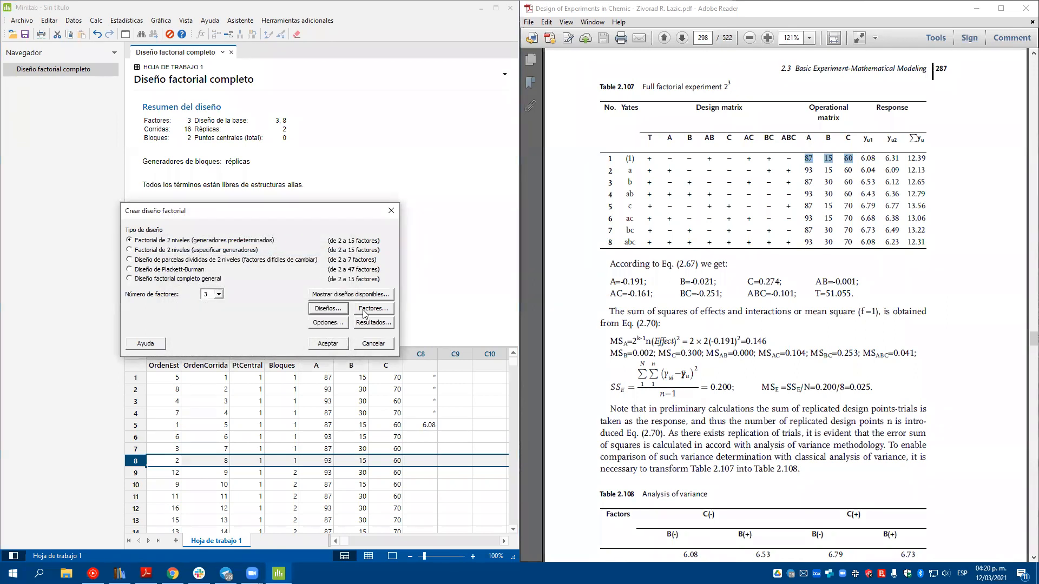
- Turn off run randomization in the design options and create the unblocked factorial design in a new worksheet
click(358, 310)
click(310, 335)
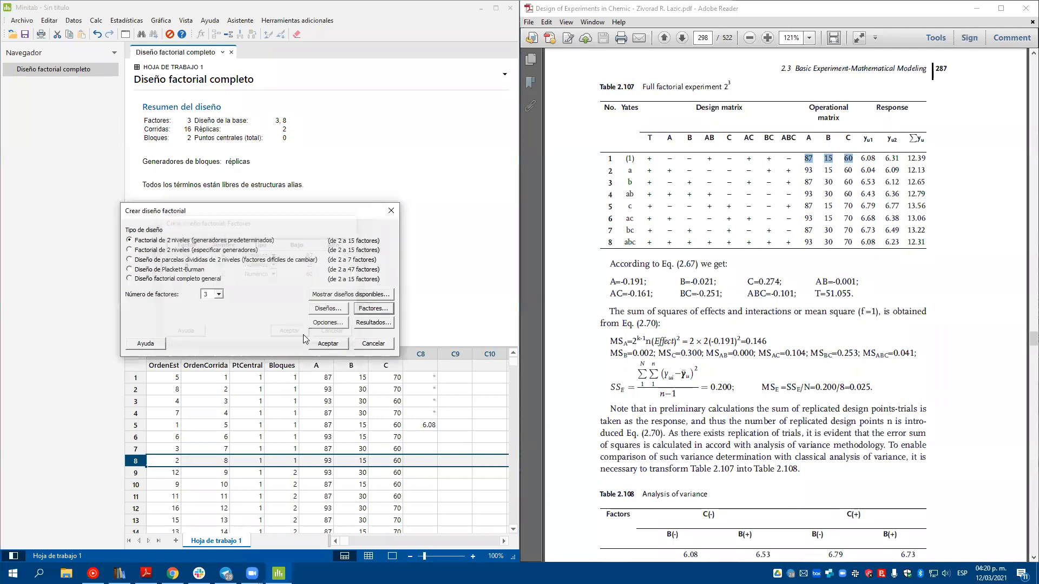
click(321, 324)
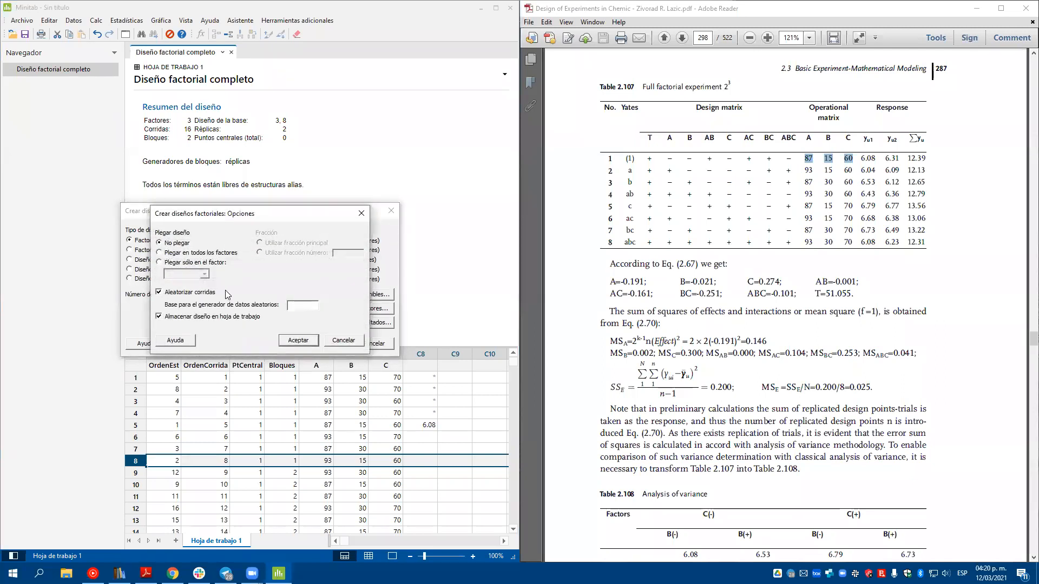
click(183, 295)
click(291, 341)
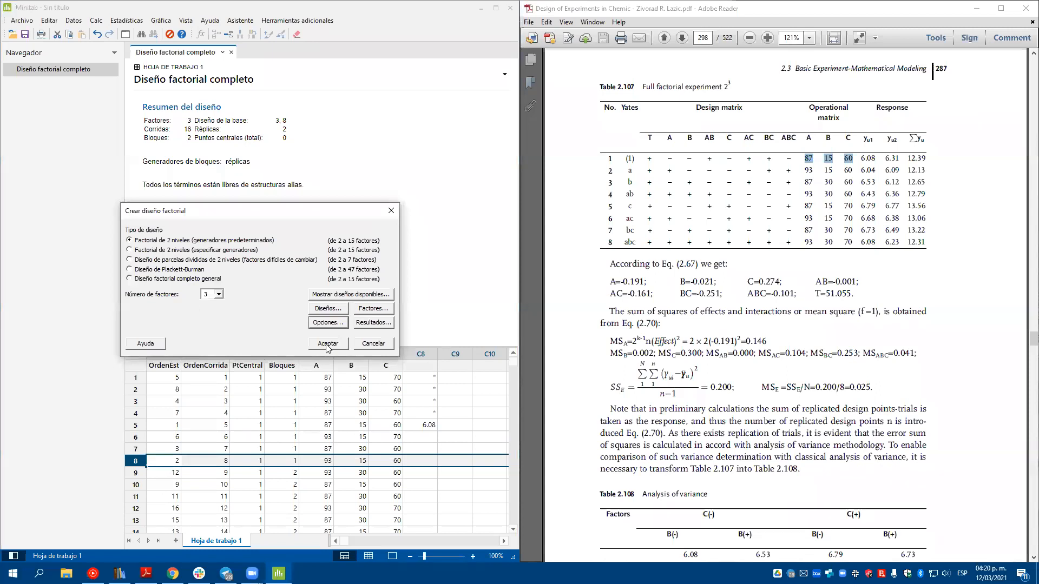
click(327, 345)
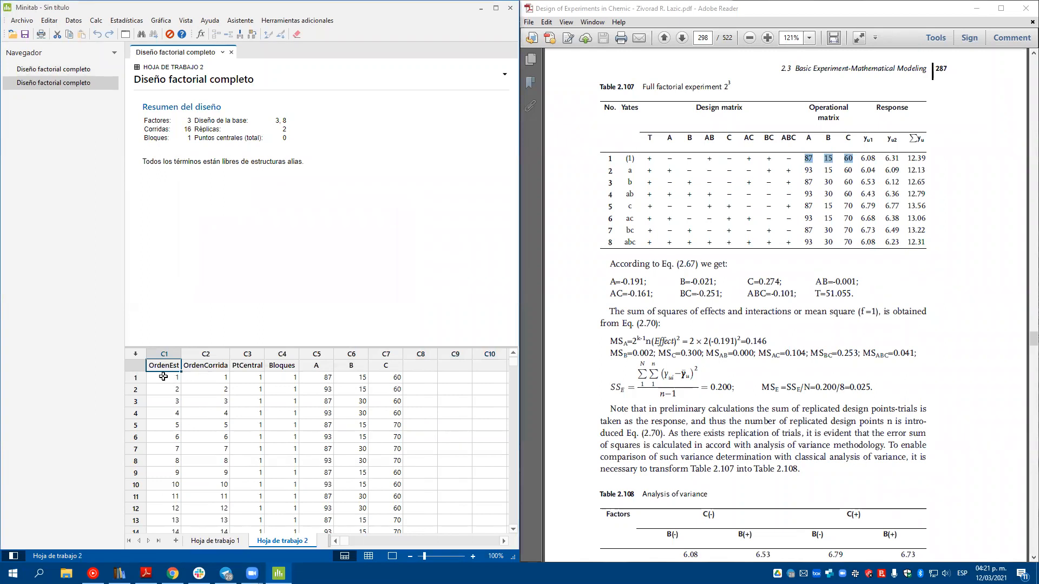
- Examine the new worksheet's Bloques column and compare the A, B and C levels of rows 1 and 9
click(327, 379)
drag(327, 379, 385, 382)
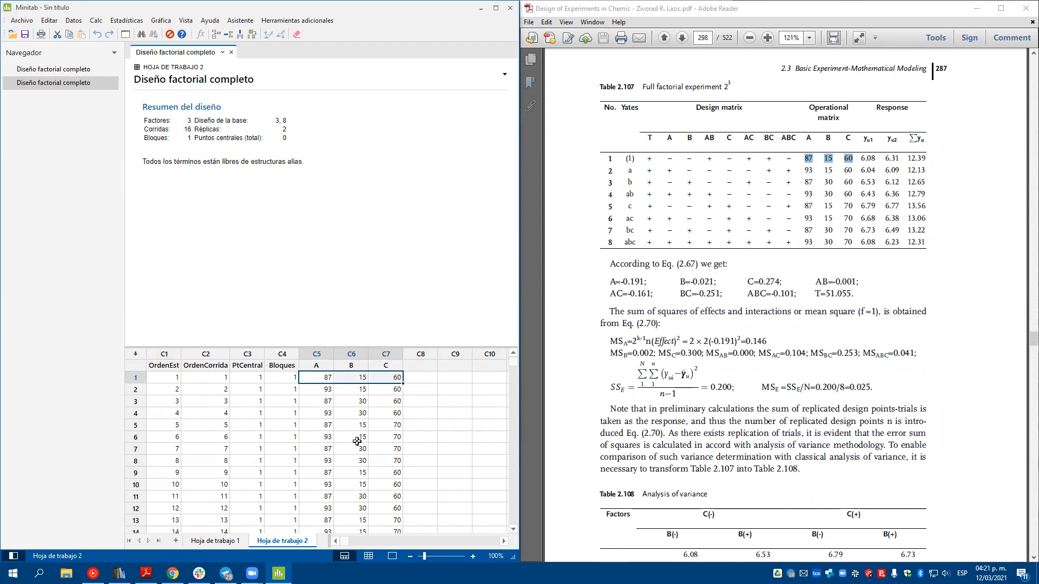
scroll(337, 489, down, 2)
scroll(337, 488, up, 2)
drag(294, 379, 290, 485)
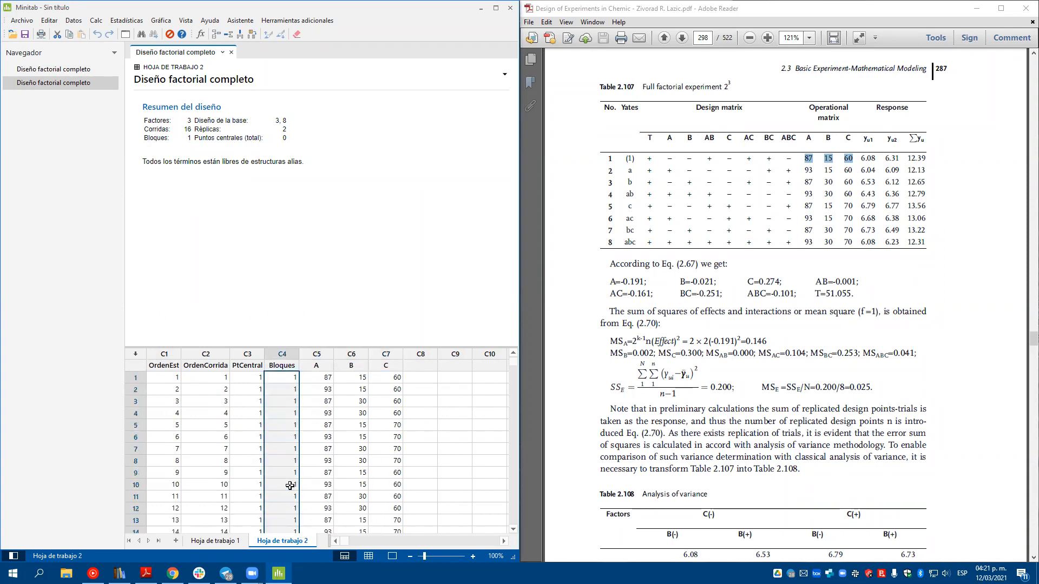
scroll(297, 464, down, 2)
scroll(295, 465, up, 1)
scroll(283, 425, up, 1)
drag(322, 380, 374, 380)
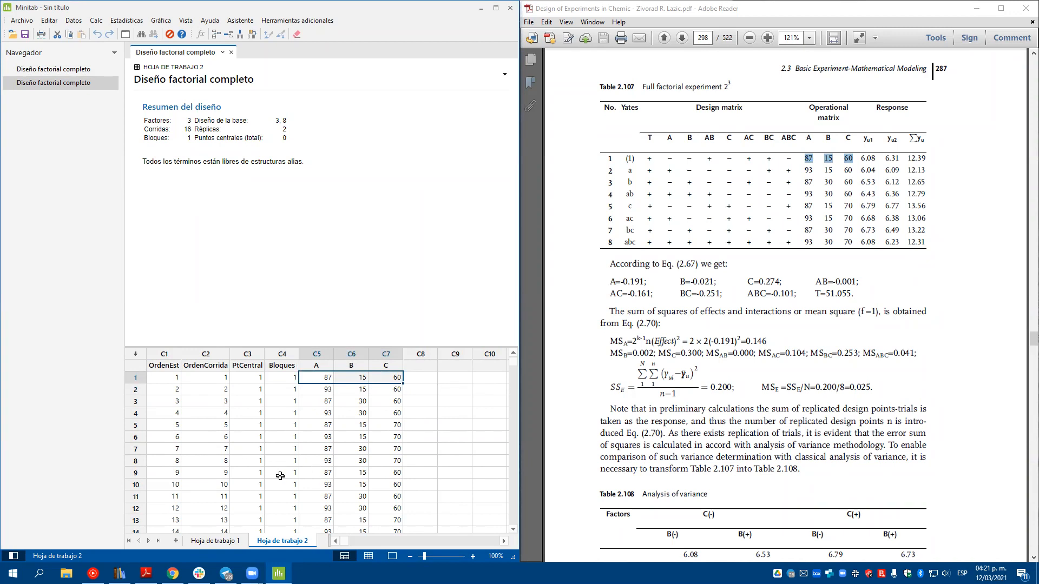
drag(319, 473, 347, 473)
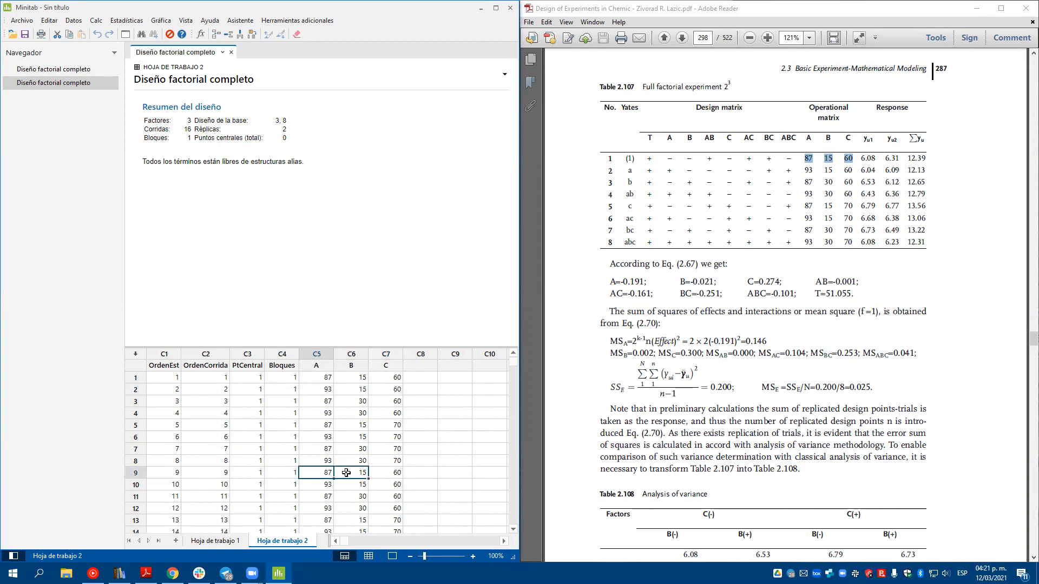
- Enter the first-replicate responses 6.08, 6.04, 6.53 and 6.43 in column C8, rows 1 to 4
click(412, 381)
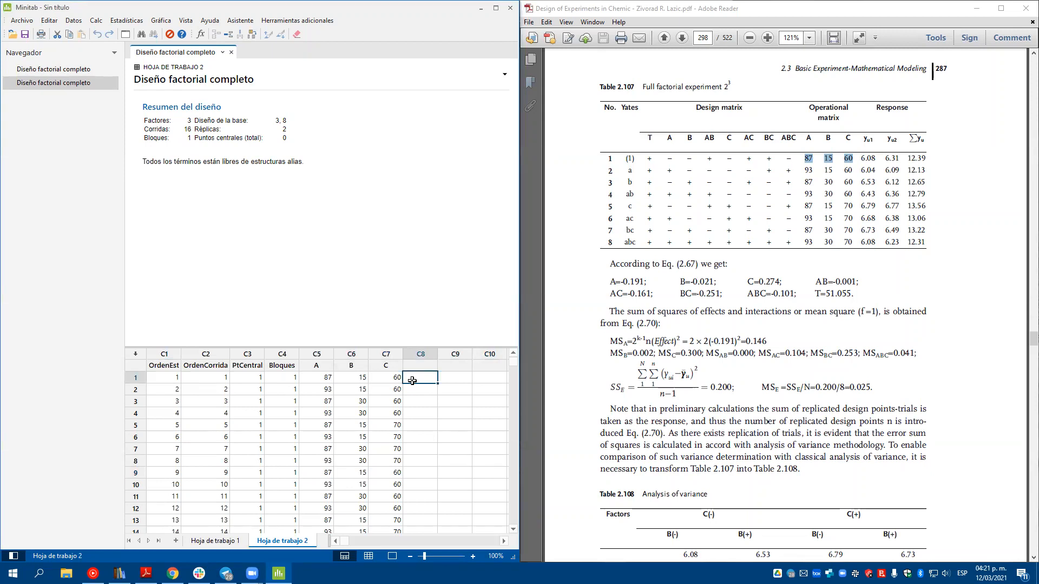
text(6.08)
key(Return)
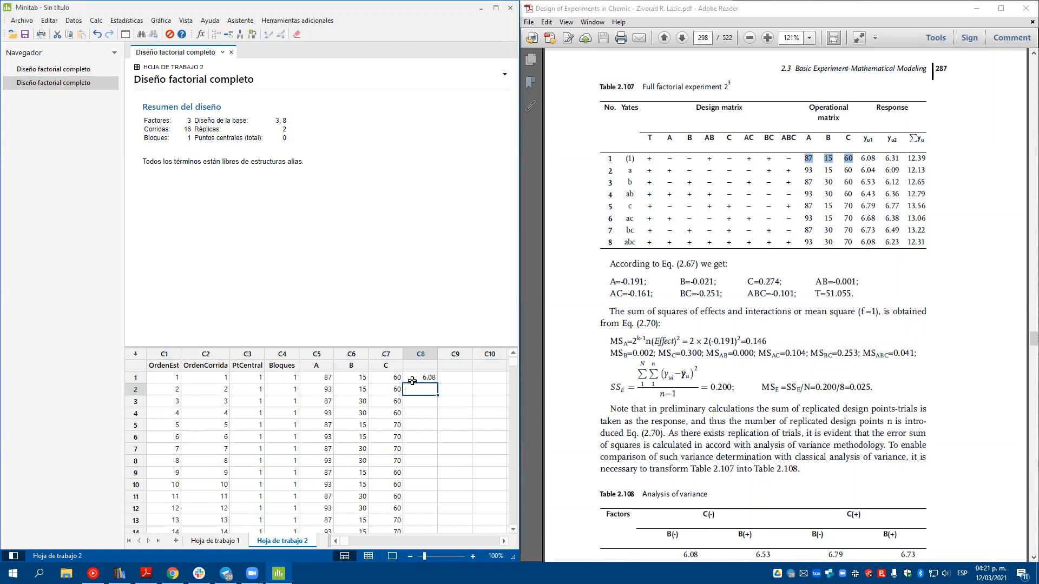
text(6.04)
key(Return)
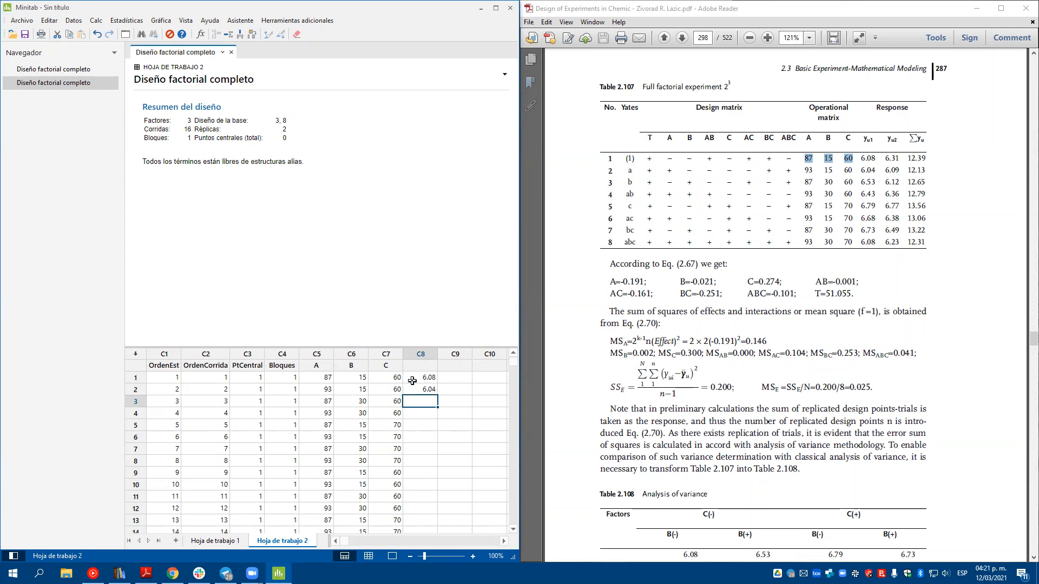
text(6.53)
key(Return)
text(6.43)
key(Return)
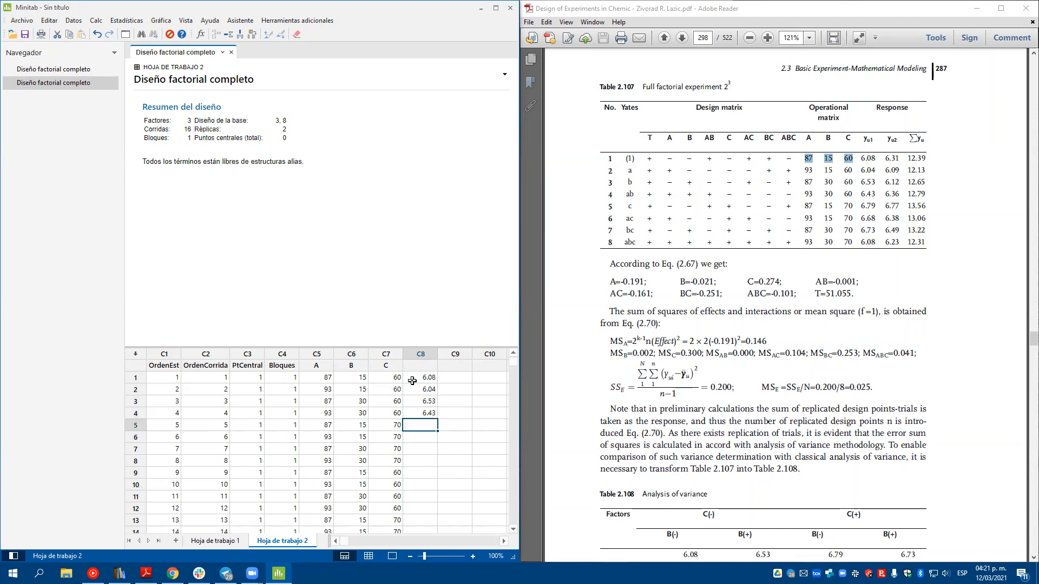
- Highlight the yu1 heading in Table 2.107 and enter 6, 6.79, 6.68 and 6.63 in column C8, rows 5 to 8
mouse_move(861, 157)
mouse_down()
mouse_move(863, 171)
mouse_move(873, 146)
mouse_up()
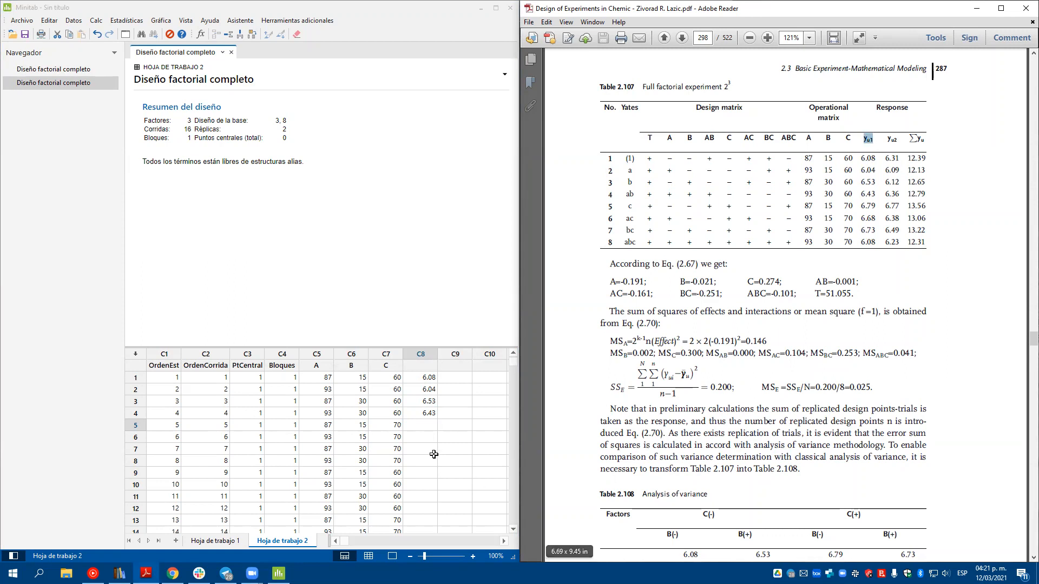
click(422, 425)
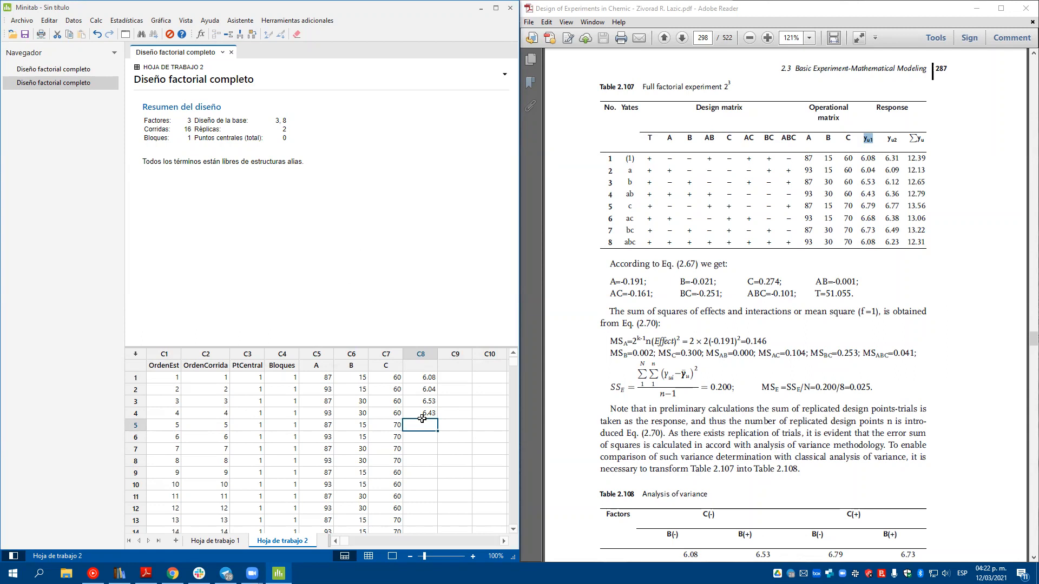
text(6)
key(Return)
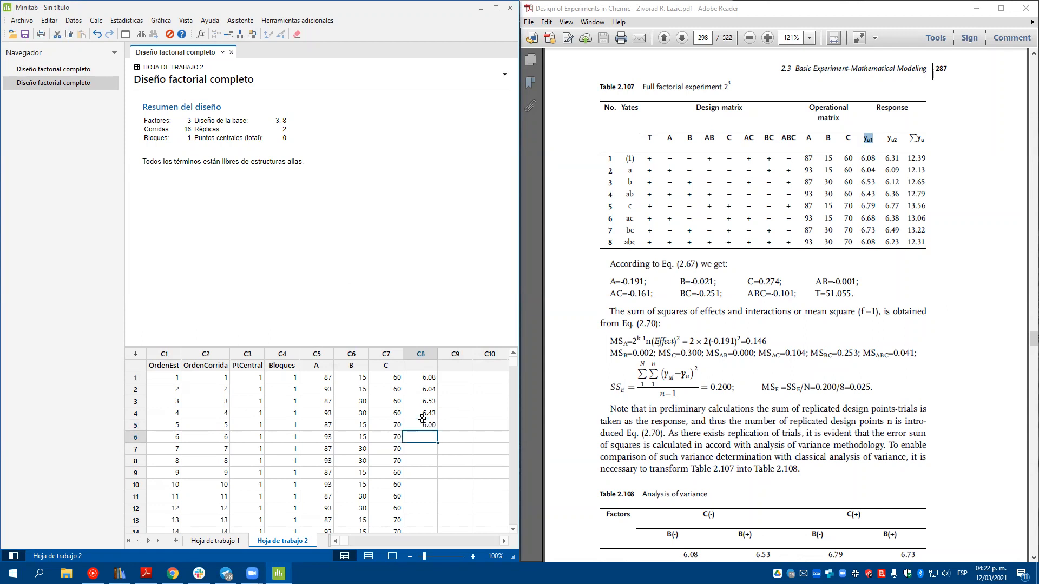
text(6.79)
key(Return)
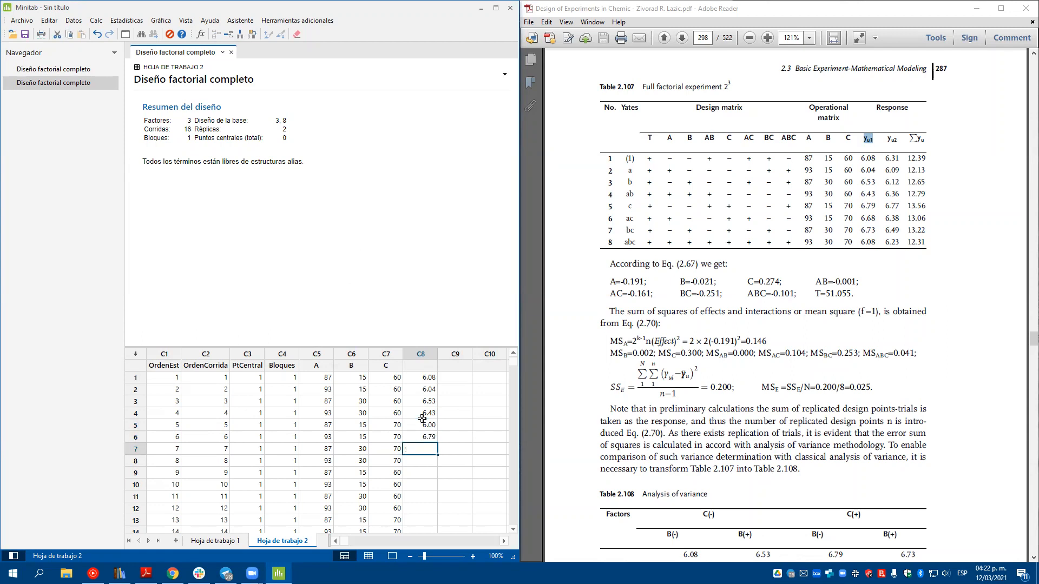
text(6.68)
key(Return)
text(6.63)
key(Return)
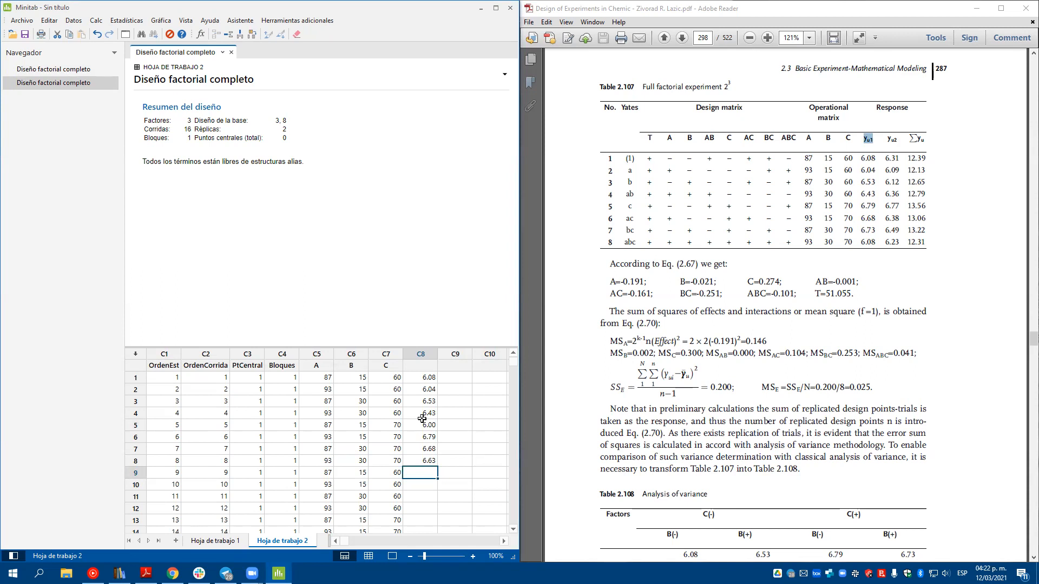
- Correct the row 8 response in column C8 to 6.73 and enter 6.08 and 6.31 in rows 9 and 10
click(412, 461)
text(6.73)
key(Return)
text(6.08)
key(Return)
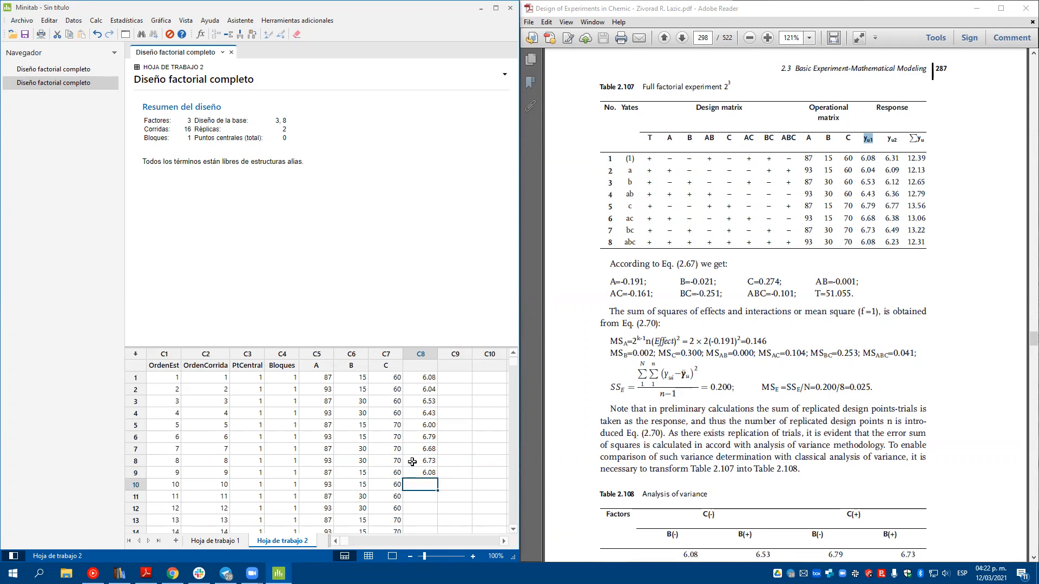
text(6.31)
key(Return)
- Enter the responses 6.09, 6.12, 6.36, 6.77 and 6.38 in column C8, rows 11 to 15
scroll(413, 462, down, 2)
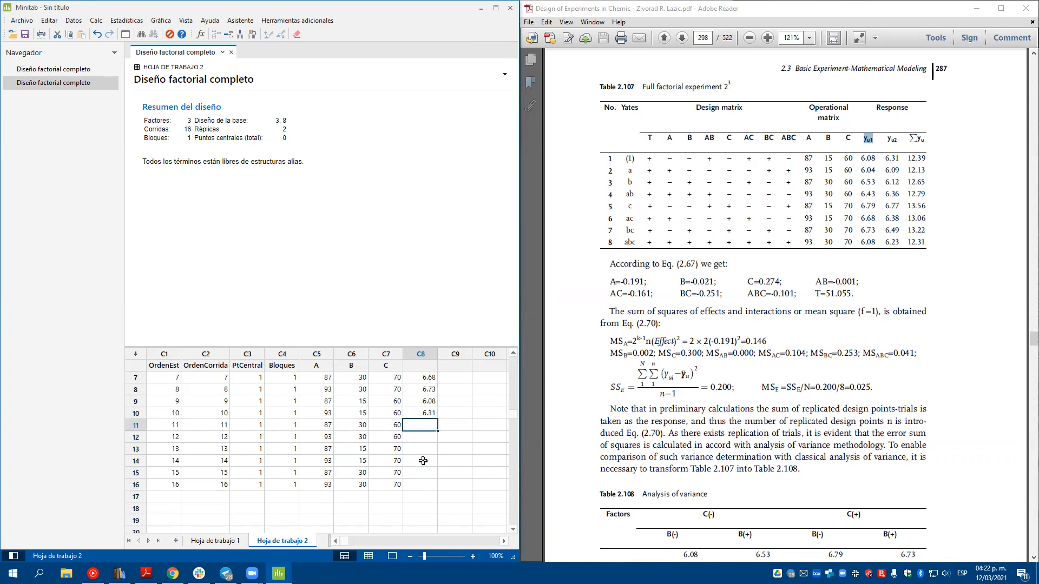
text(6.09)
key(Return)
text(6.12)
key(Return)
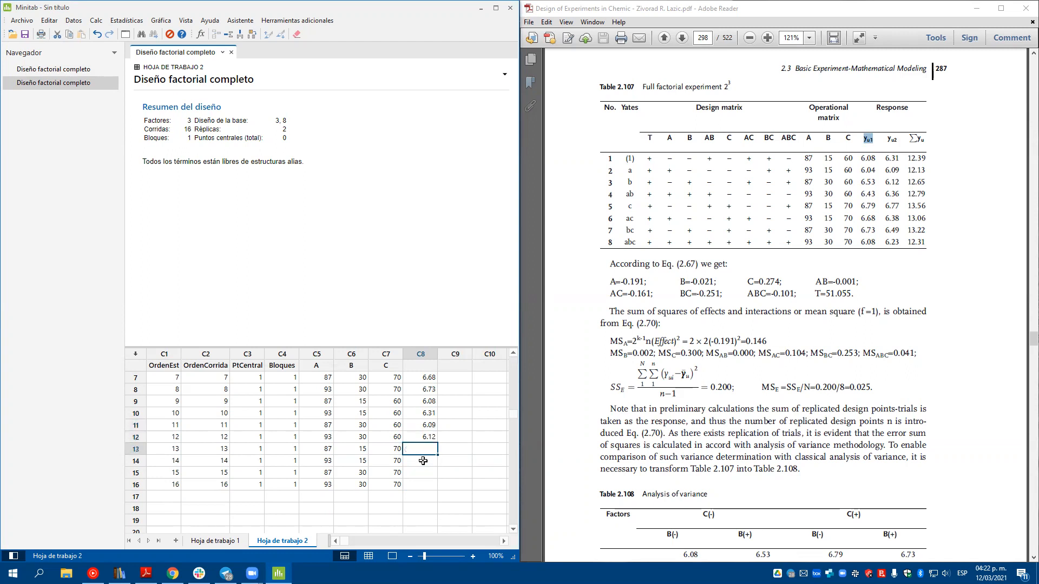
text(6.36)
key(Return)
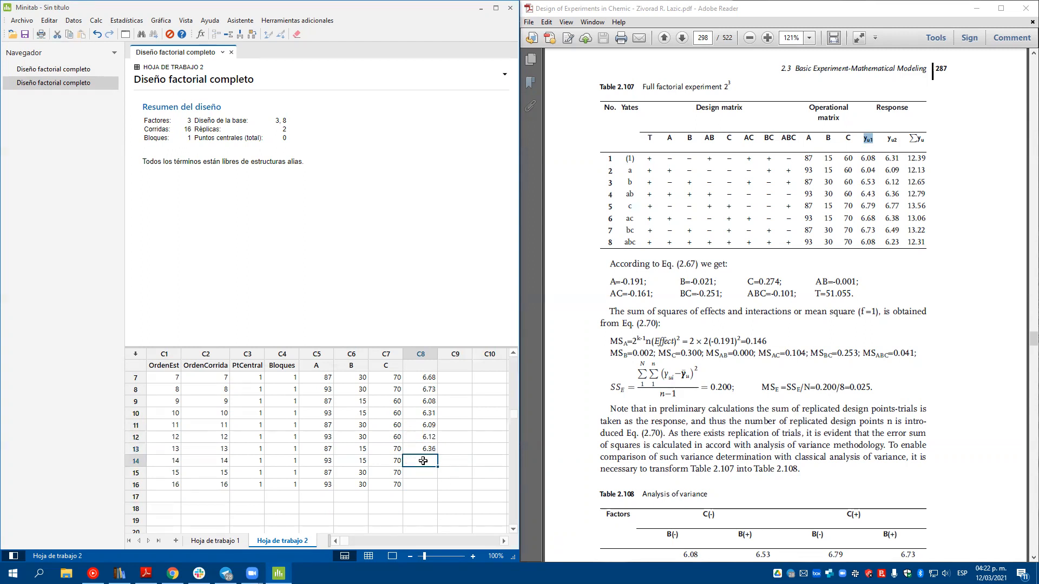
text(6.77)
key(Return)
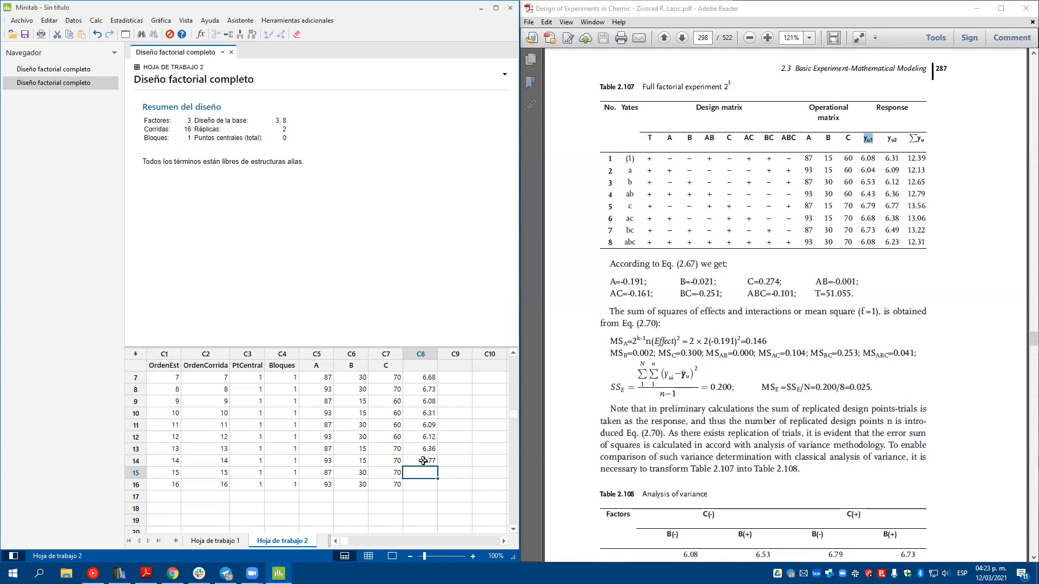
text(6.38)
key(Return)
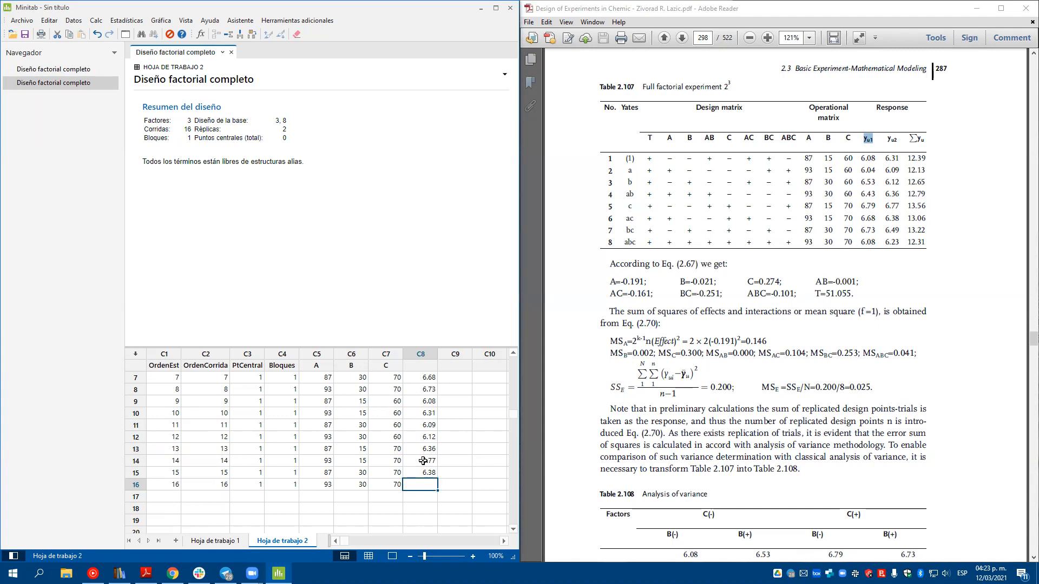
- Set the response in column C8, row 5, to 6.79
scroll(416, 407, up, 2)
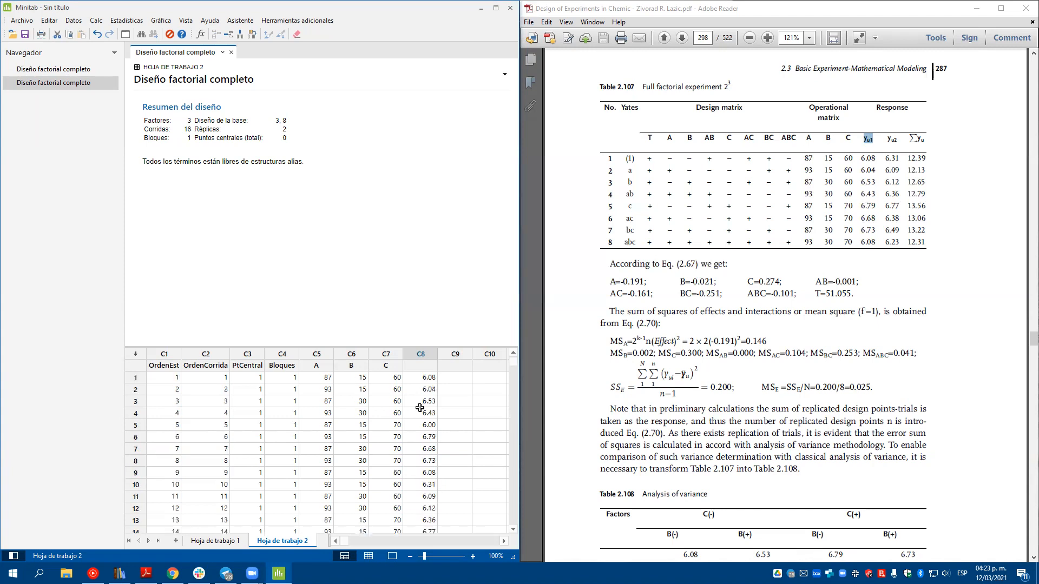
click(436, 382)
key(Down)
key(Down)
key(Down)
key(Down)
text(6.79)
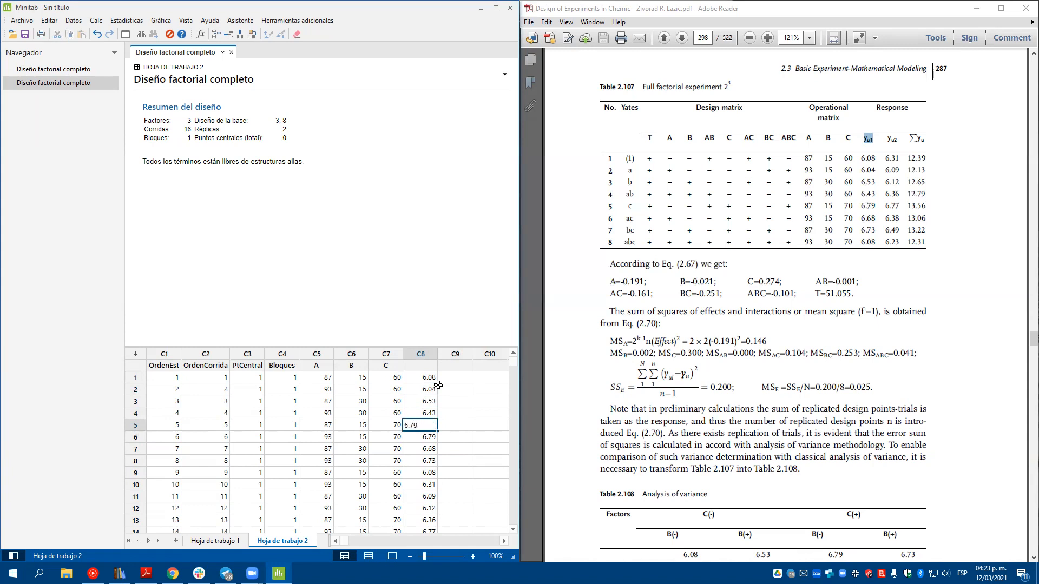
key(Return)
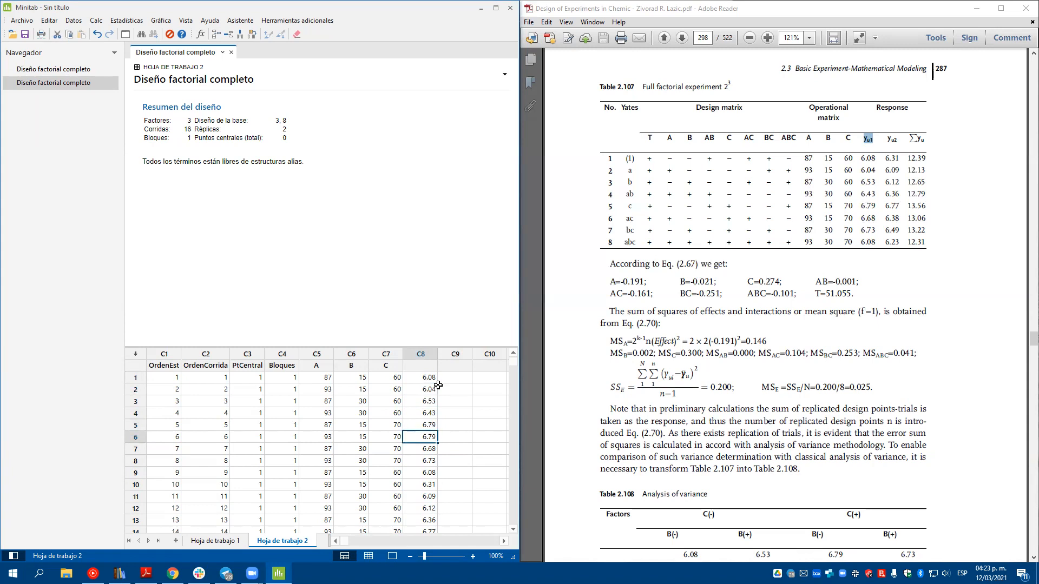
- Clear the duplicate response in C8 row 6 and move rows 7 to 15 up one row, replacing the active cell
key(Delete)
scroll(422, 437, down, 1)
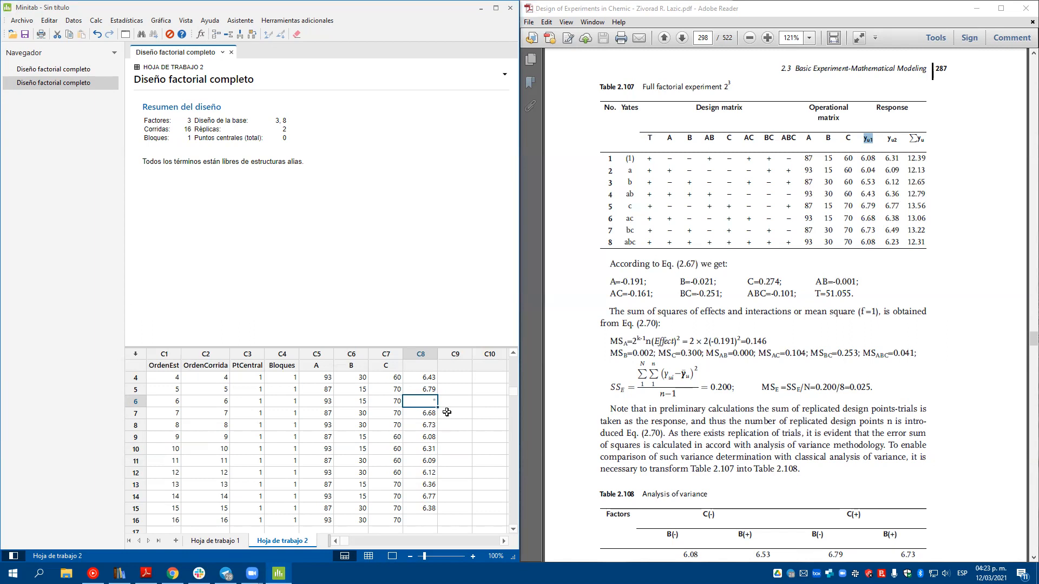
drag(422, 414, 420, 510)
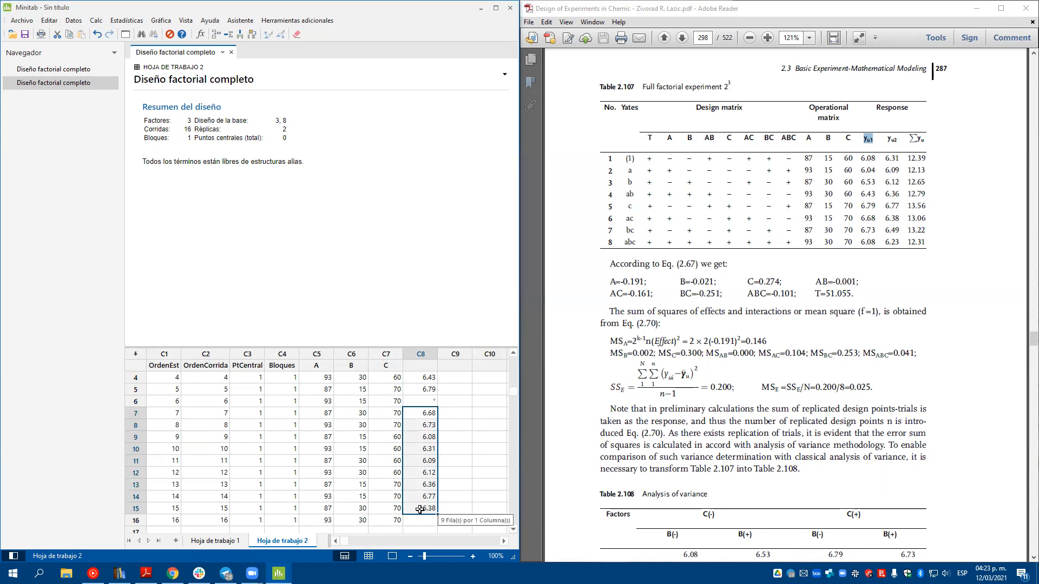
scroll(420, 509, up, 1)
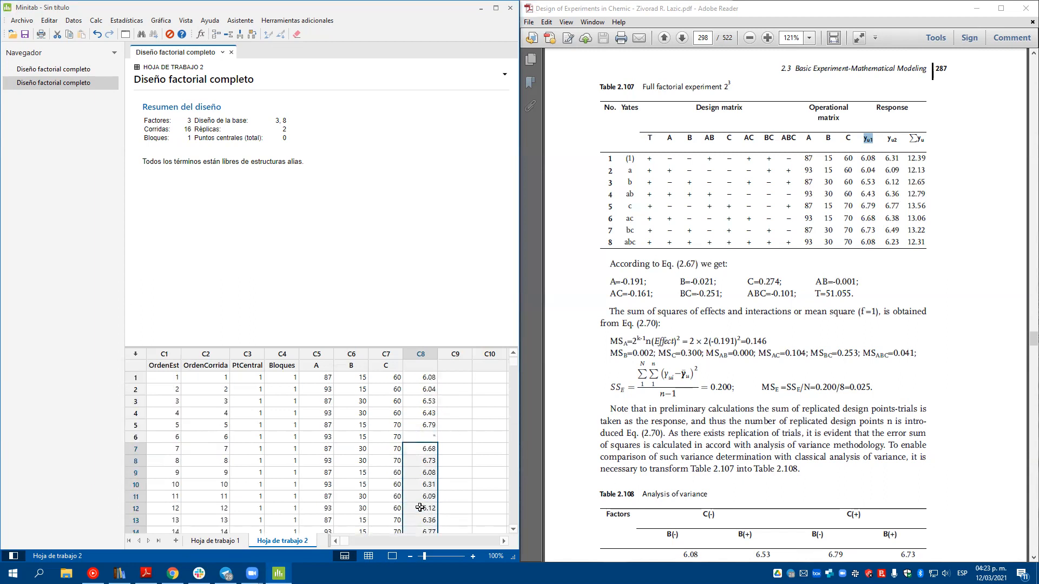
key(ctrl+x)
click(421, 438)
key(ctrl+v)
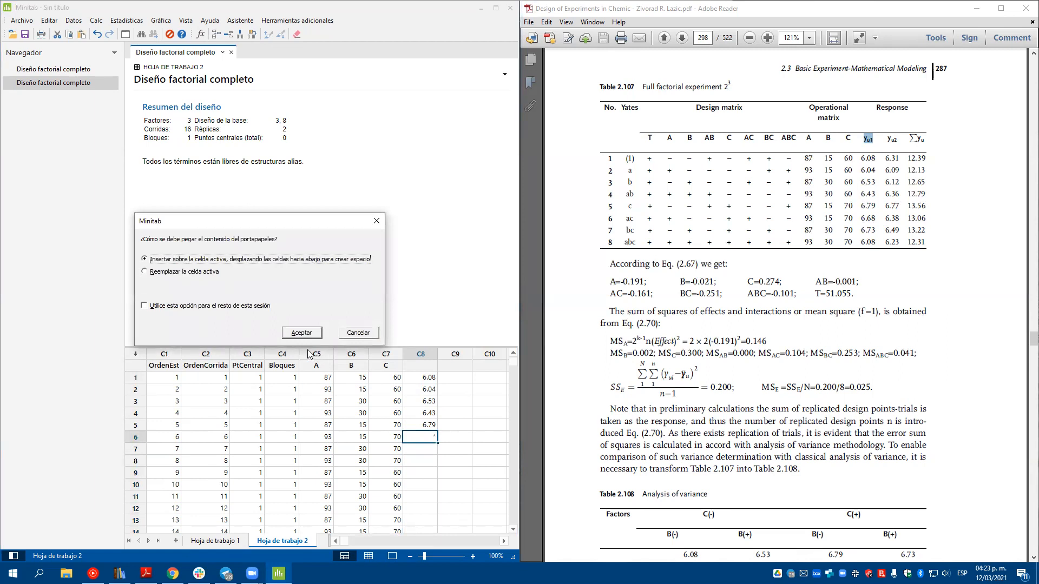
click(198, 273)
click(297, 333)
- Enter the last two second-replicate responses, 6.49 and 6.23, in column C8, rows 15 and 16
scroll(440, 490, down, 2)
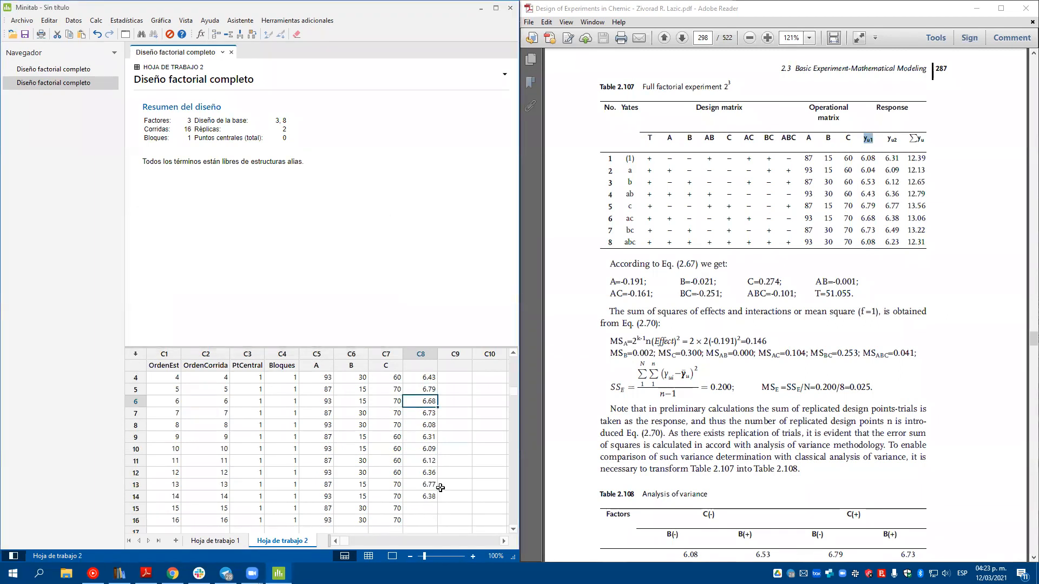
click(434, 471)
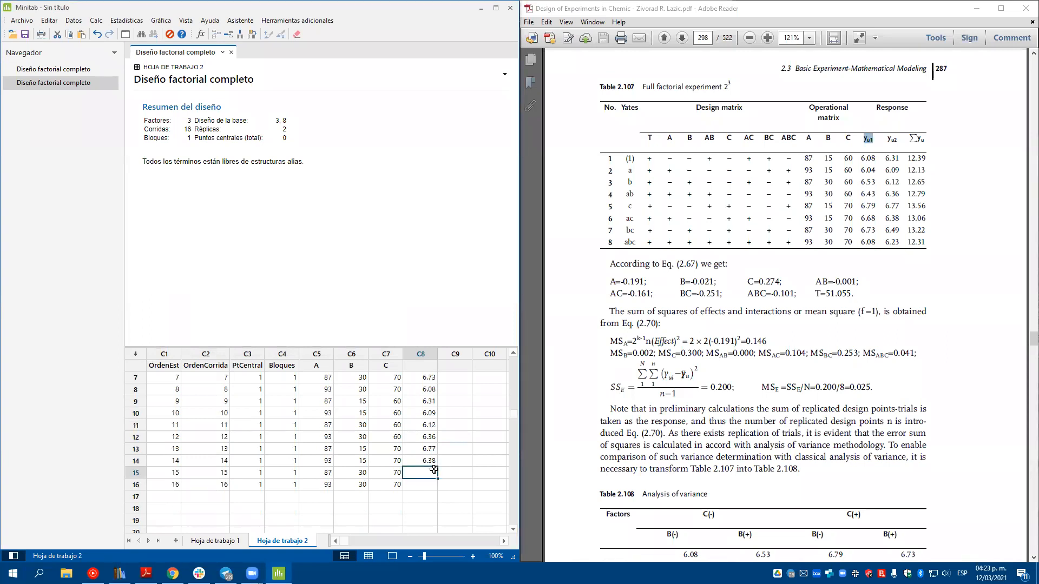
text(6.49)
key(Return)
text(6.23)
click(445, 464)
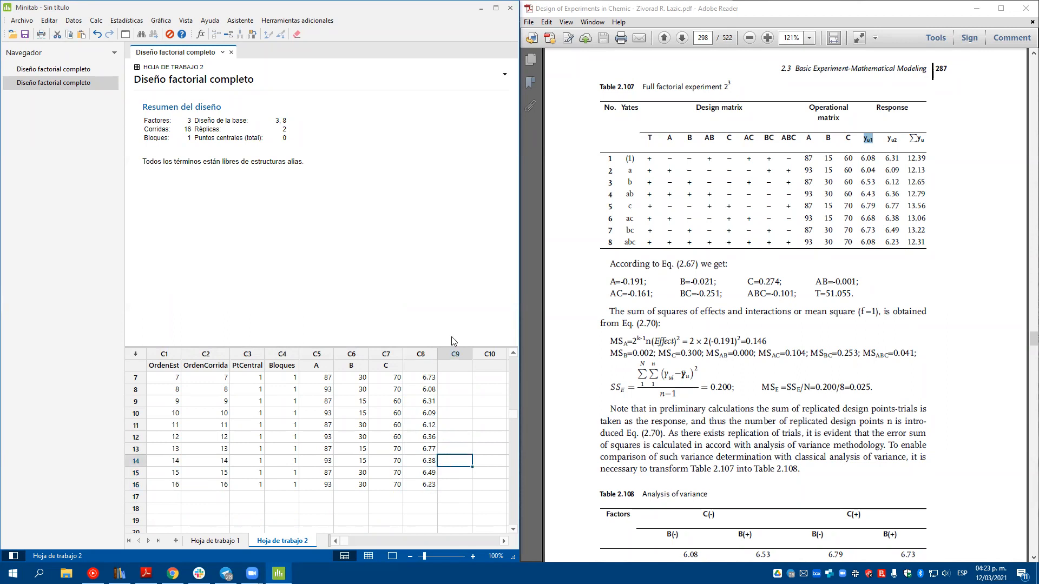
- Name the response column C8 "Yu"
scroll(441, 414, up, 2)
click(421, 367)
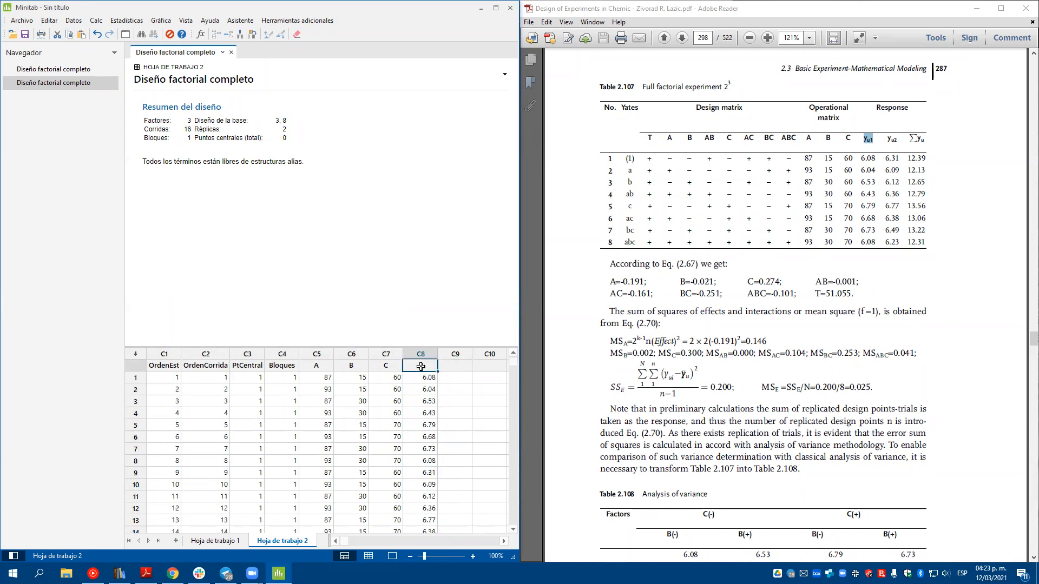
text(Yu)
click(462, 390)
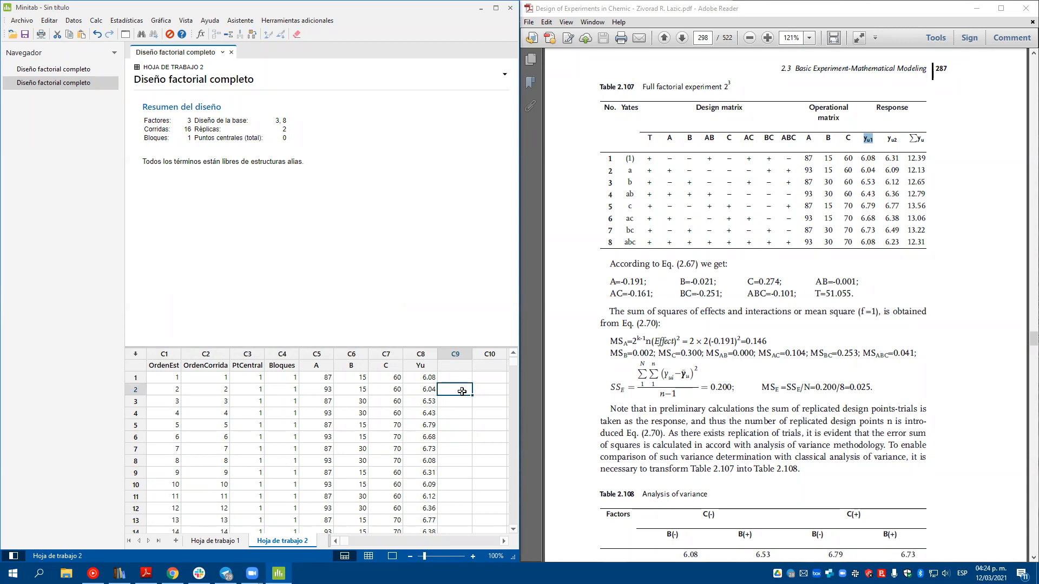
- Minimize the PDF reader and maximize the Minitab window to fill the screen
click(983, 9)
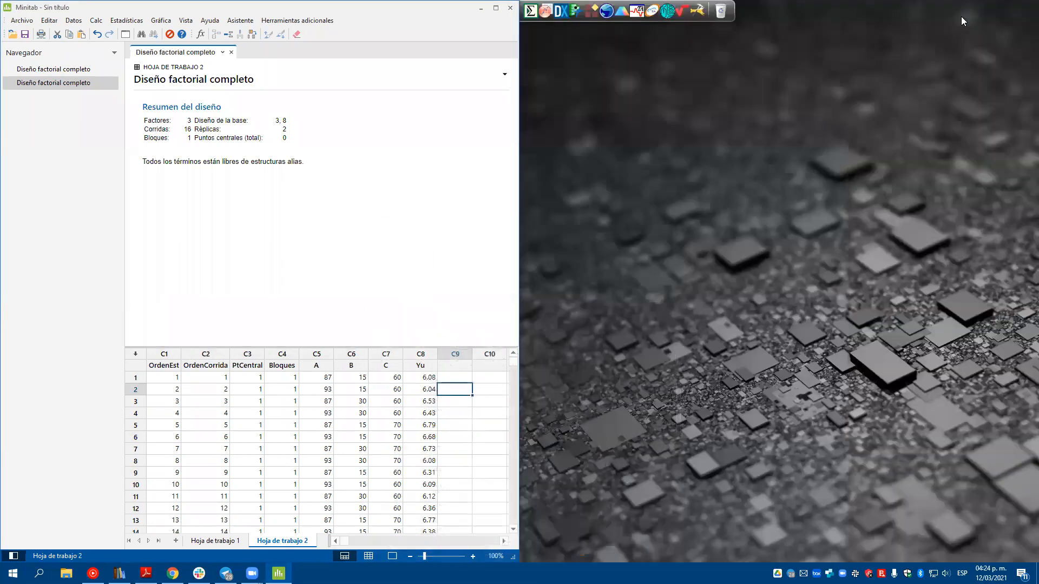
click(496, 8)
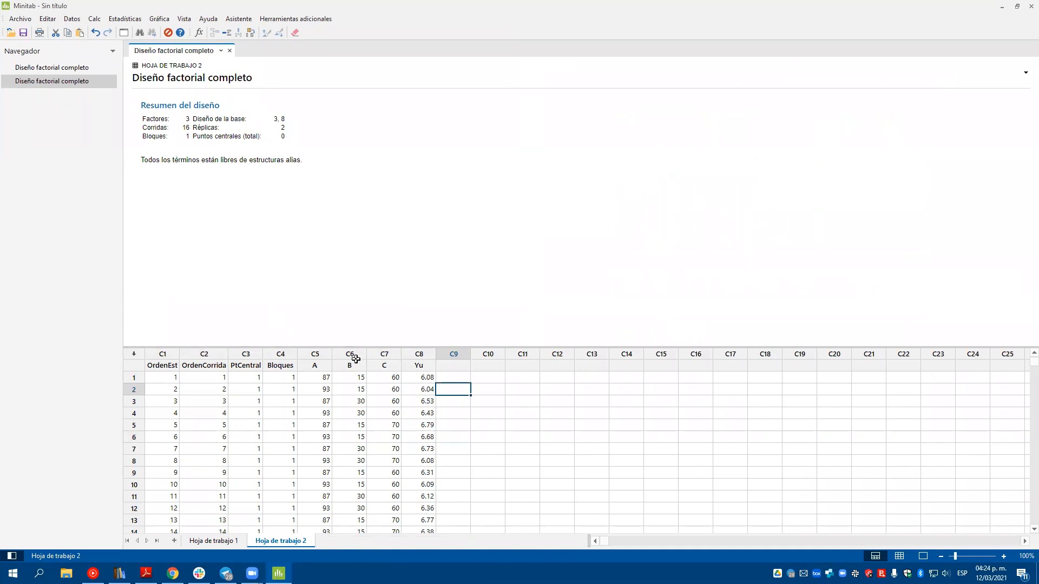
click(121, 22)
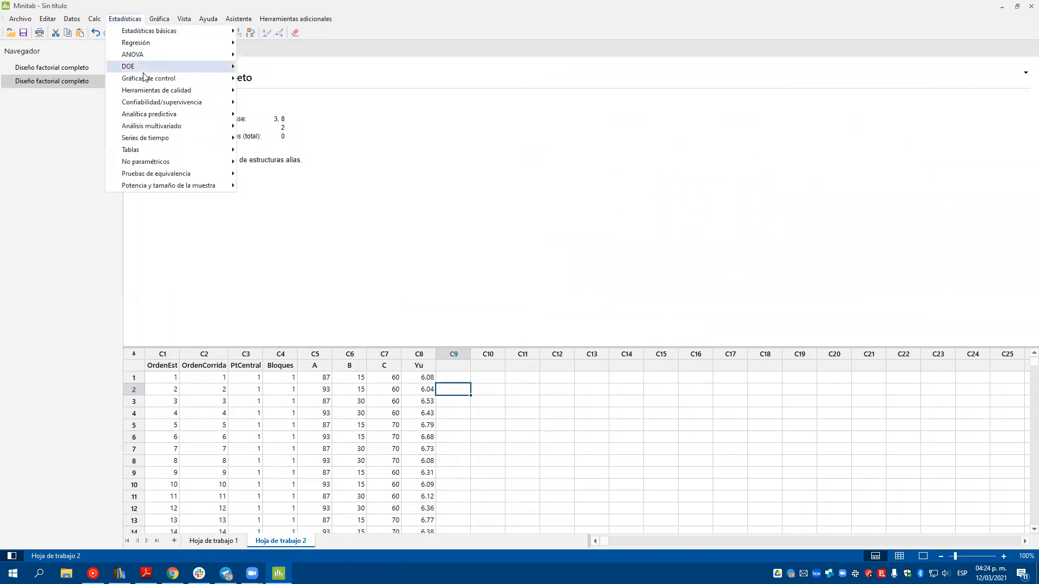
mouse_move(153, 66)
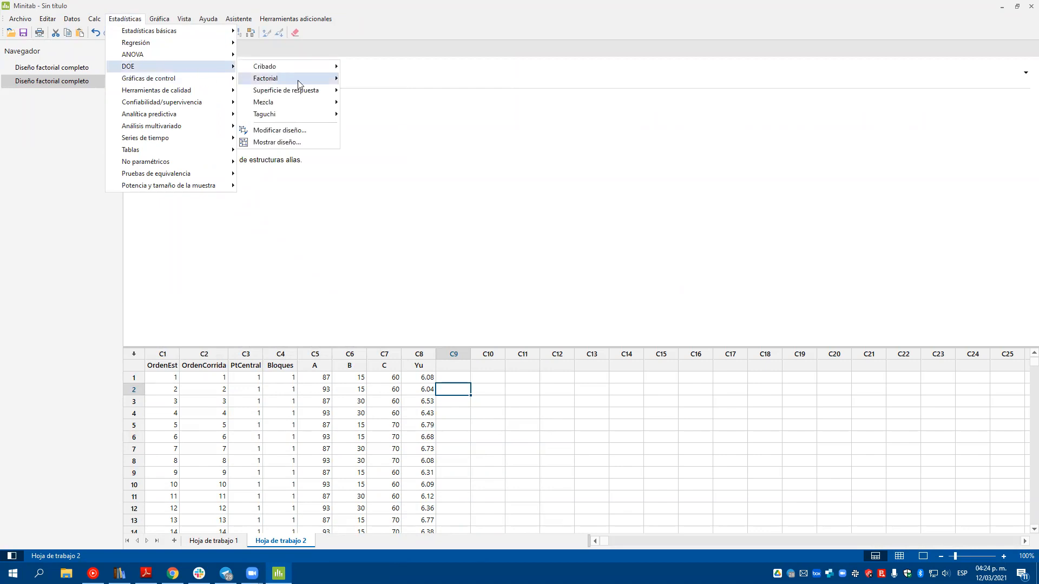
mouse_move(299, 80)
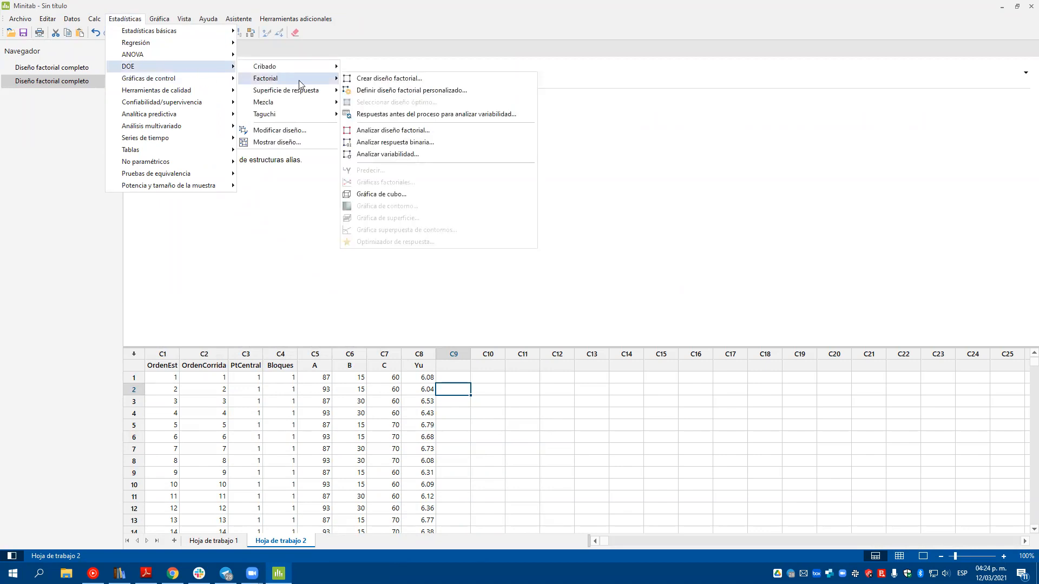
click(392, 132)
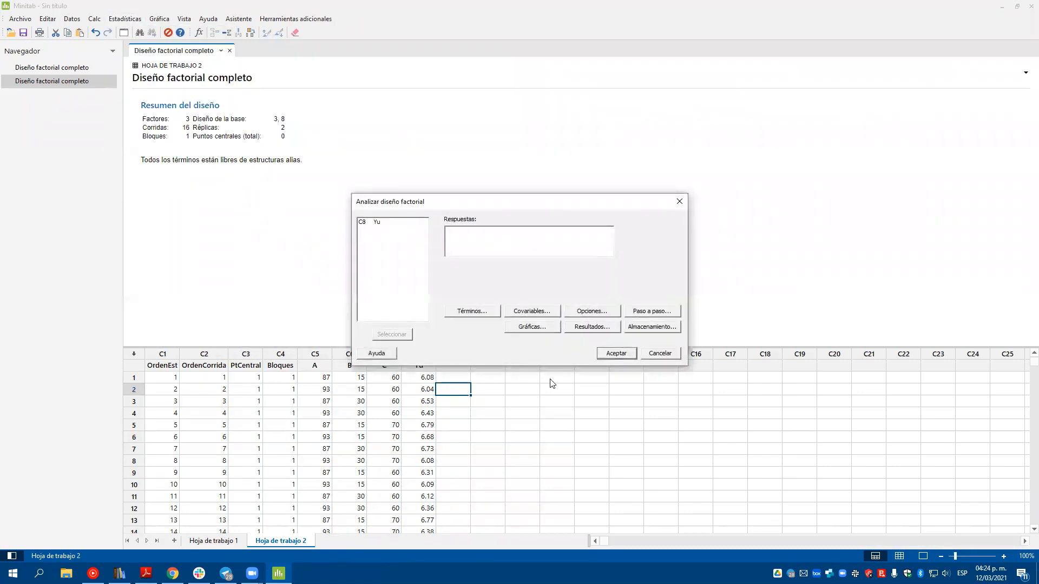
click(665, 354)
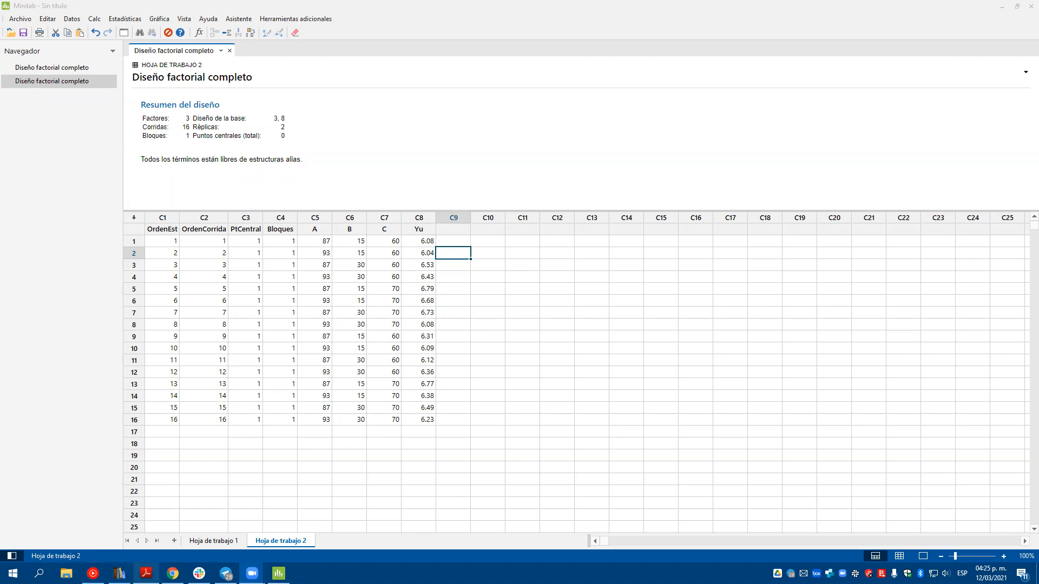
mouse_move(146, 574)
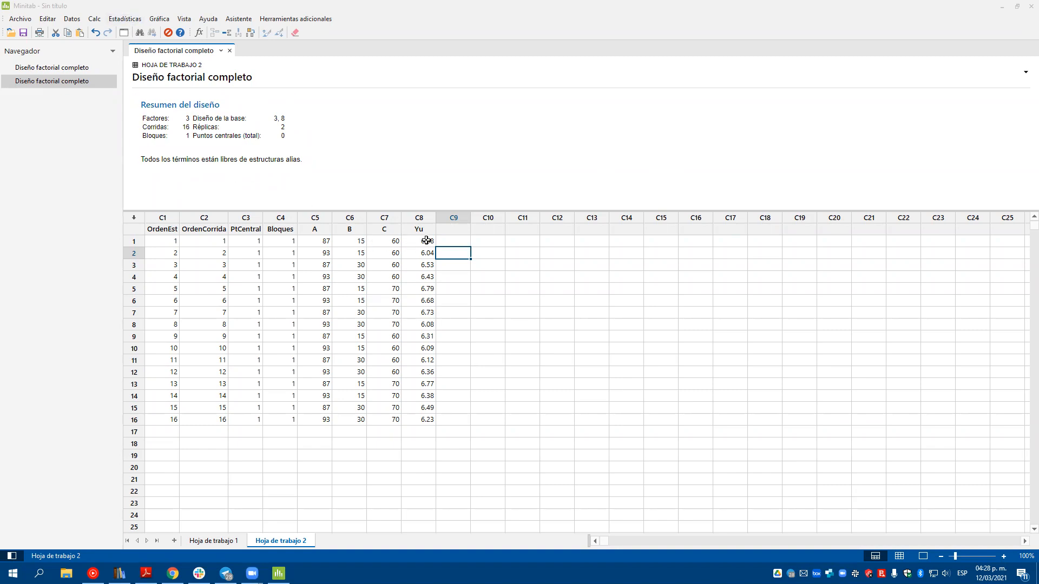
drag(427, 241, 420, 421)
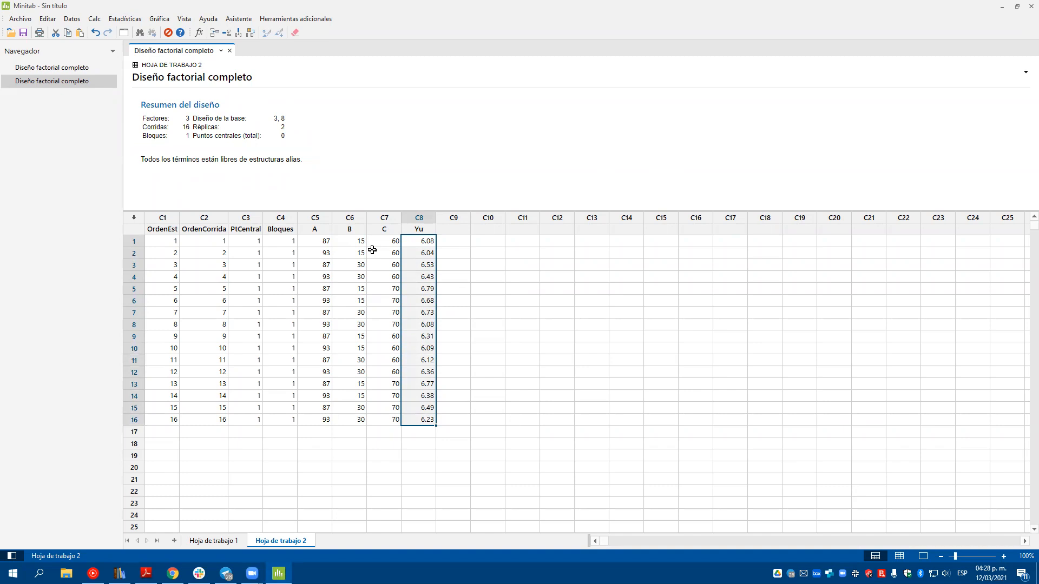
click(125, 19)
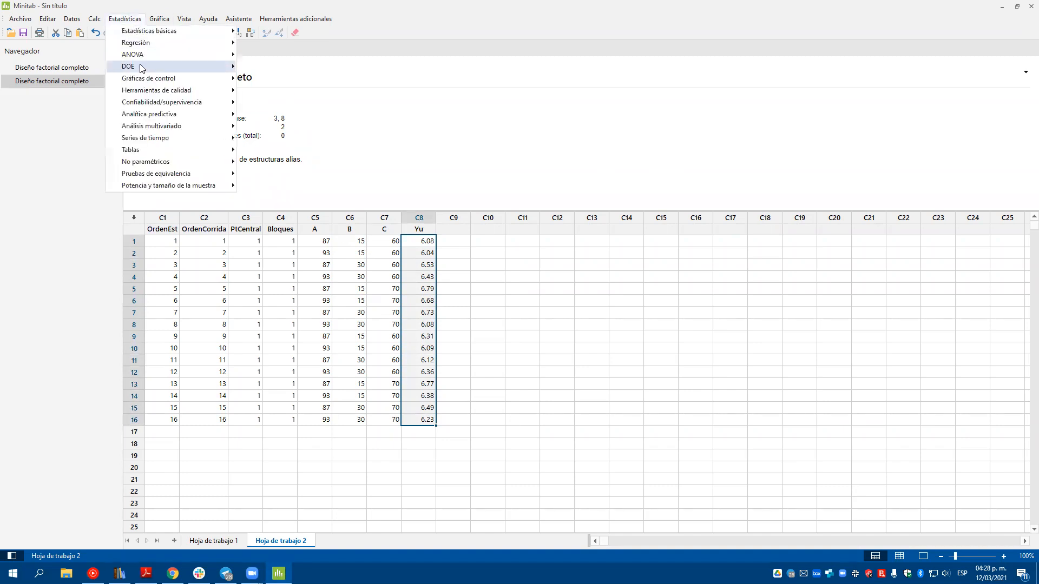
mouse_move(153, 69)
mouse_move(282, 79)
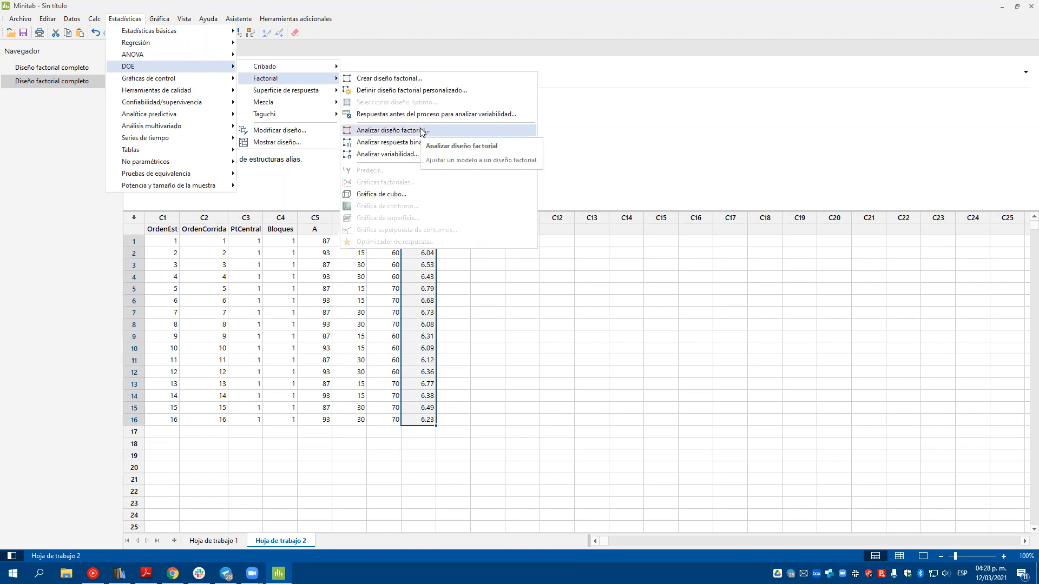
click(422, 132)
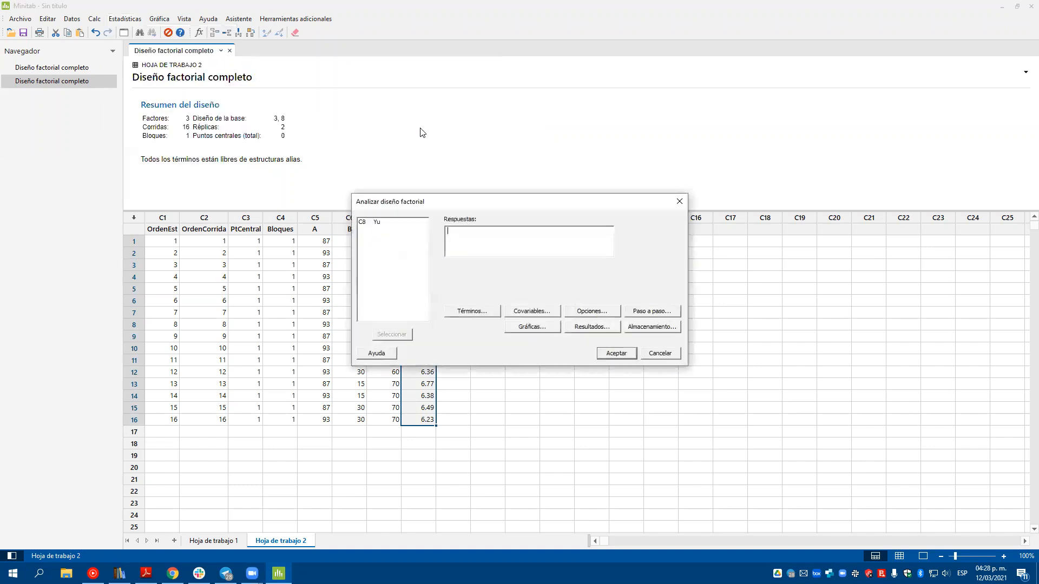
click(679, 202)
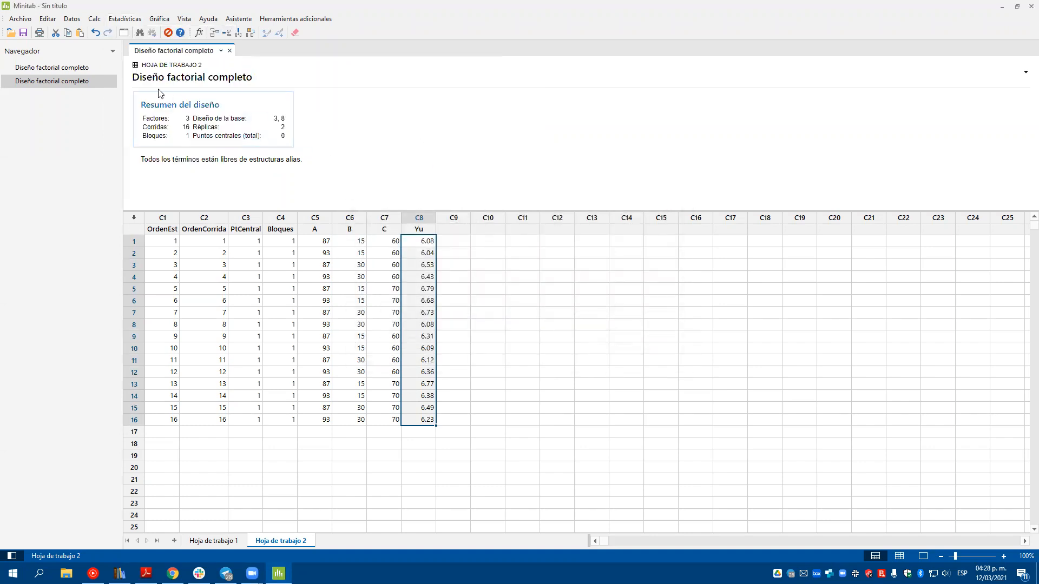
- Start Analyze Factorial Design for the current worksheet and assign column C8 Yu as the response
click(125, 19)
mouse_move(128, 67)
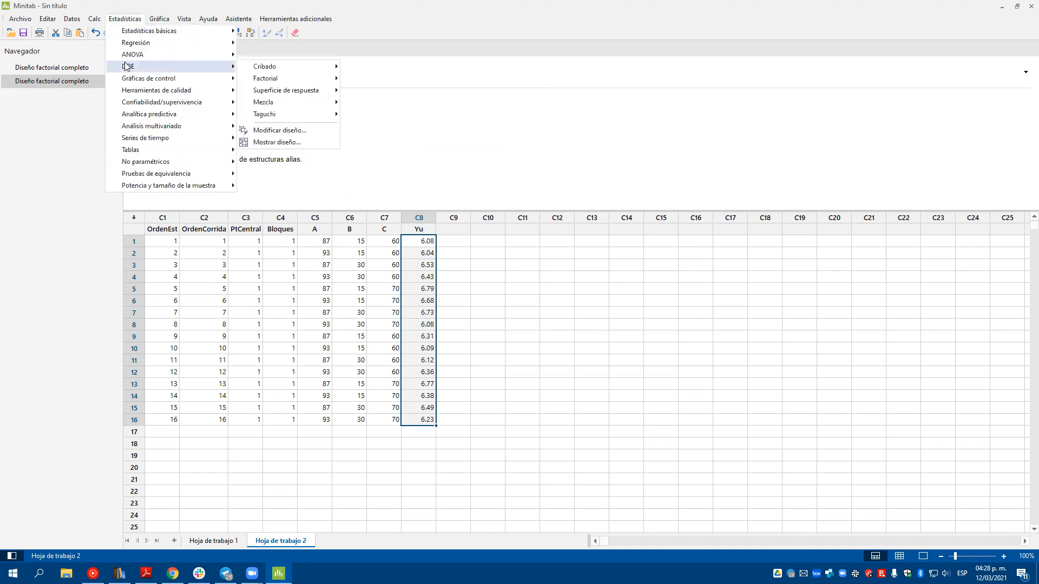
mouse_move(297, 80)
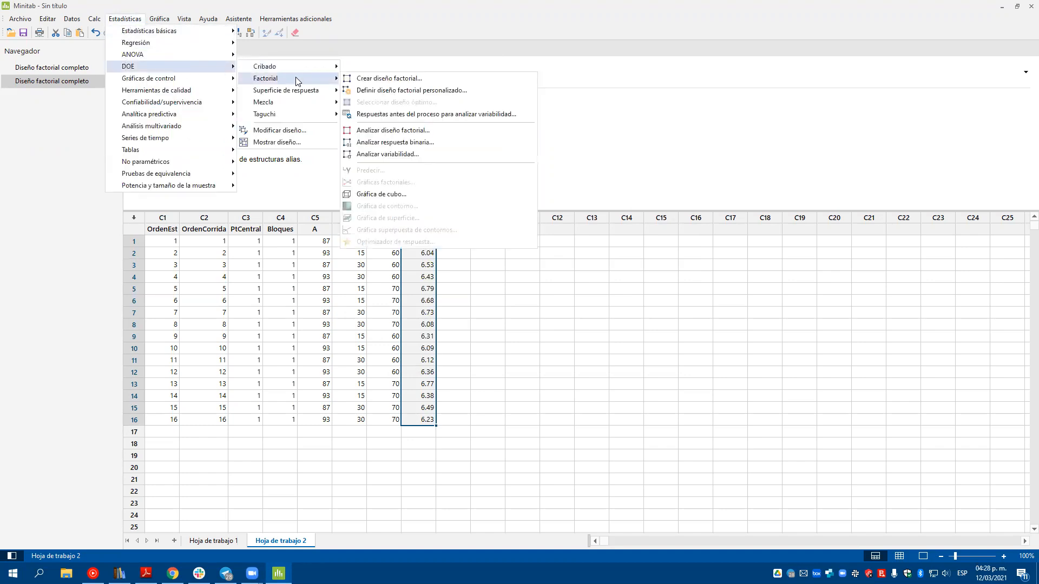
click(397, 132)
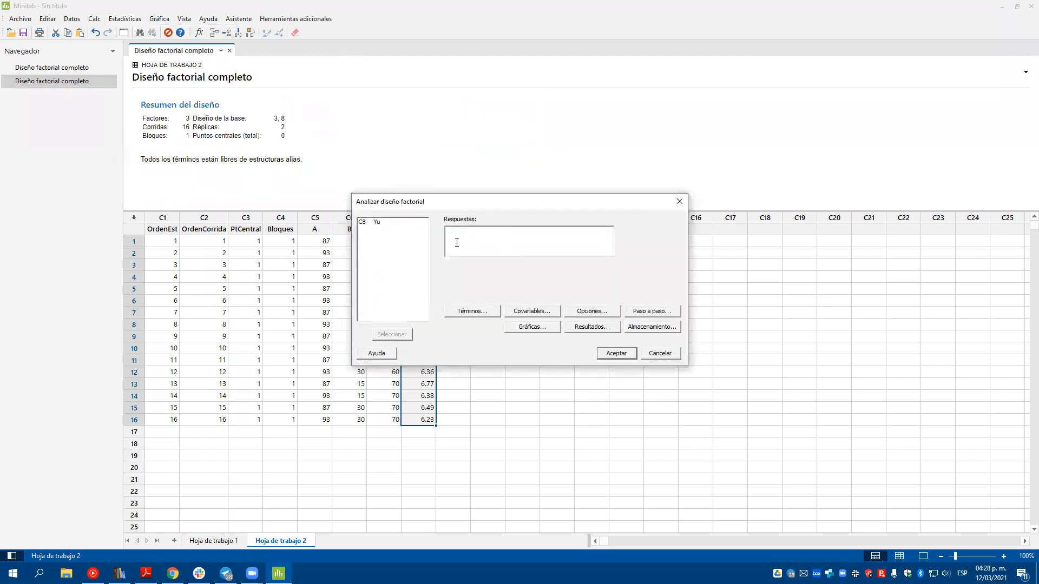
click(370, 223)
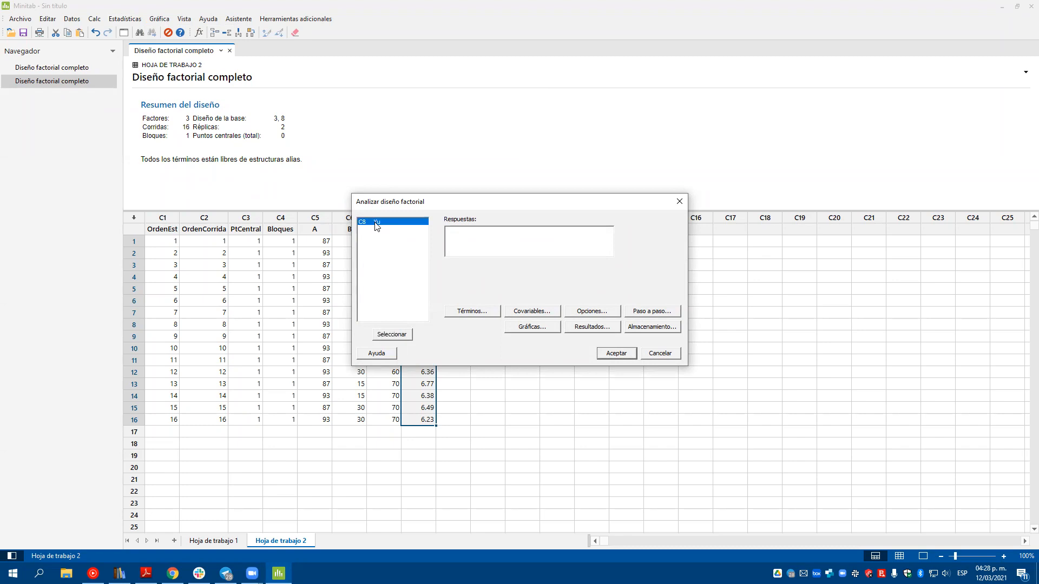
click(389, 335)
- Review the model terms up to order 3, from A, B and C through AB, AC, BC and ABC, and accept them
click(471, 313)
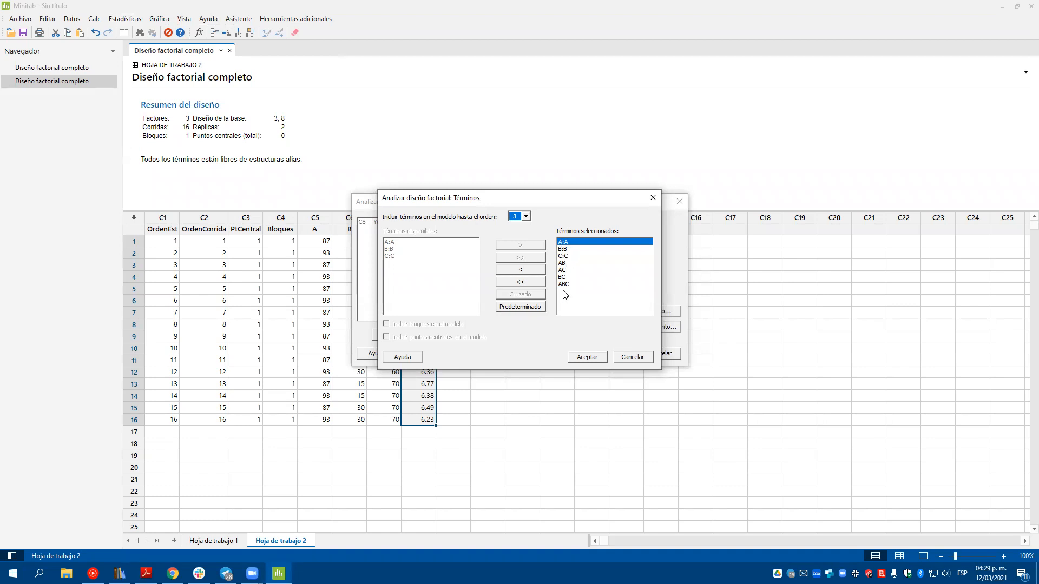
click(567, 250)
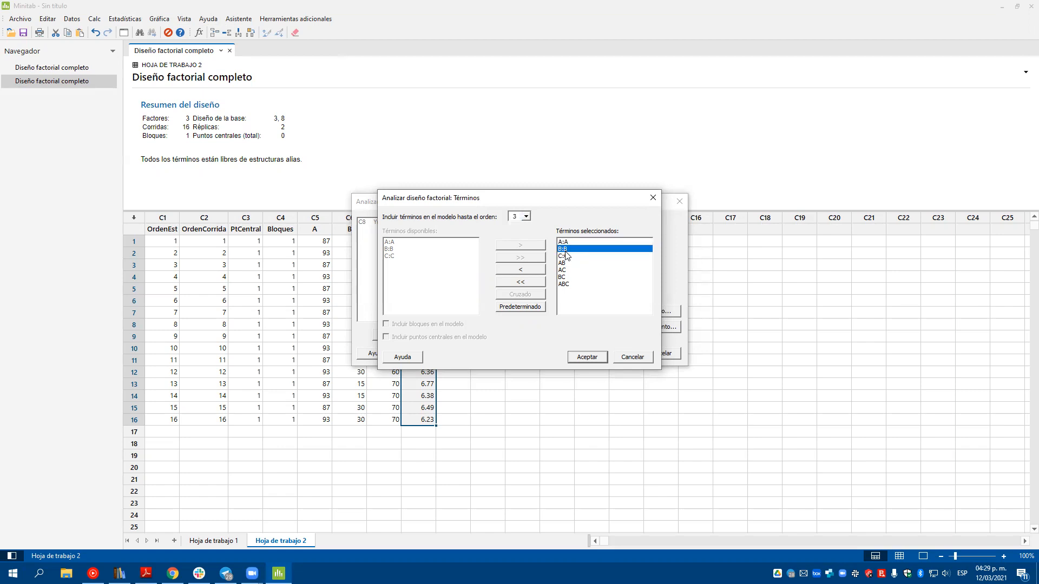
click(566, 256)
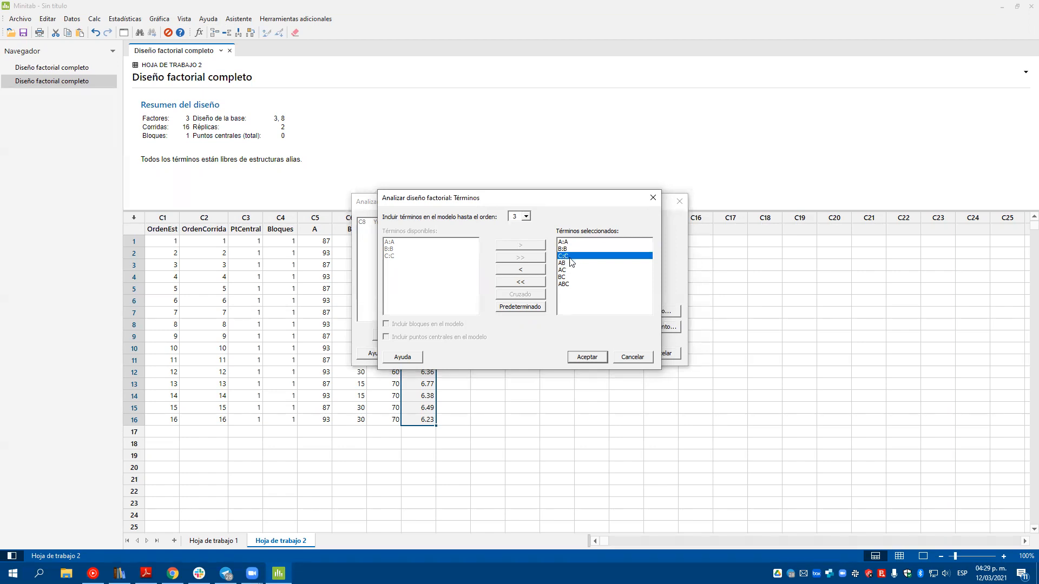
click(563, 269)
click(563, 263)
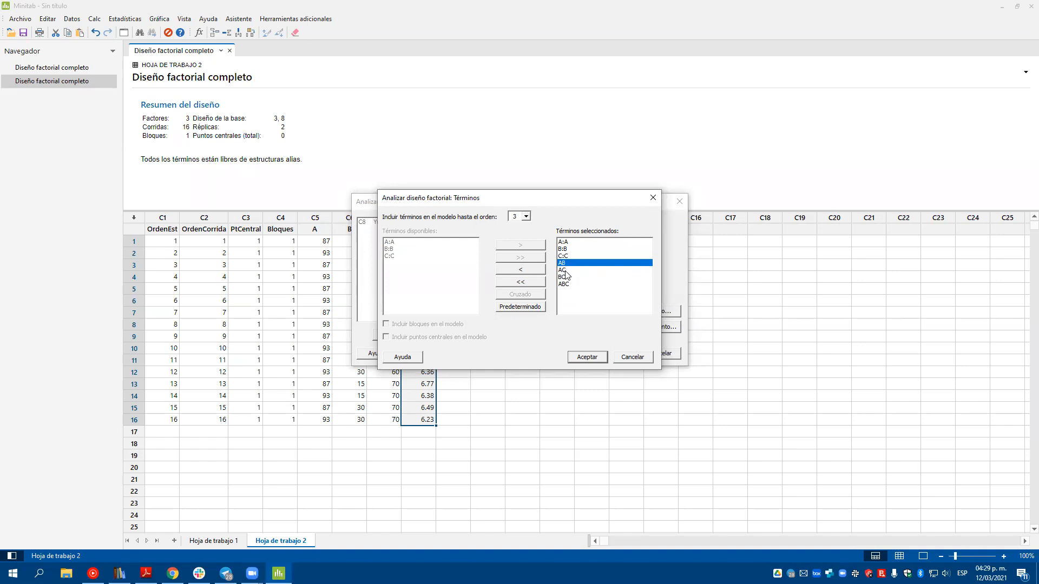
click(565, 271)
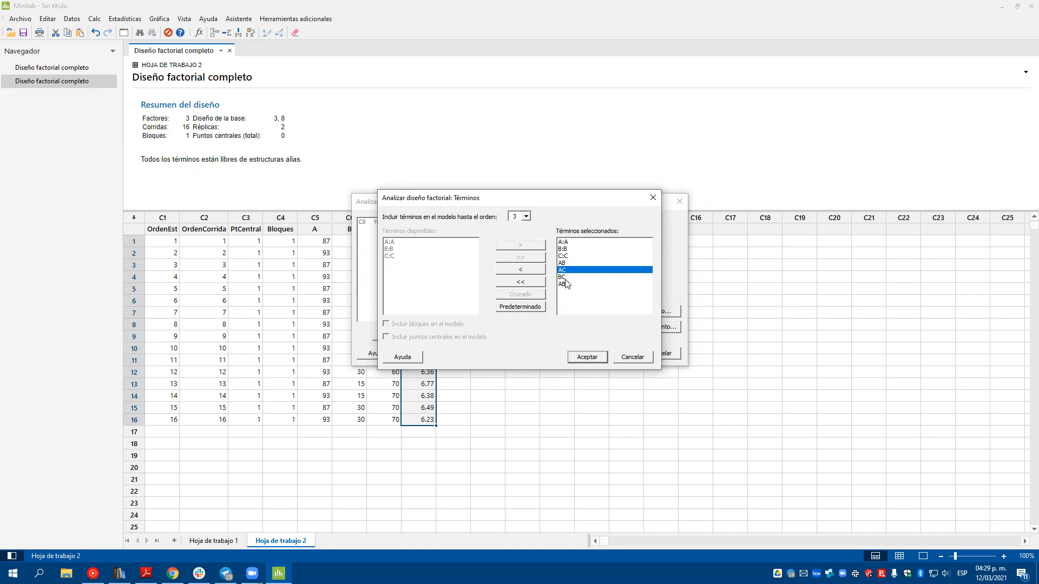
click(565, 278)
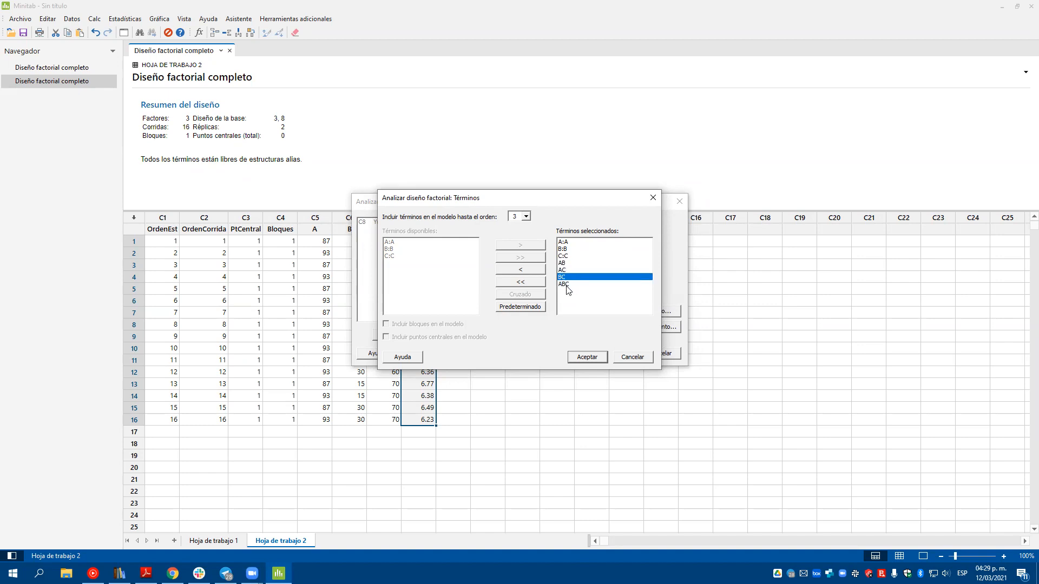
click(566, 284)
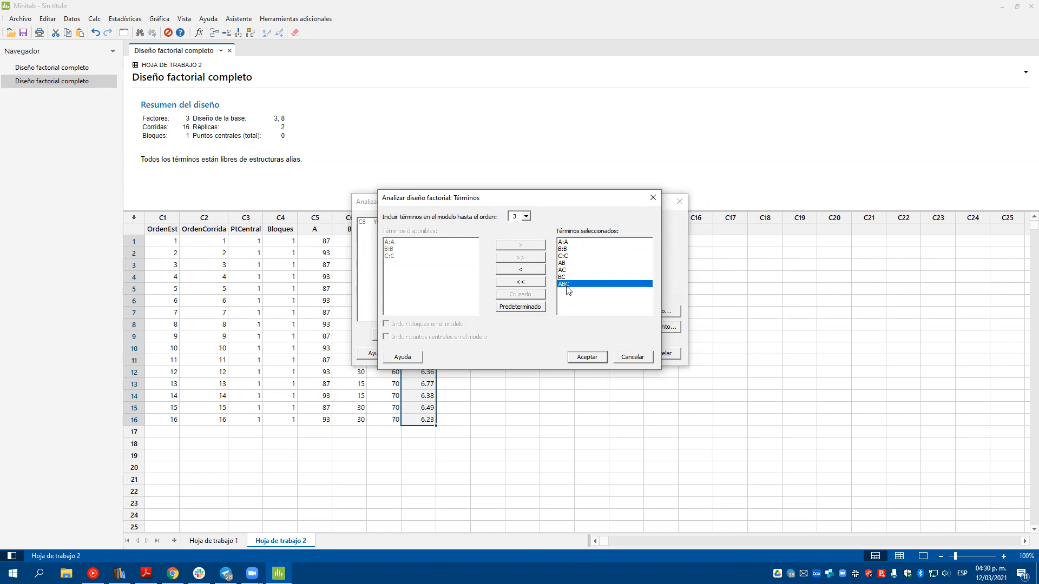
click(580, 358)
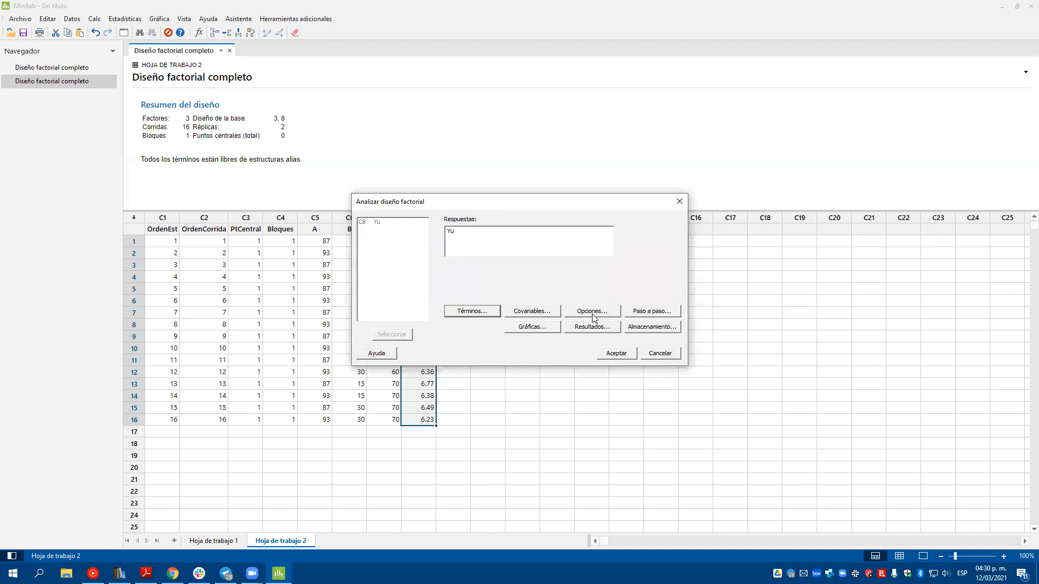
- Add the individual residuals versus fits plot to the analysis graphs, keeping the Pareto effects chart and regular residuals
click(540, 329)
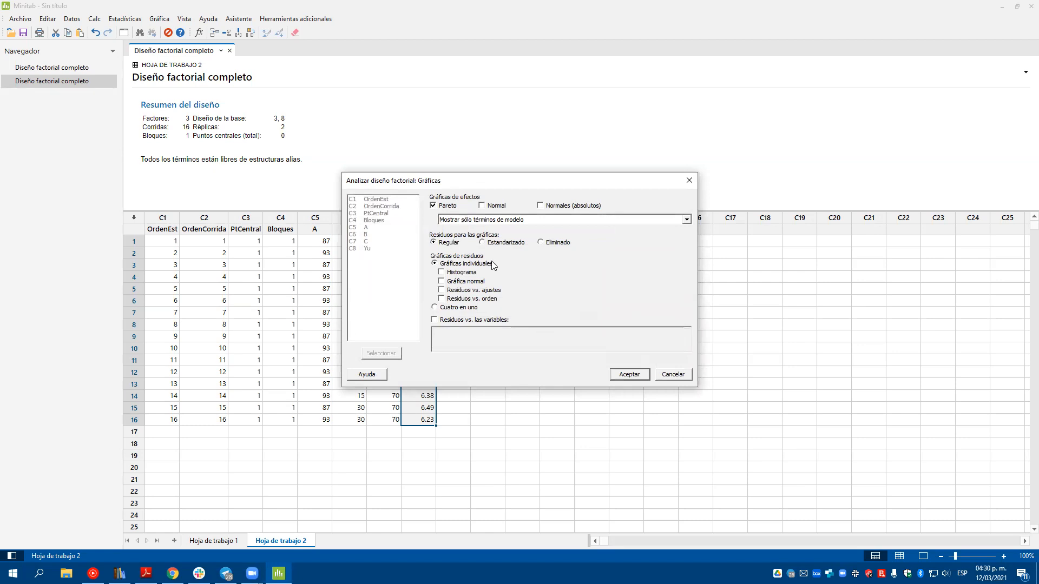
click(442, 290)
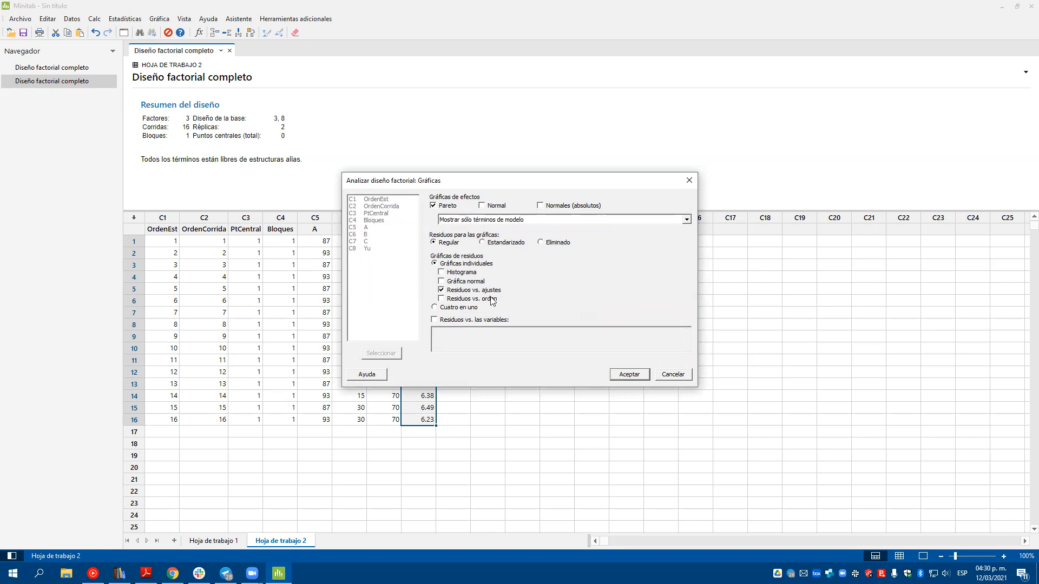
click(629, 374)
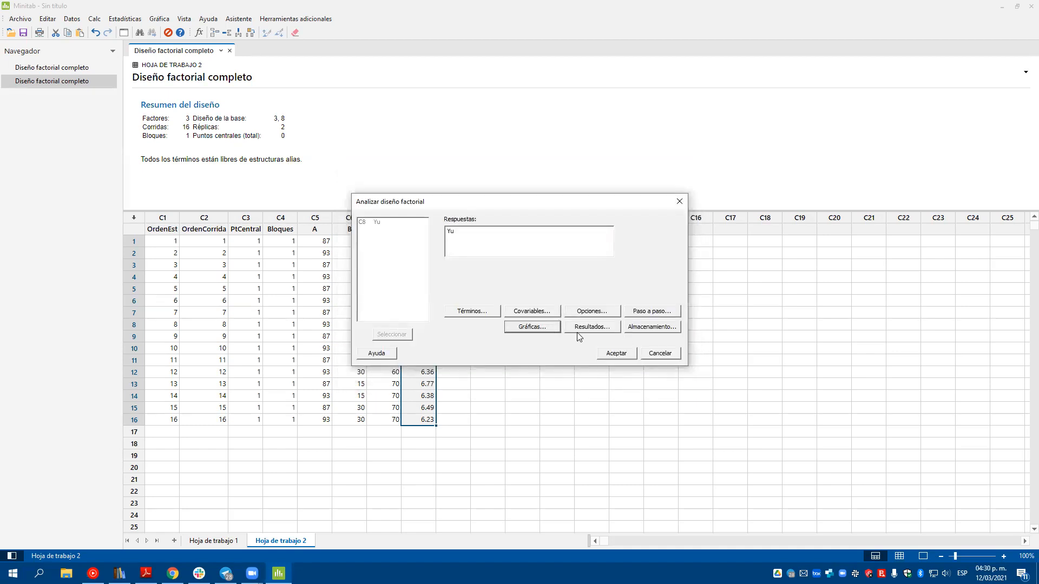
- Look over the analysis options, leave them at their defaults, and run the factorial analysis of Yu
click(591, 312)
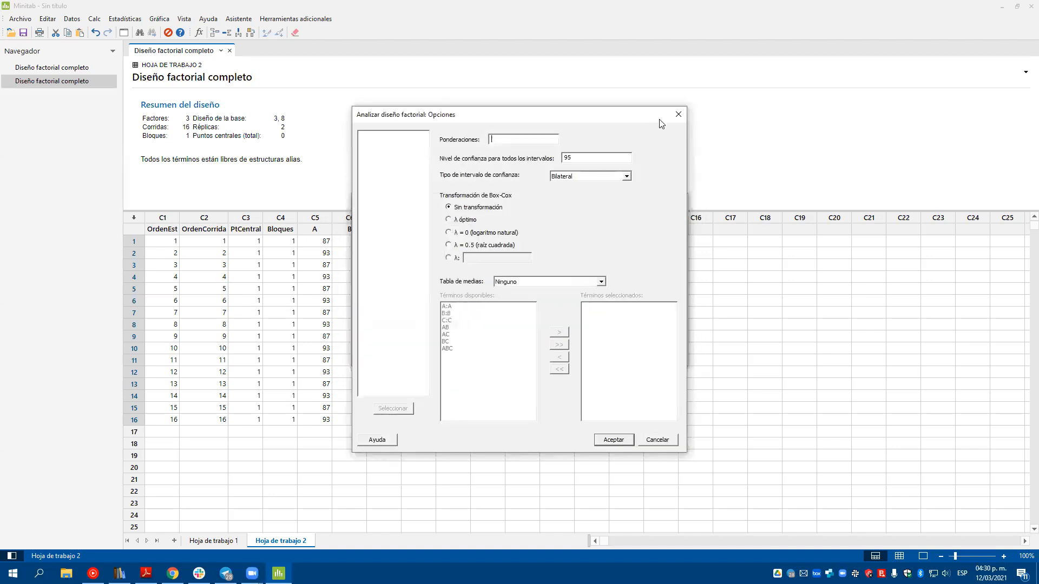
click(678, 115)
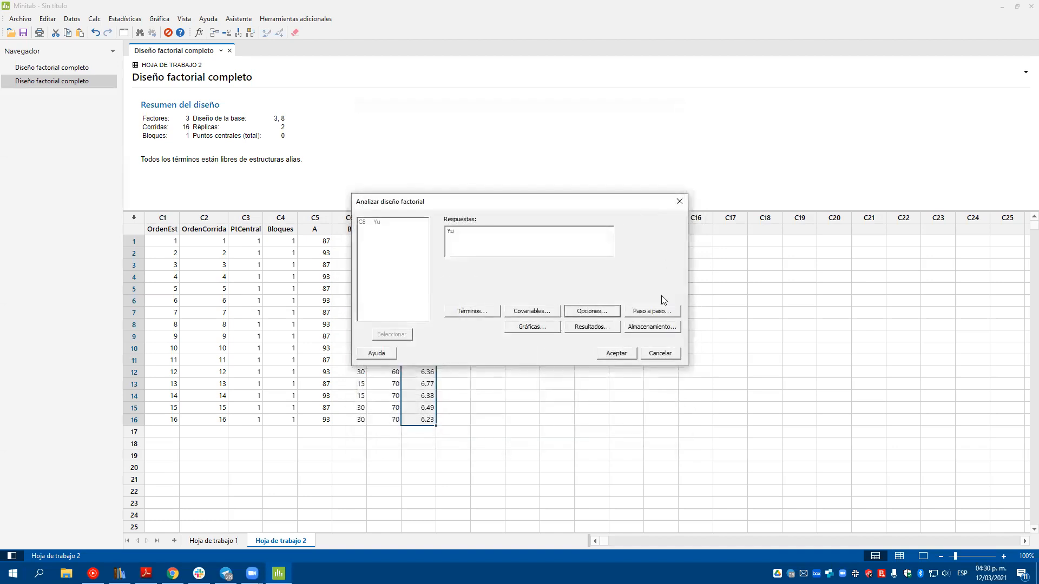
click(615, 354)
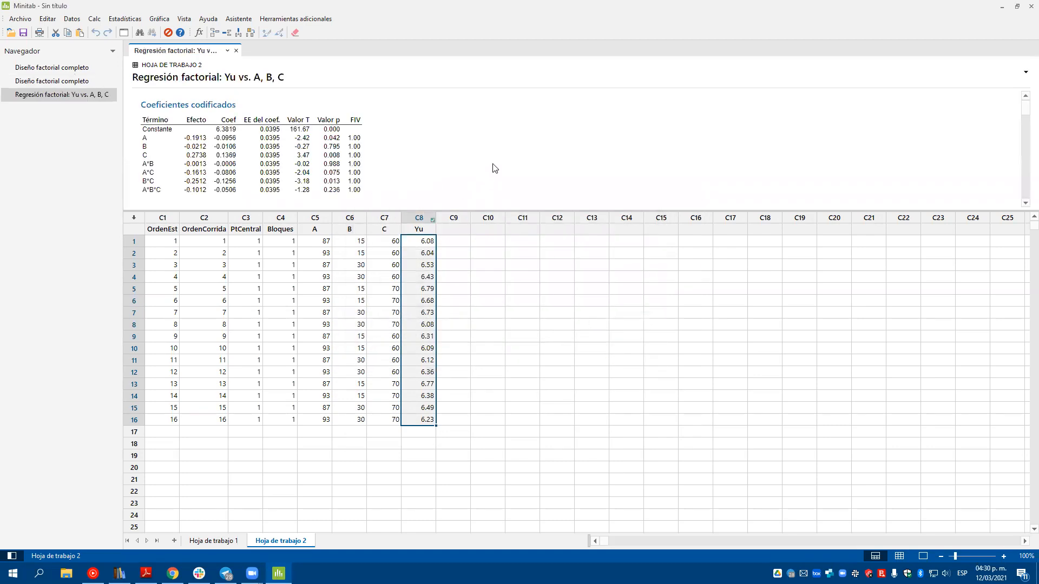
- Enlarge the output area and examine the coded coefficients, analysis of variance, regression equation, Pareto chart and residuals versus fits plot
drag(666, 212, 654, 309)
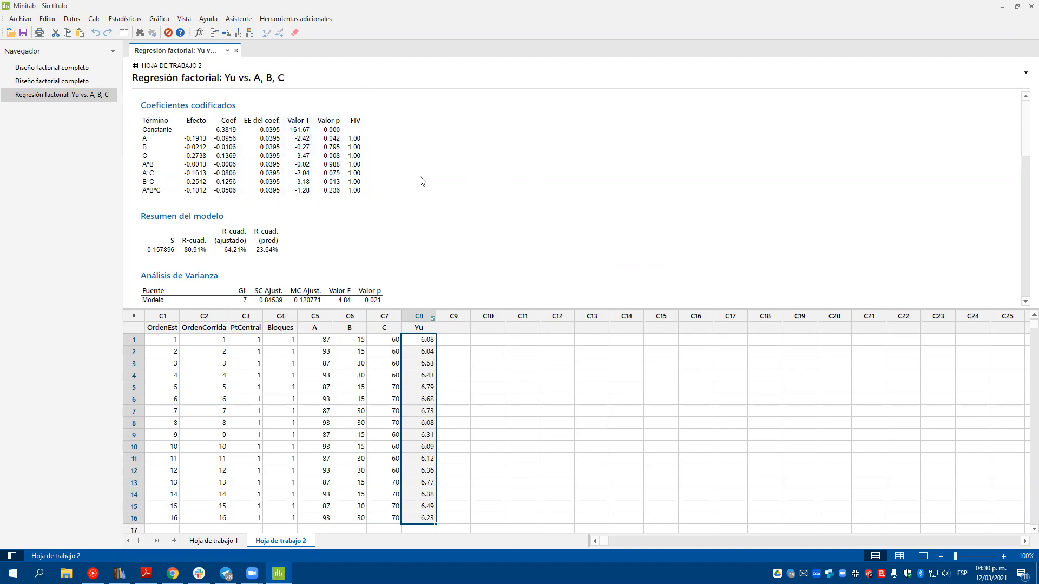
scroll(422, 182, down, 3)
scroll(421, 181, down, 2)
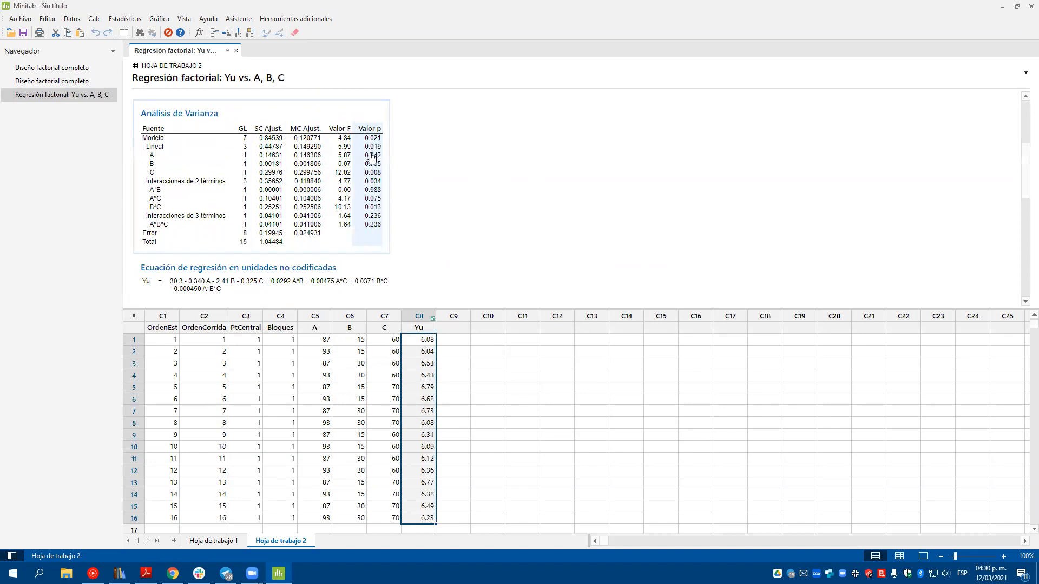
scroll(371, 167, down, 3)
scroll(367, 169, up, 8)
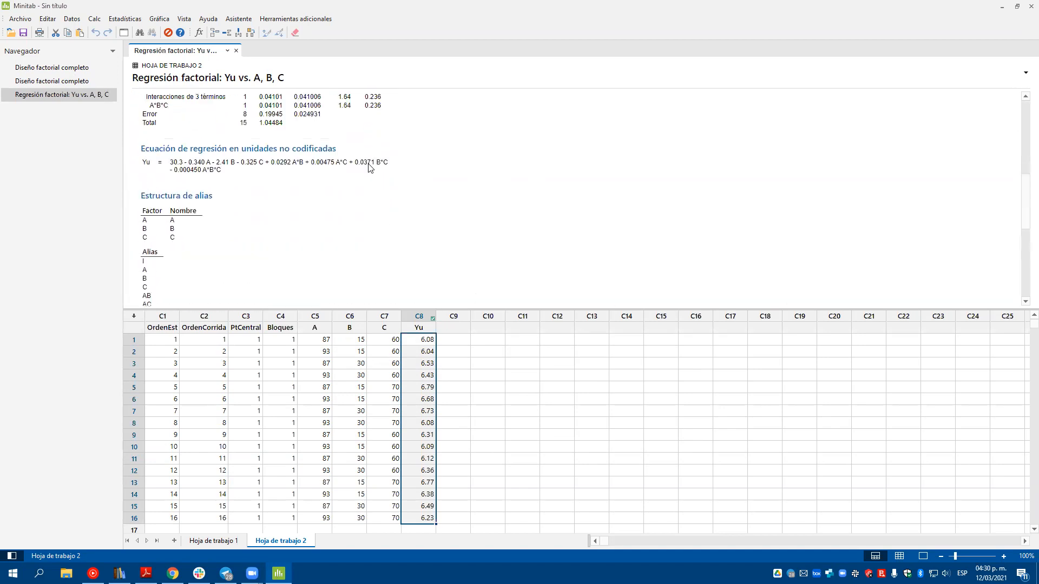
scroll(362, 175, down, 10)
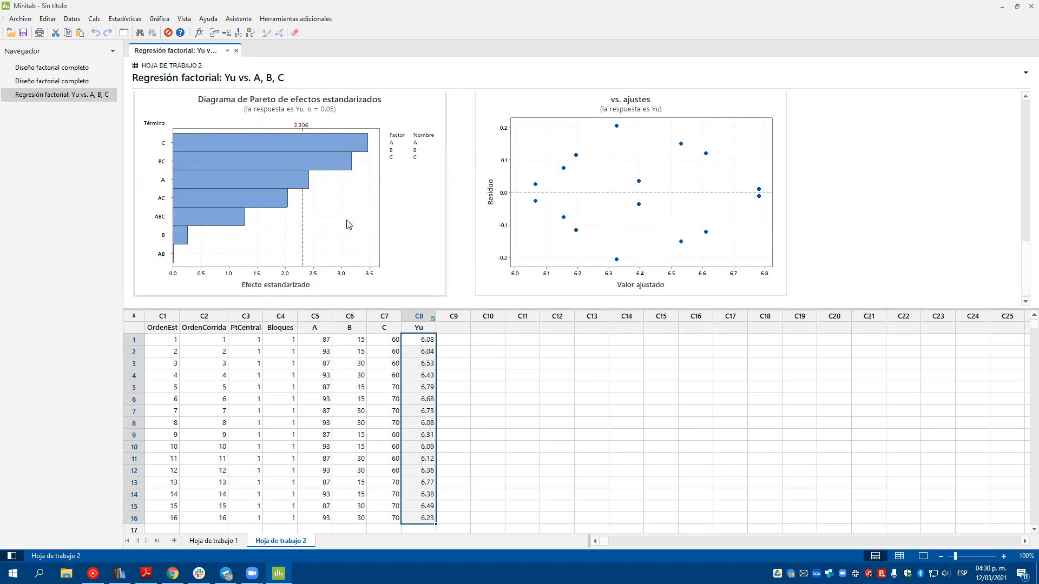
- Examine the Pareto chart of standardized effects together with the alias structure and the regression equation in uncoded units
scroll(369, 225, up, 1)
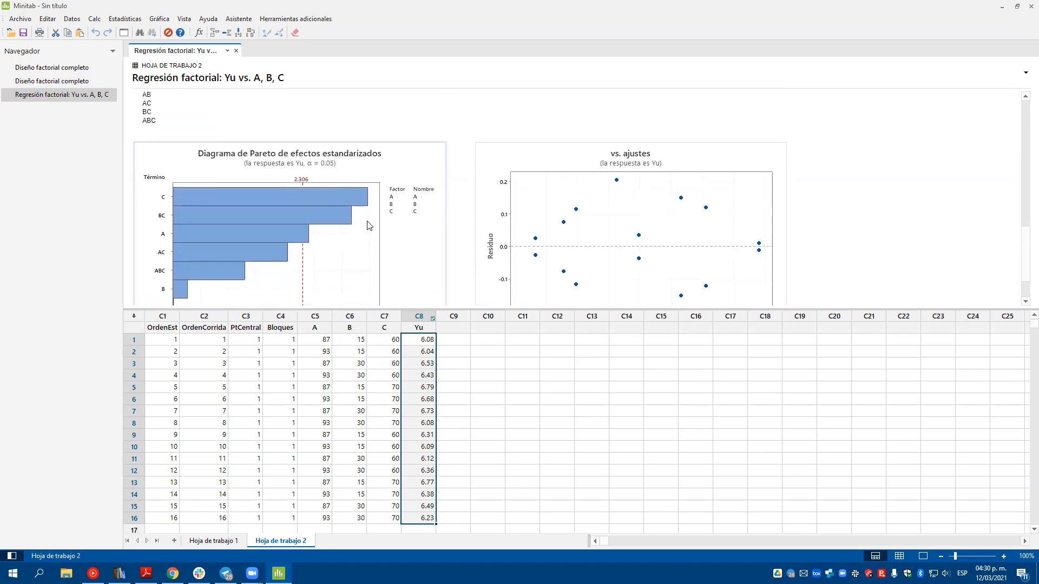
scroll(368, 225, down, 1)
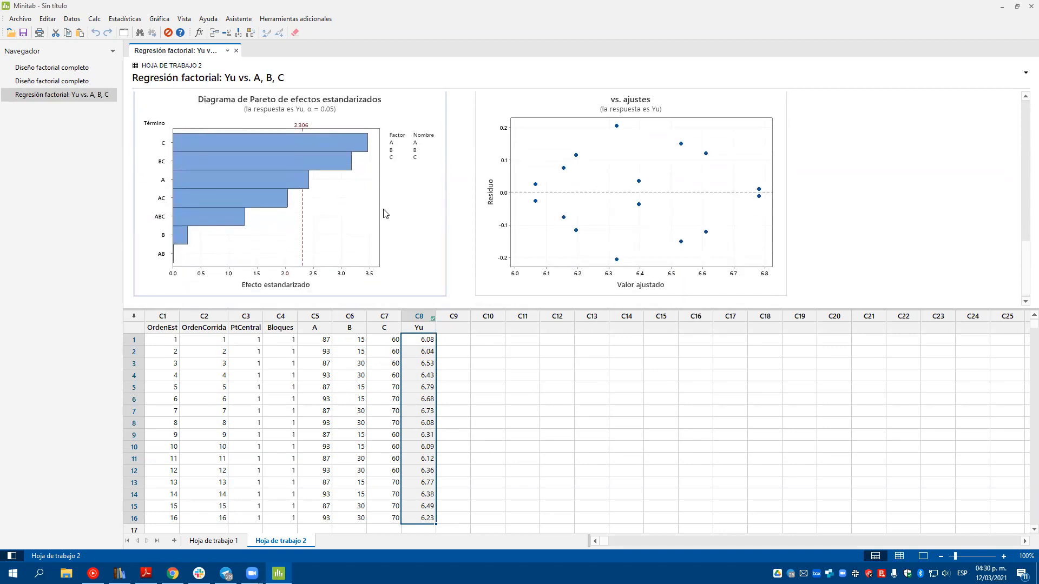
scroll(378, 232, up, 4)
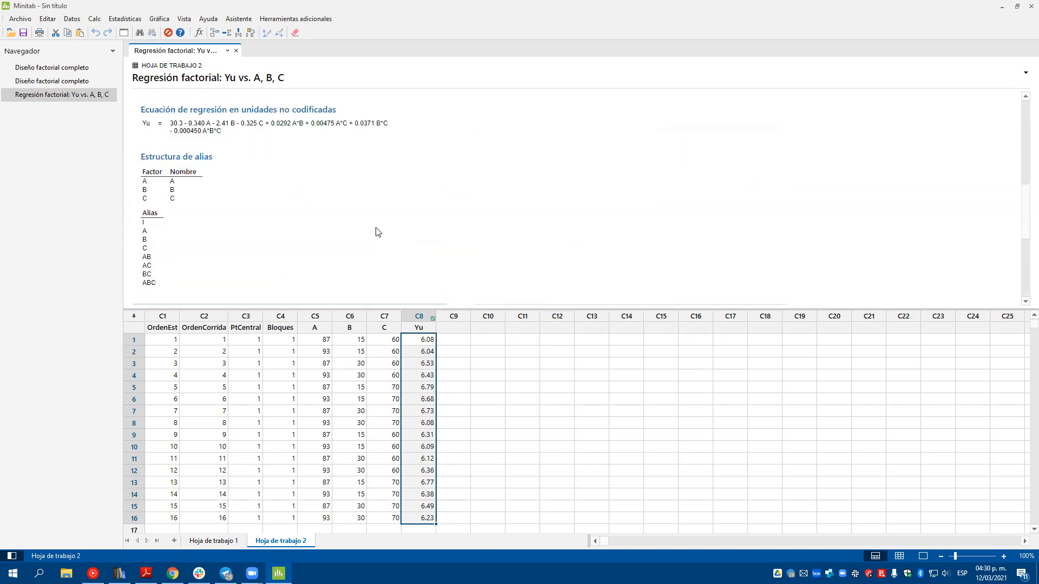
scroll(378, 232, down, 4)
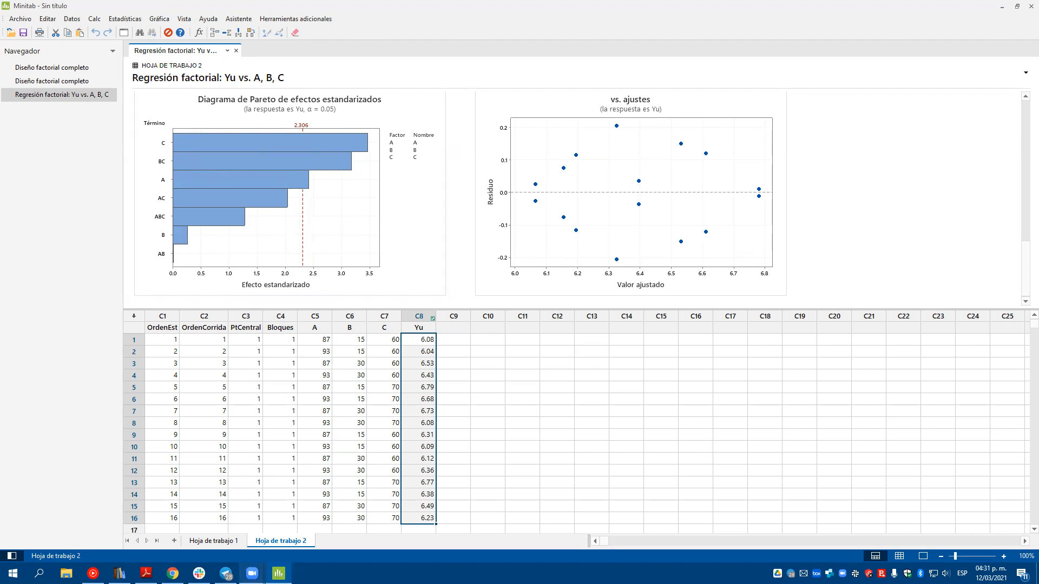
- Switch to Adobe Reader to review Example 2.29's factors and levels, compare them side by side with the Pareto chart, and restore the full-size Minitab window
click(146, 574)
scroll(696, 320, up, 10)
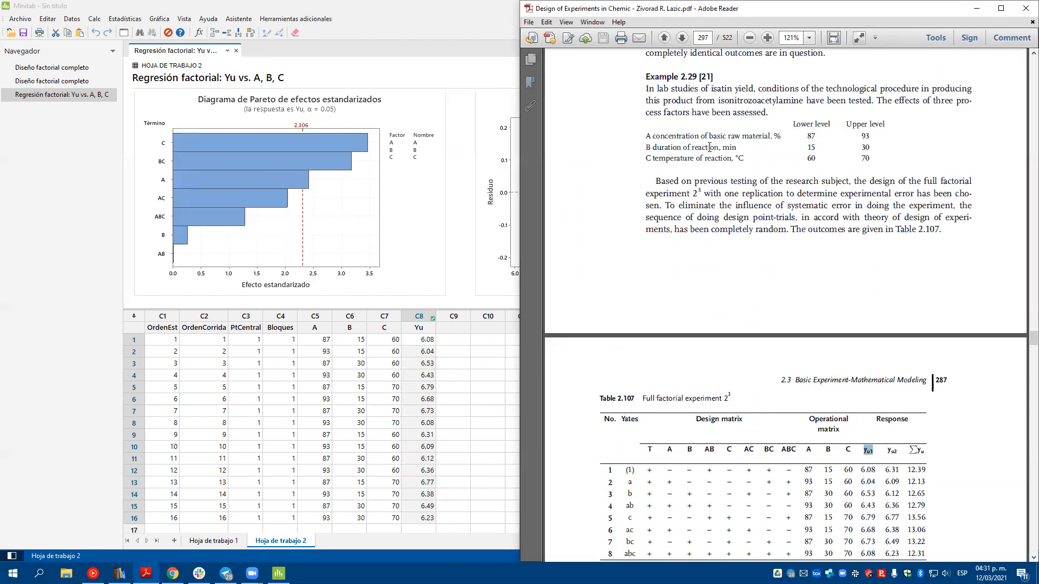
click(977, 8)
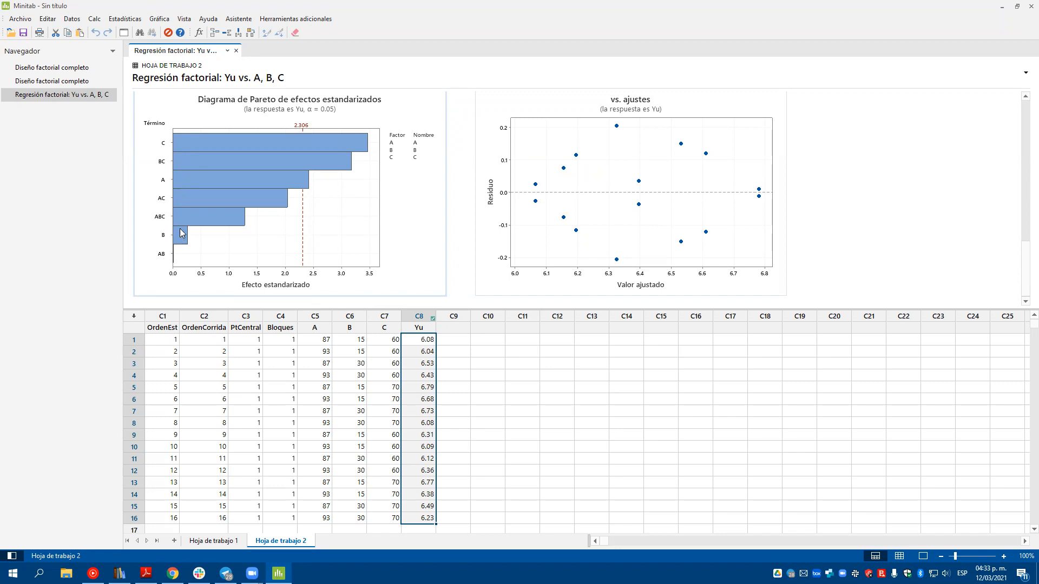
key(super+Left)
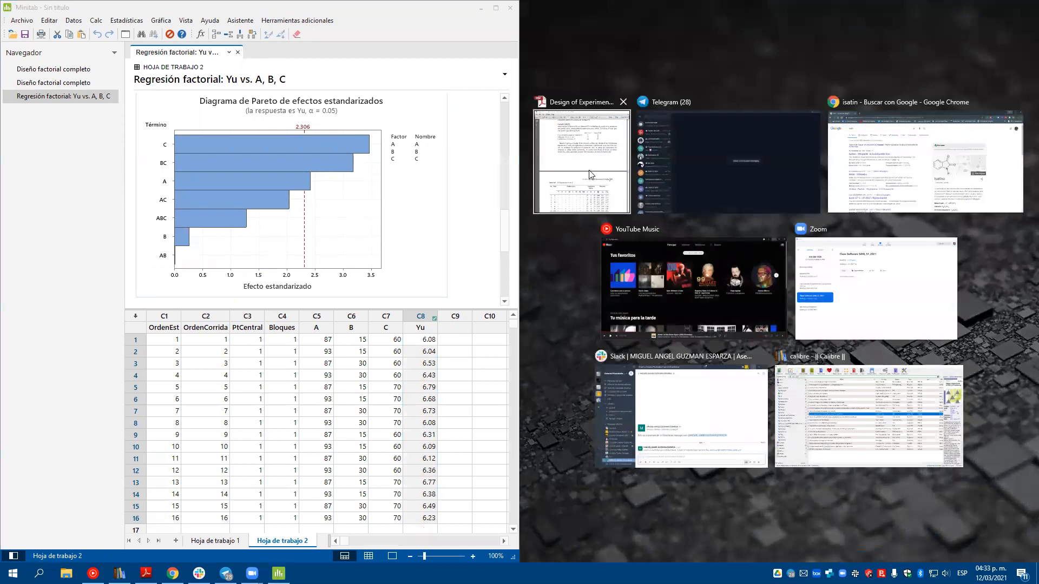
click(590, 174)
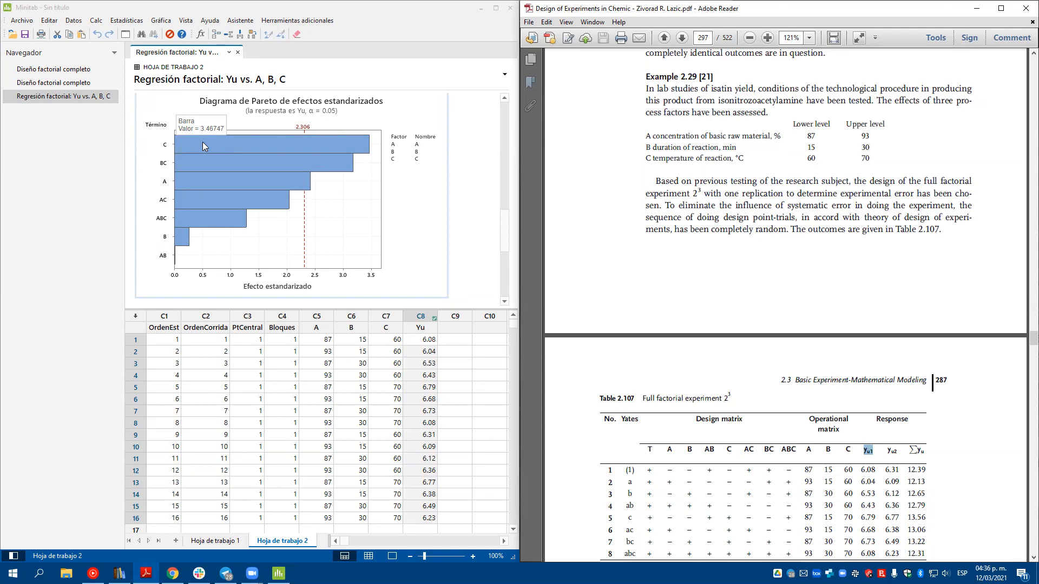
click(496, 8)
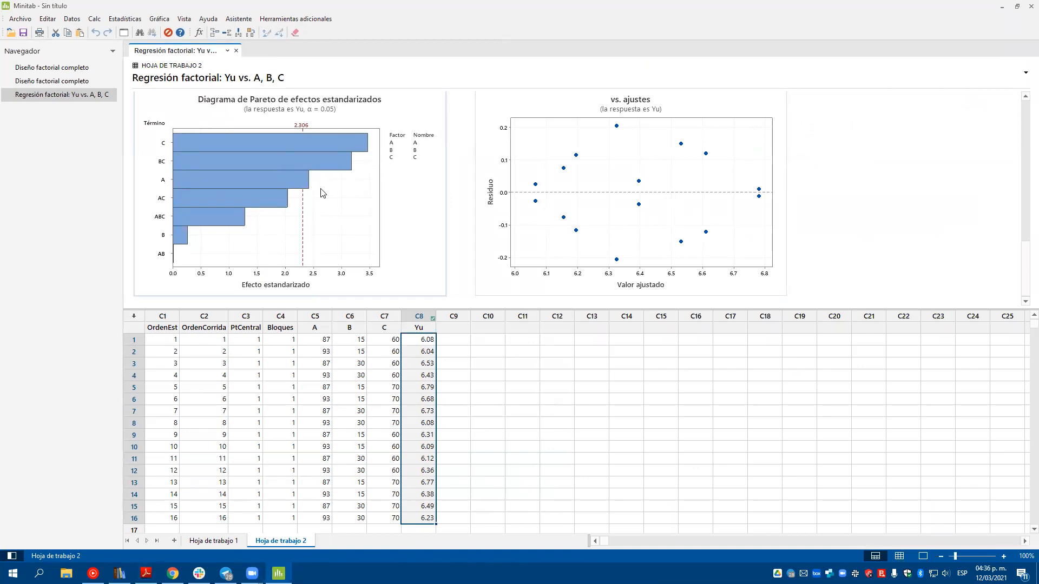
- Review the analysis of variance table and the uncoded regression equation in the factorial regression output
scroll(376, 240, up, 5)
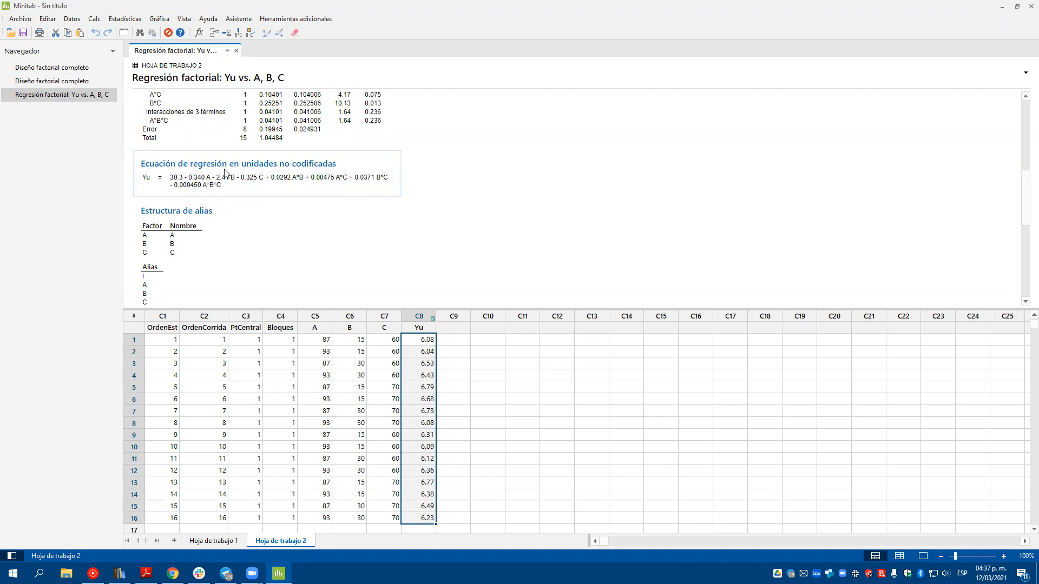
scroll(281, 224, up, 2)
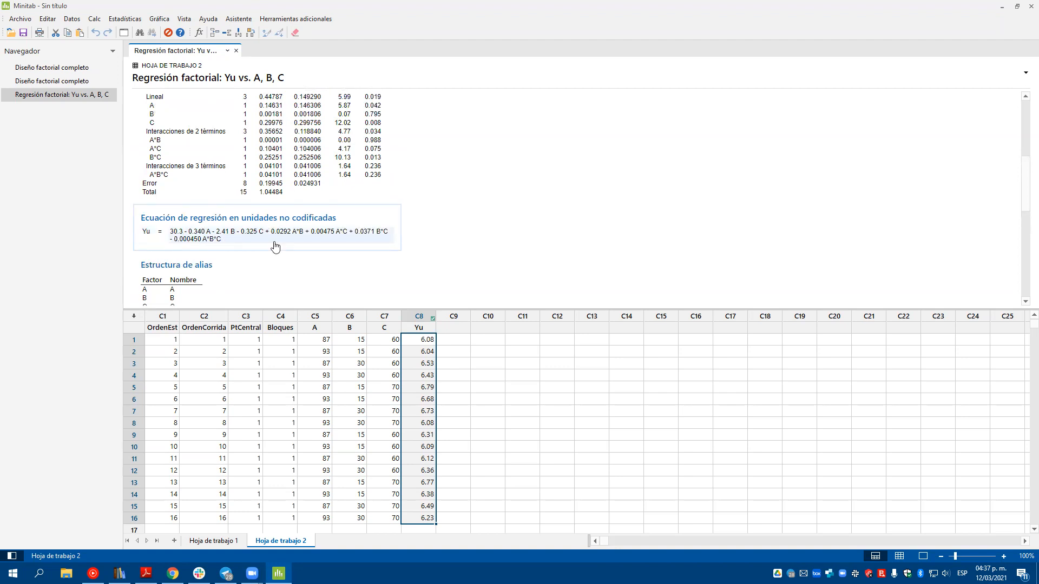
scroll(275, 243, up, 6)
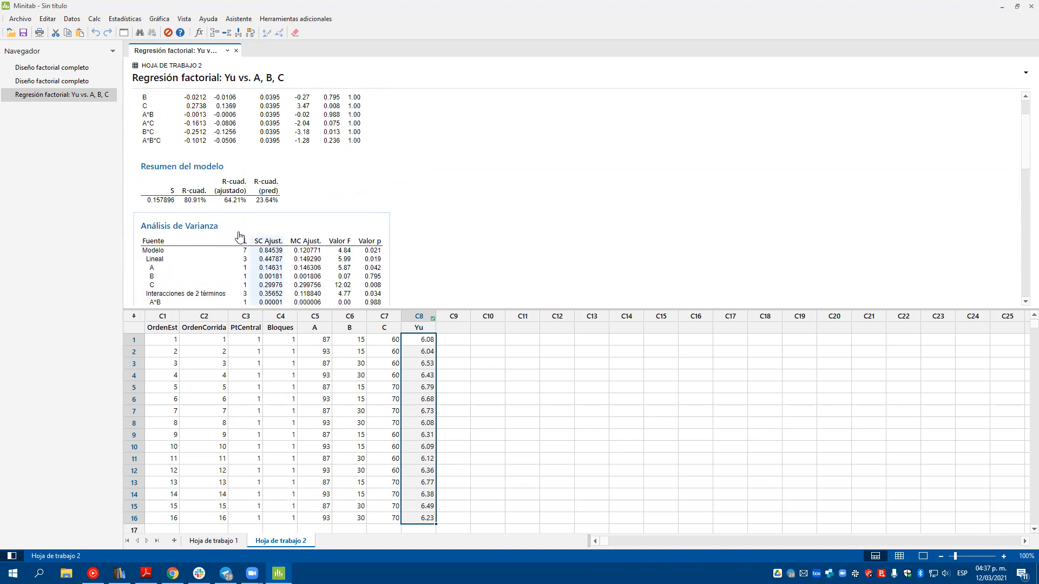
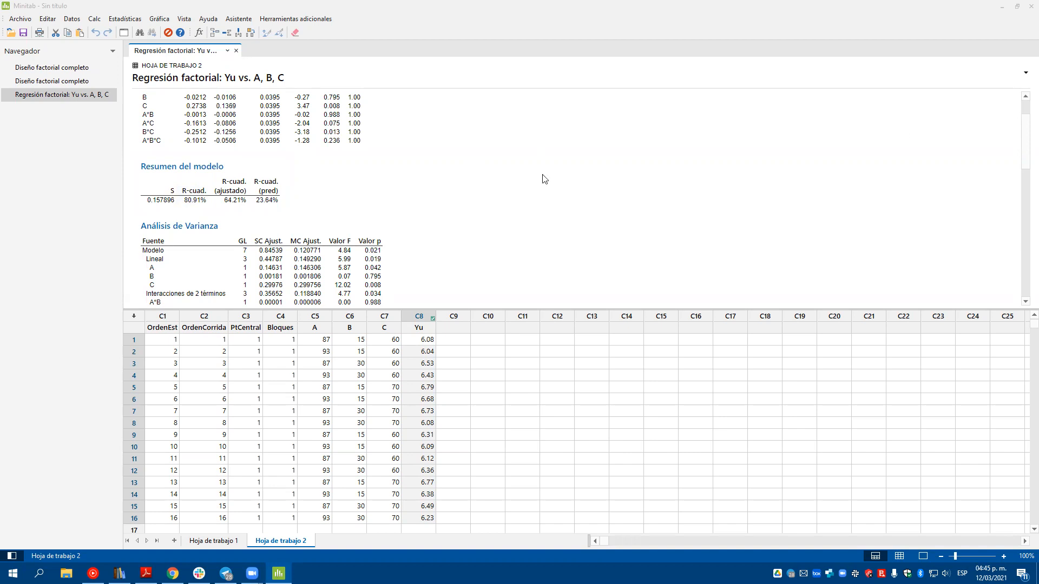
scroll(420, 231, down, 2)
scroll(421, 232, down, 5)
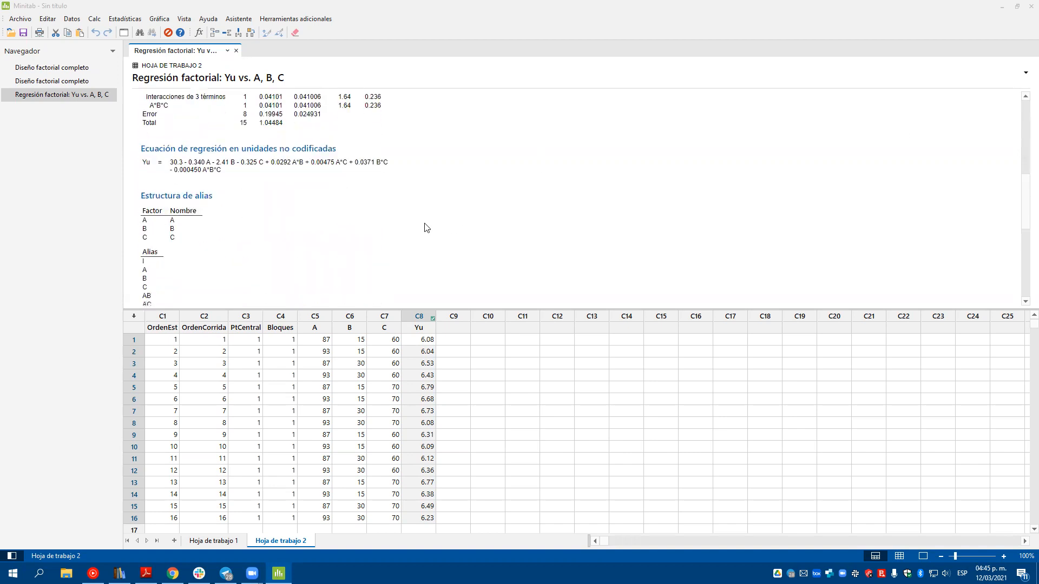
scroll(417, 226, up, 3)
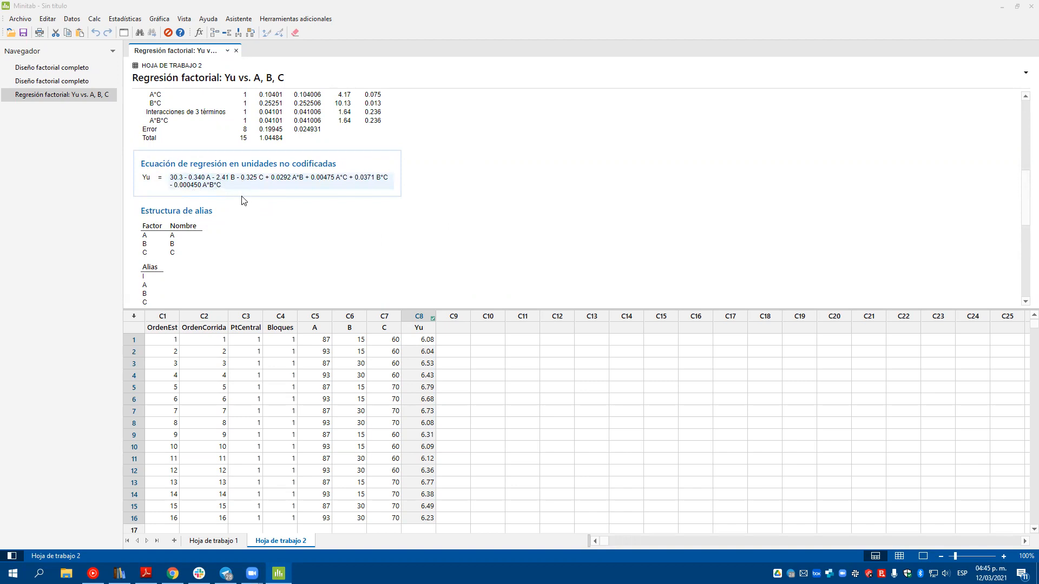
- Relate the first run's A, B and C levels to the regression equation and check the model's R-squared values
click(316, 340)
click(357, 341)
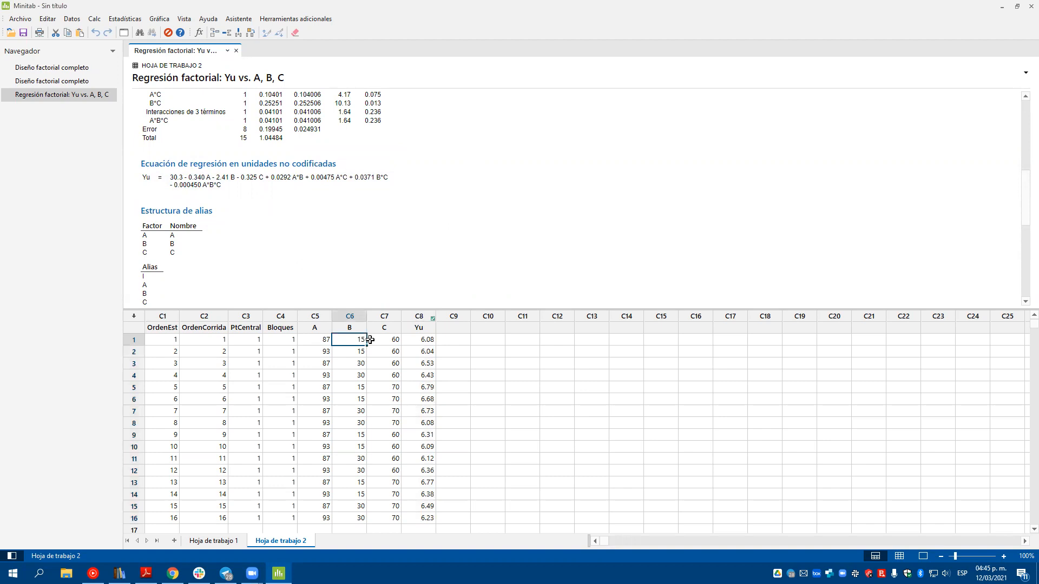
click(390, 340)
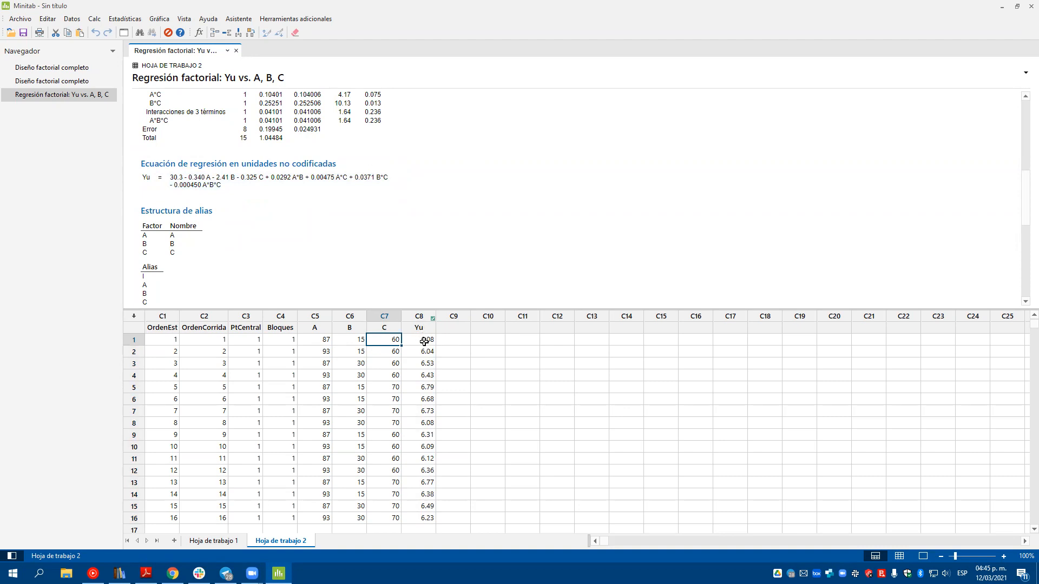
scroll(220, 210, up, 2)
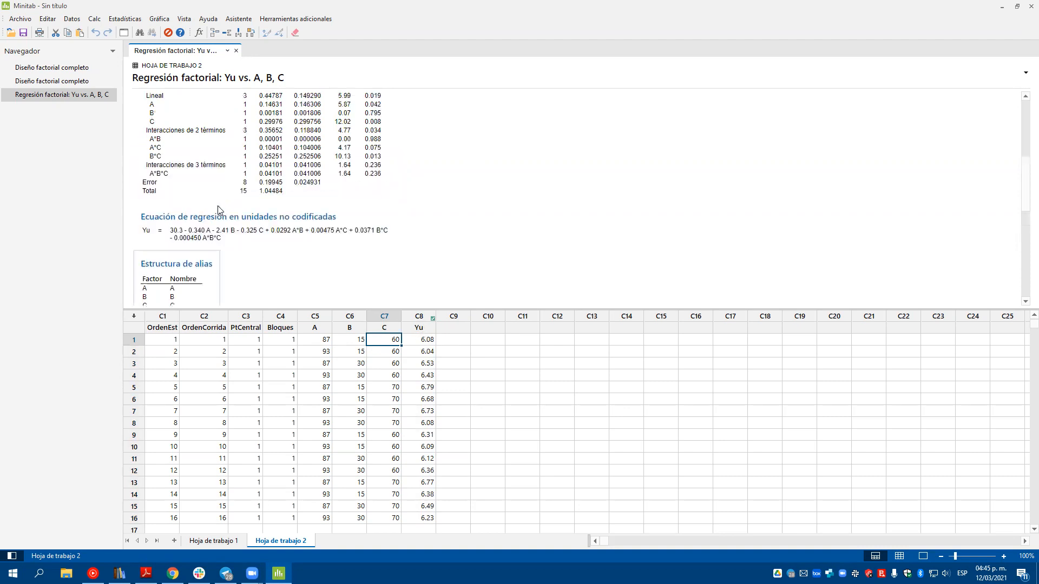
scroll(219, 210, up, 4)
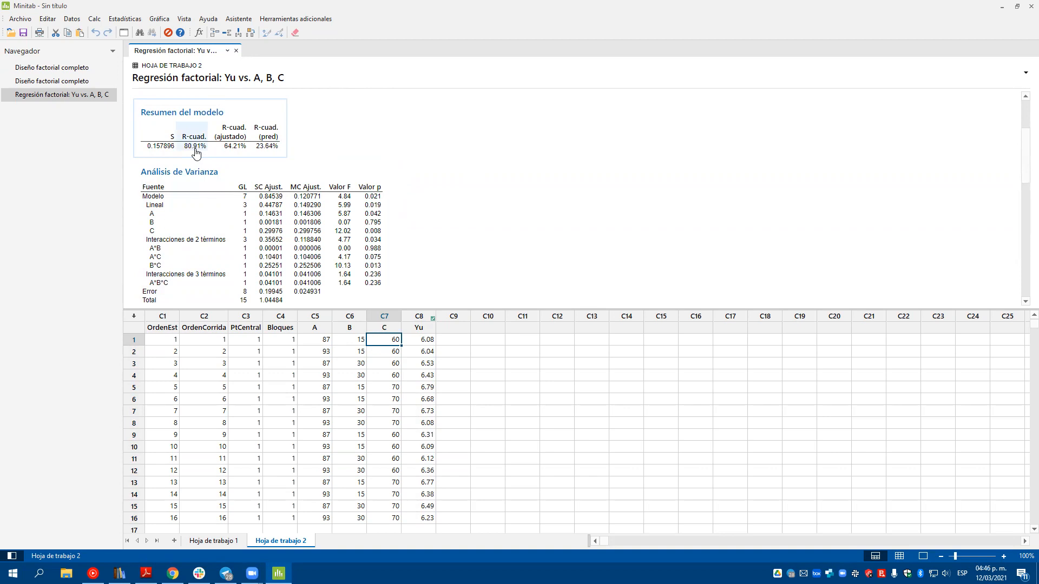
scroll(195, 153, down, 6)
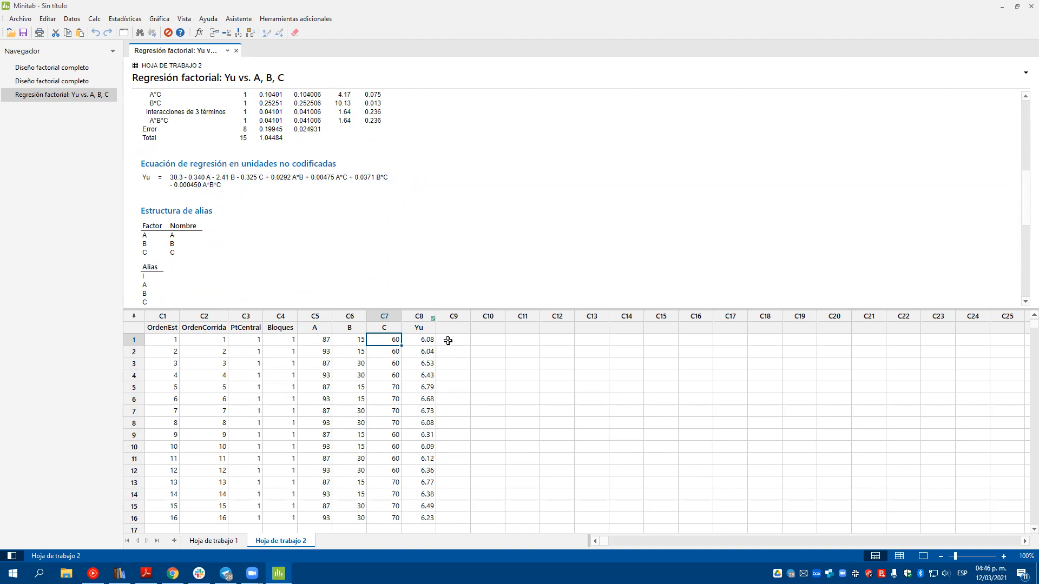
click(448, 341)
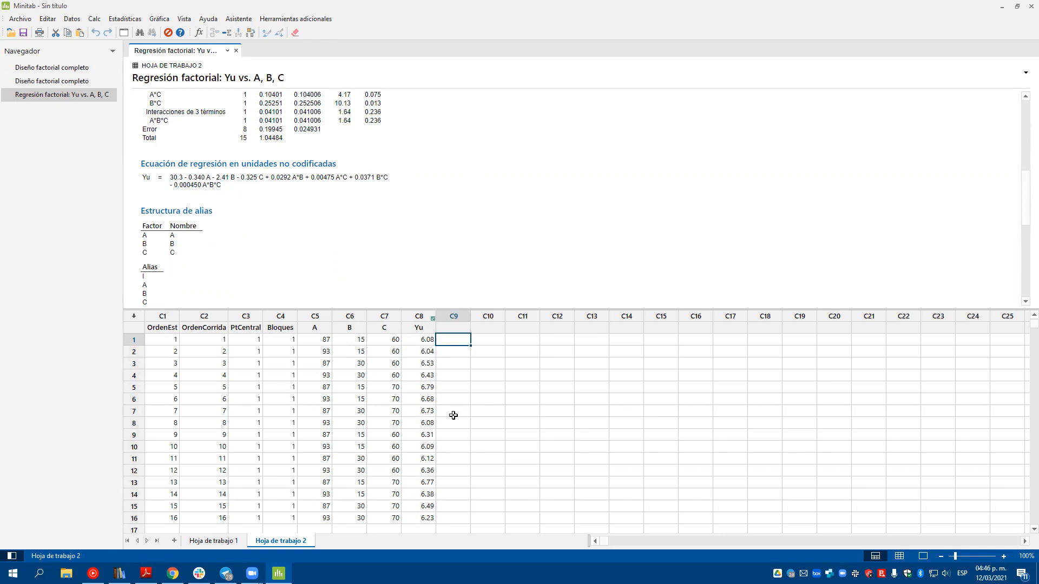
- Go back over the model summary, analysis of variance, alias structure and coded coefficients of the Yu regression
scroll(430, 273, up, 5)
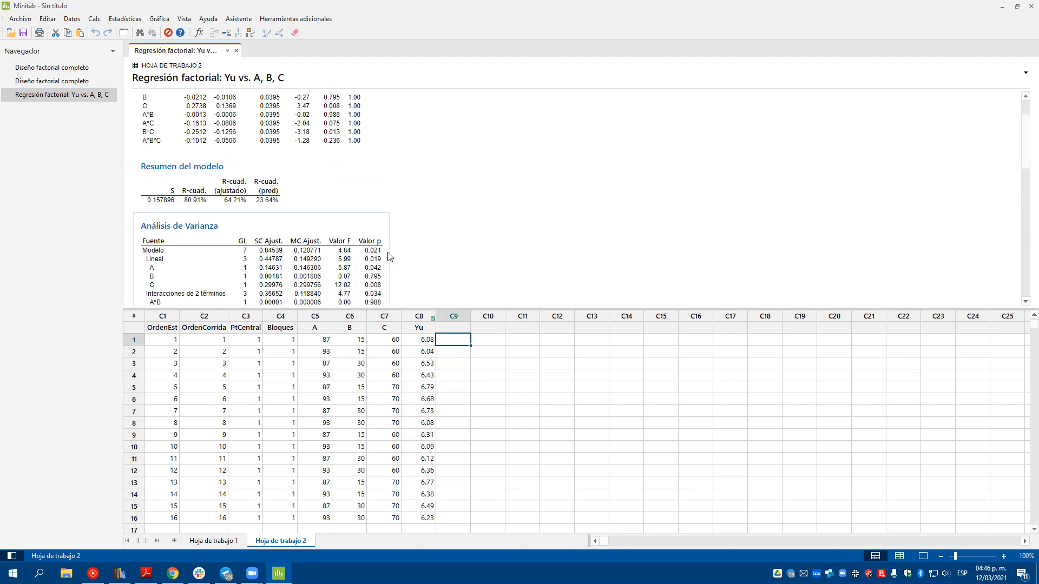
scroll(326, 166, up, 2)
scroll(326, 166, down, 5)
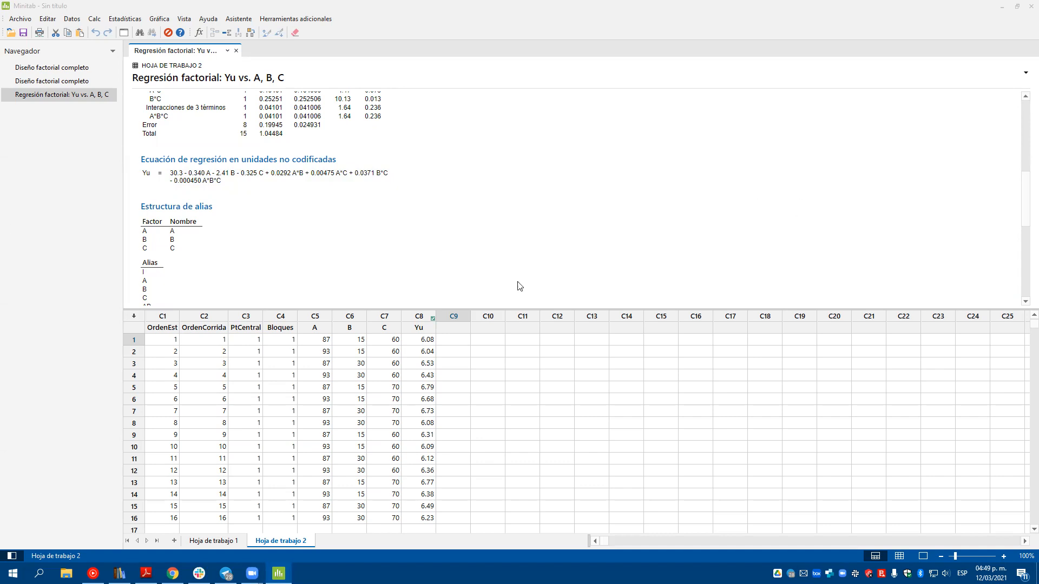
scroll(406, 220, down, 2)
scroll(406, 221, down, 6)
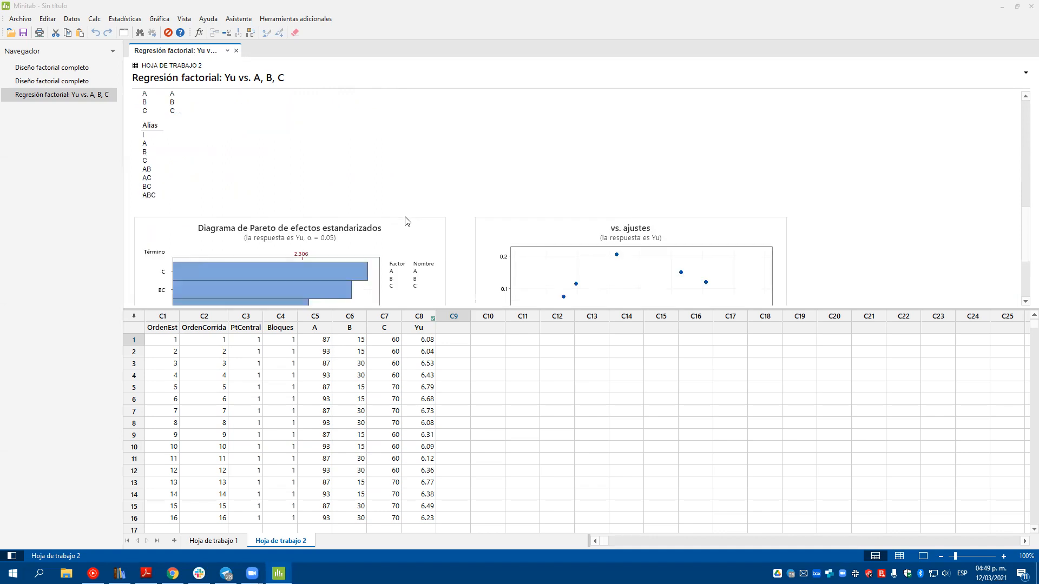
scroll(404, 227, up, 15)
scroll(401, 236, up, 2)
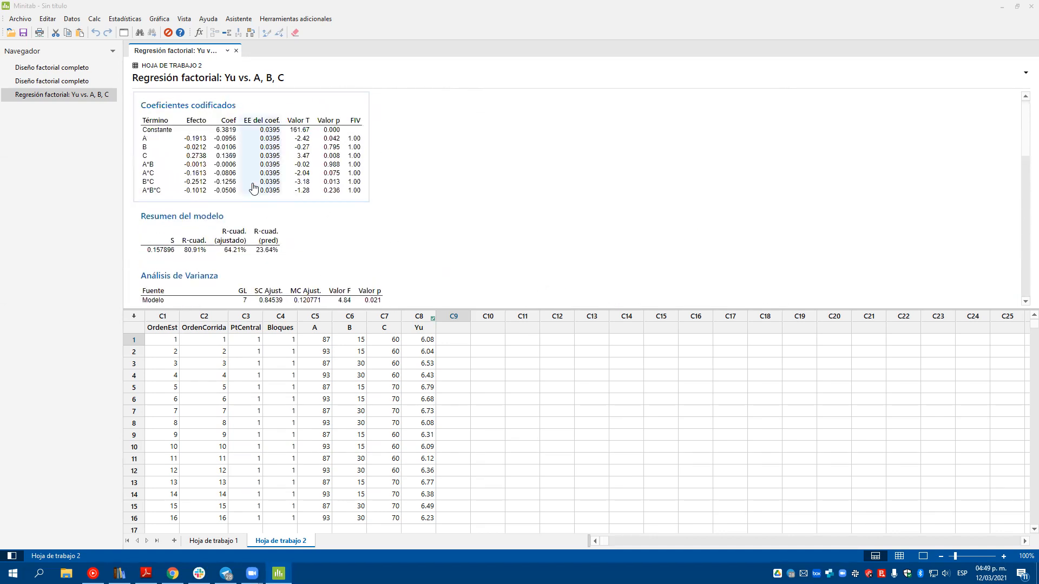
- Create factorial plots of main effects and interactions for response Yu, including factors A, B and C and only the model terms
click(124, 20)
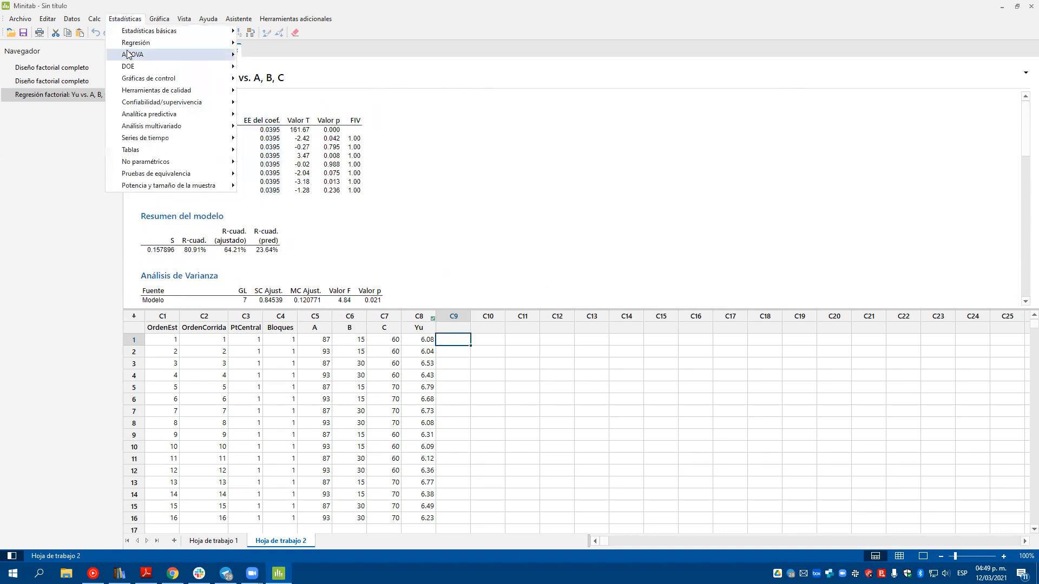
mouse_move(130, 66)
mouse_move(292, 78)
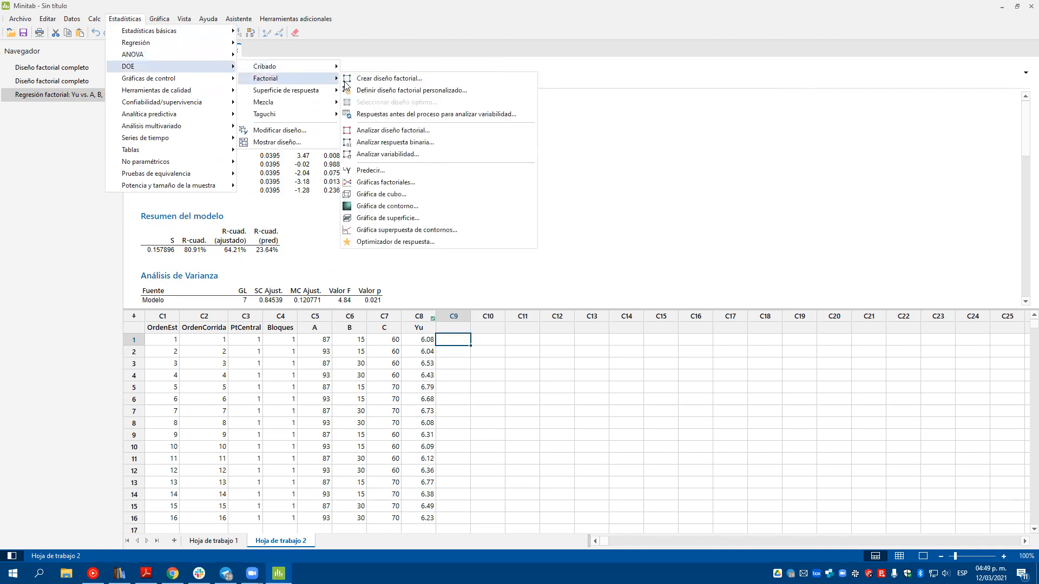
click(408, 185)
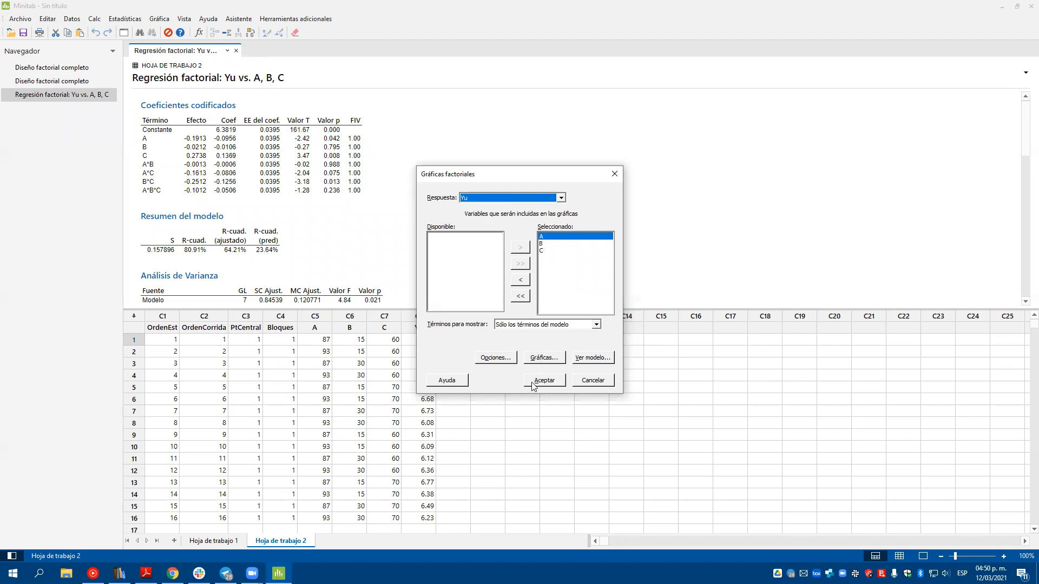
click(544, 357)
click(544, 320)
click(544, 381)
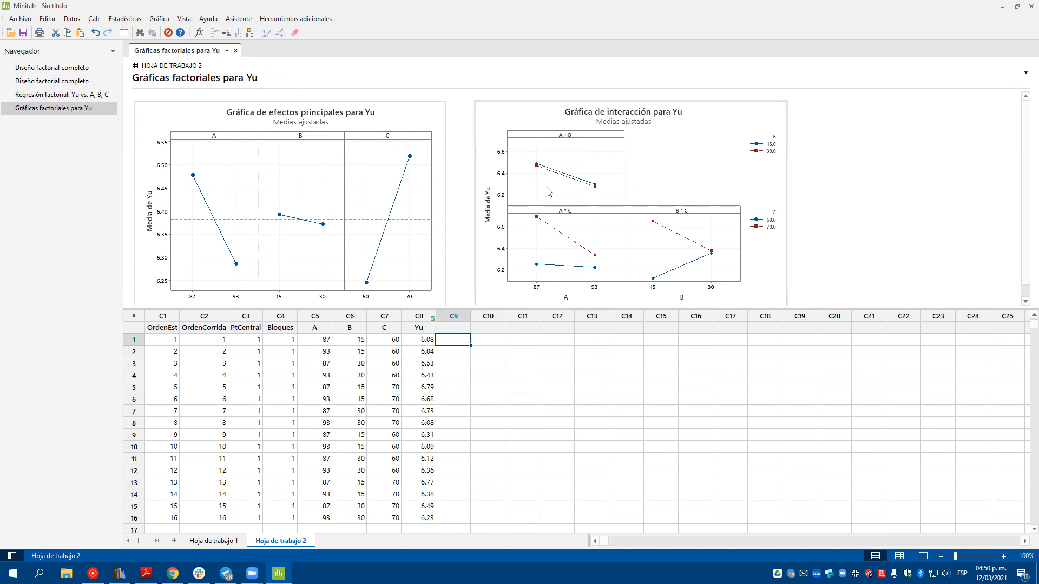
- Review the factorial plot settings for Yu with factors A, B and C selected and only model terms shown, and close them
click(72, 19)
mouse_move(106, 23)
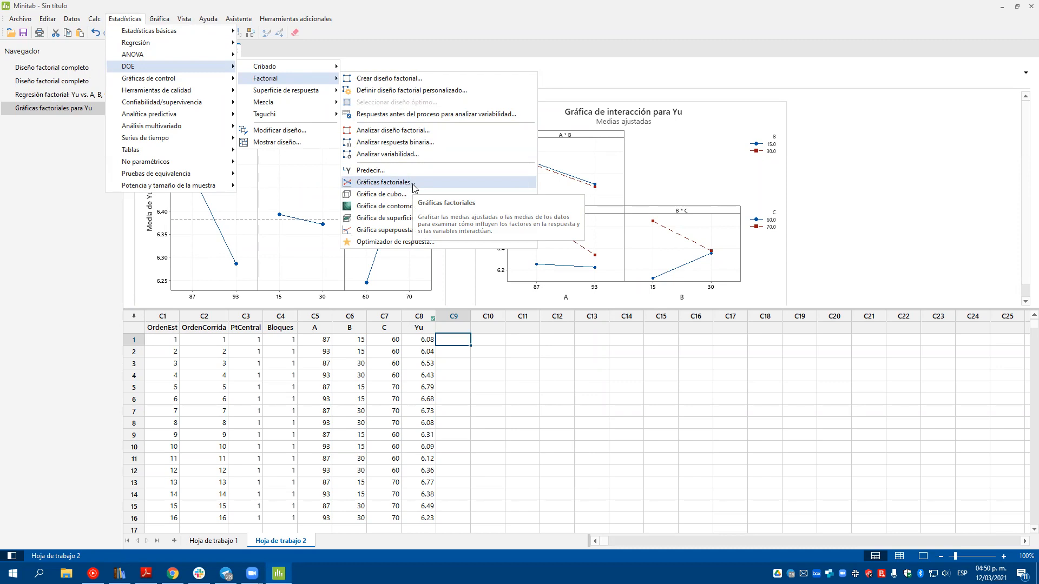
click(413, 188)
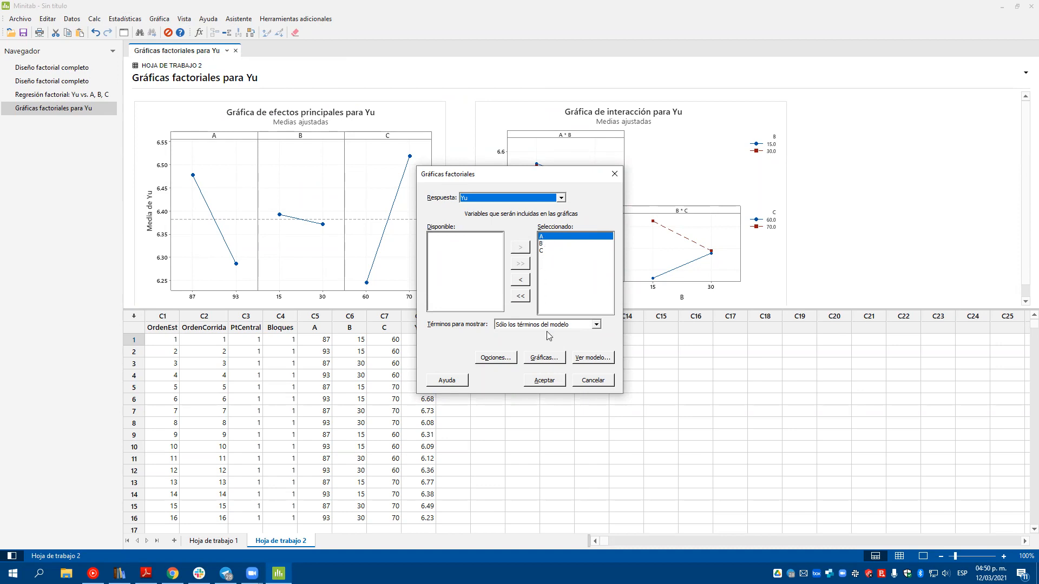
click(544, 381)
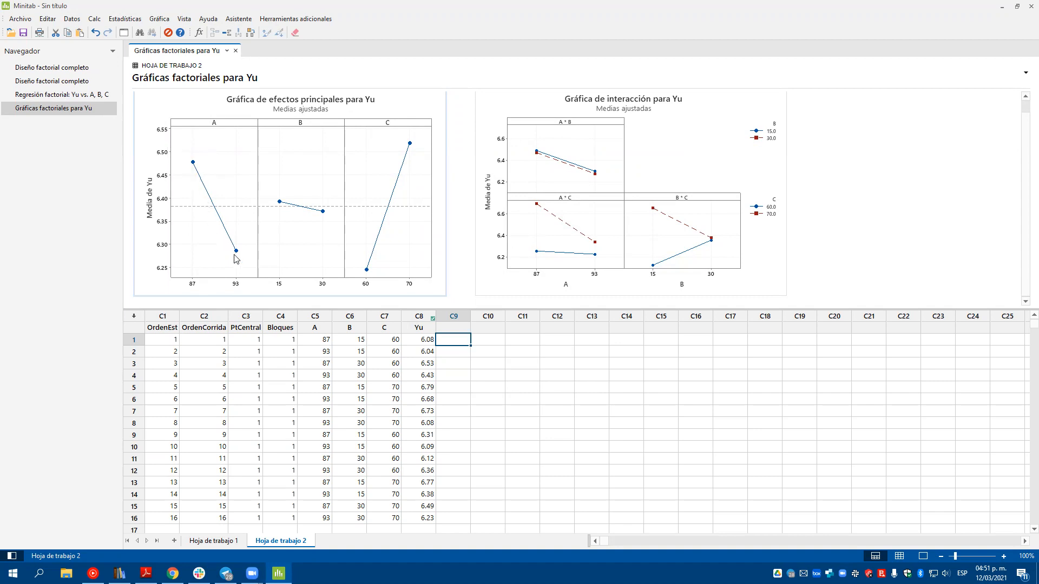
- Examine the main effects plot for Yu and compare it with the factorial regression's coded coefficients and Pareto chart
mouse_move(322, 215)
scroll(354, 210, up, 1)
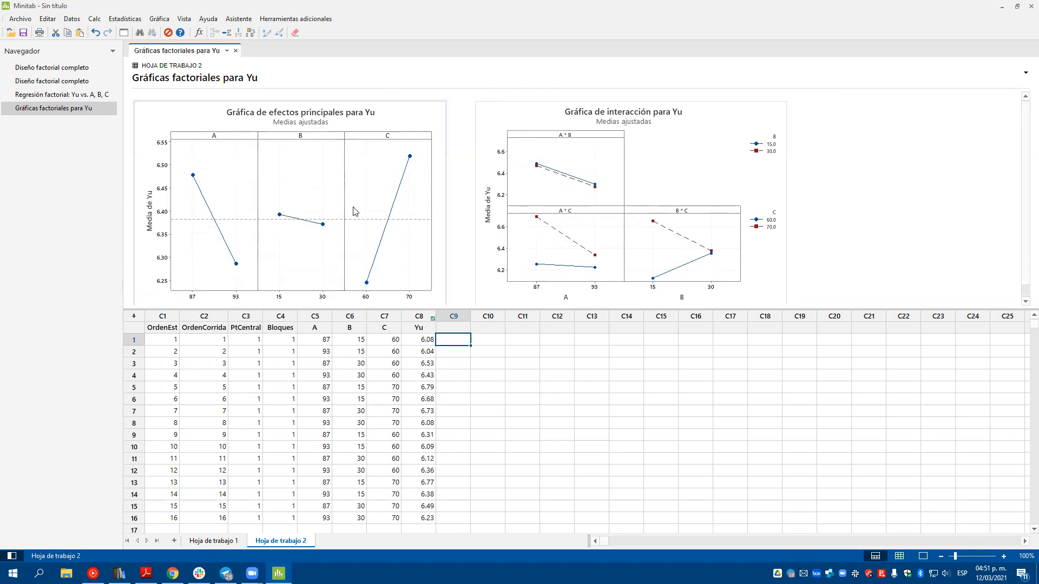
click(66, 96)
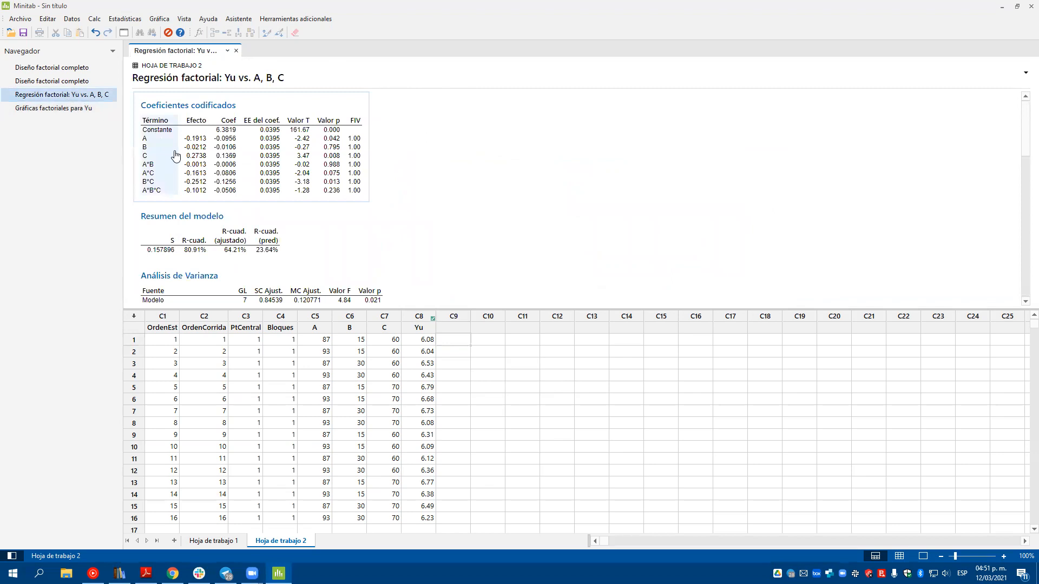
scroll(176, 156, down, 10)
scroll(225, 161, up, 2)
scroll(229, 214, down, 4)
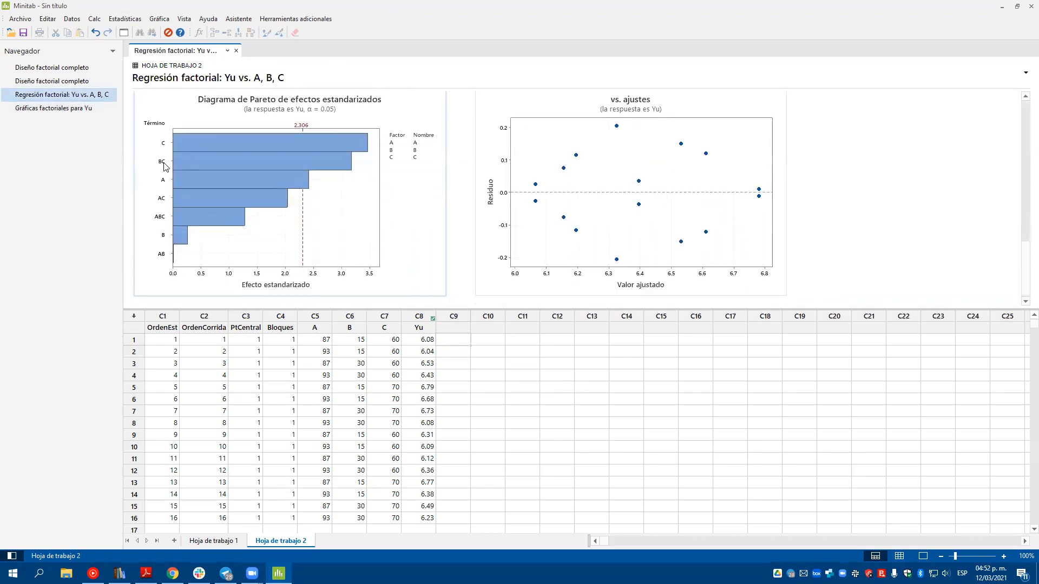
- Examine the interaction plots for Yu, comparing the A*C and B*C panels with the factor levels in Example 2.29
click(73, 113)
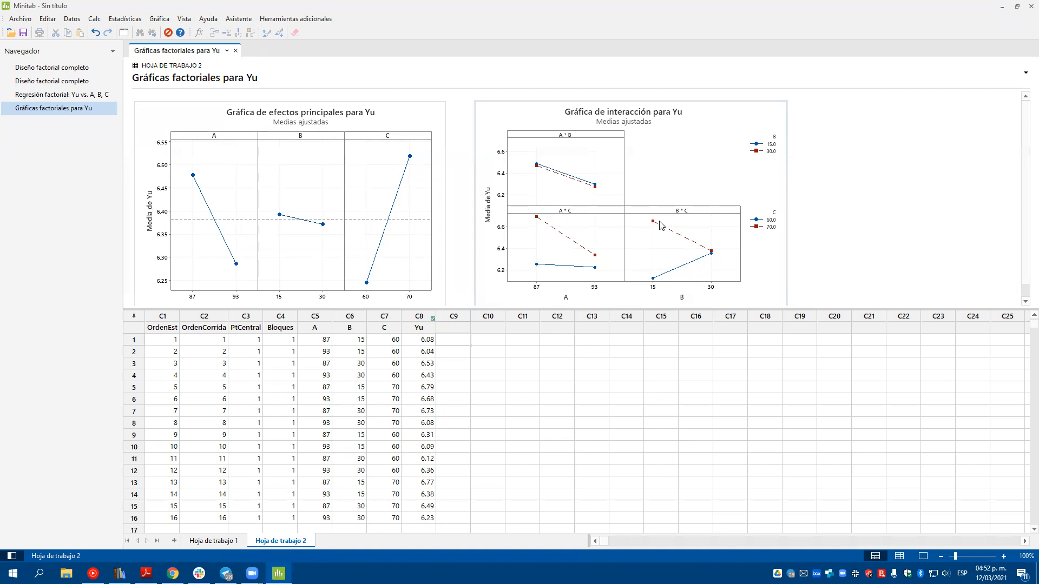
click(1017, 6)
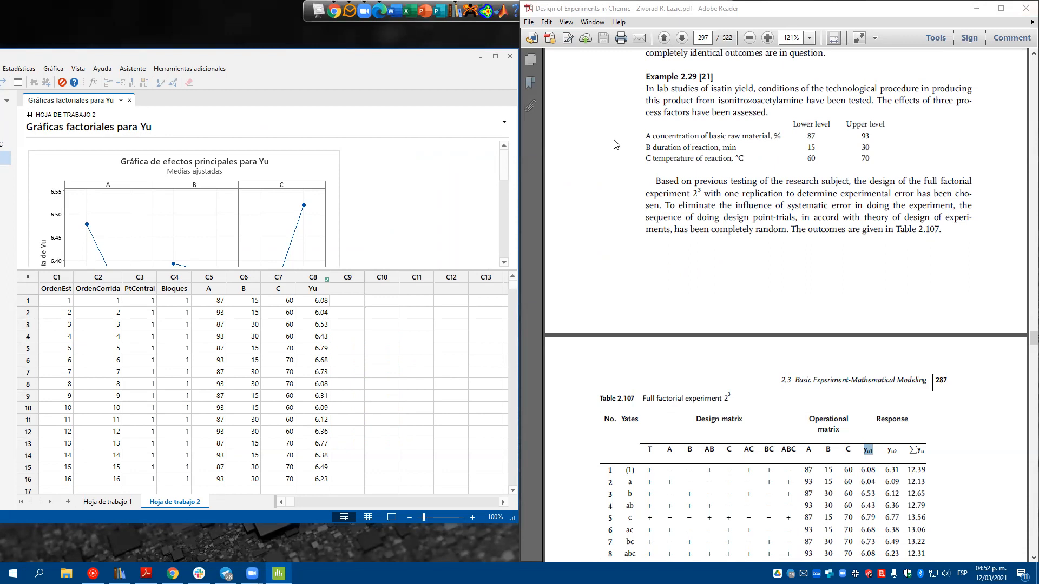
scroll(415, 203, down, 5)
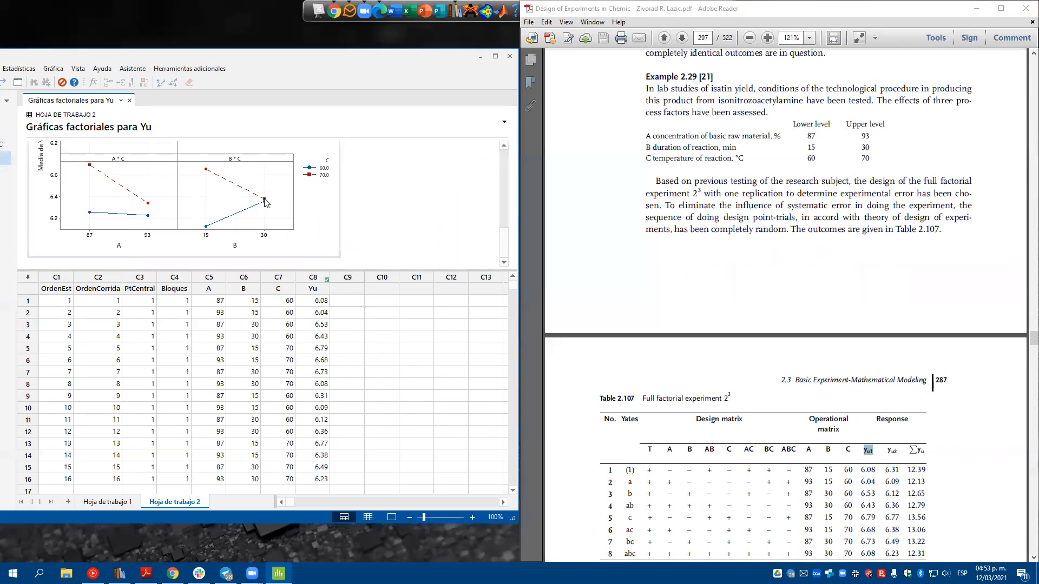
mouse_move(263, 204)
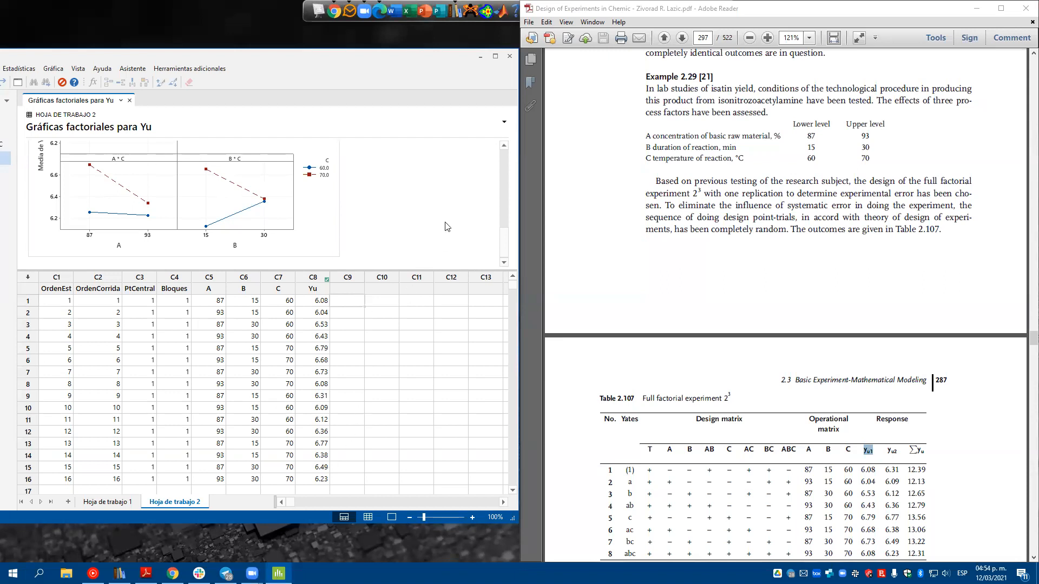
drag(504, 228, 512, 167)
scroll(441, 192, down, 3)
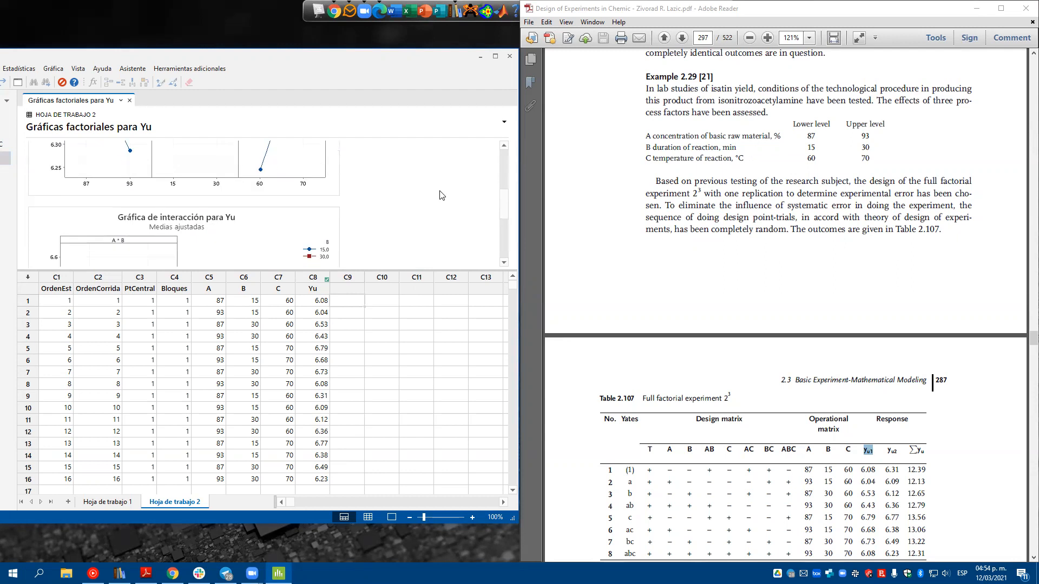
click(495, 57)
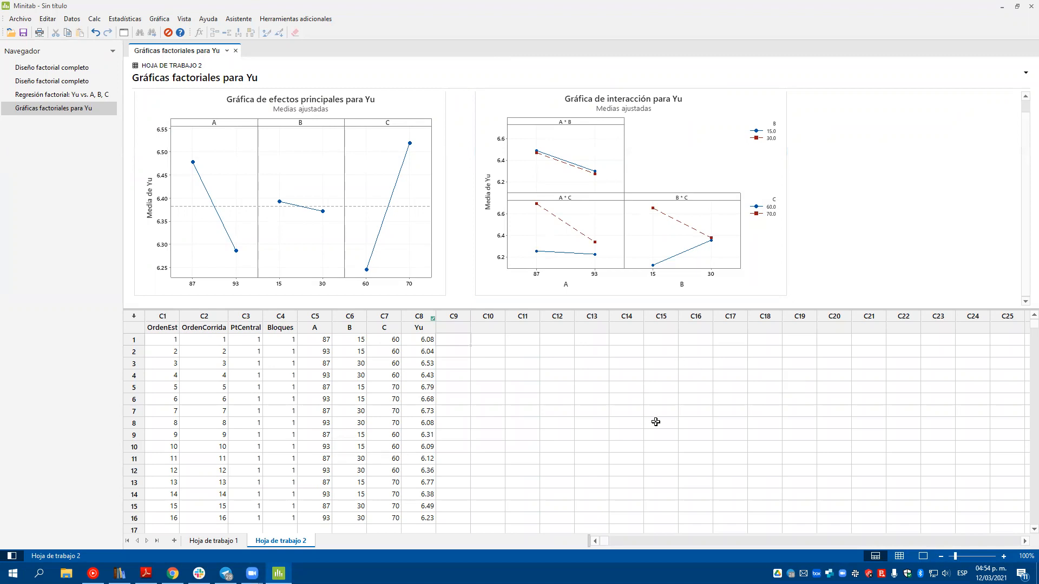
scroll(439, 187, up, 1)
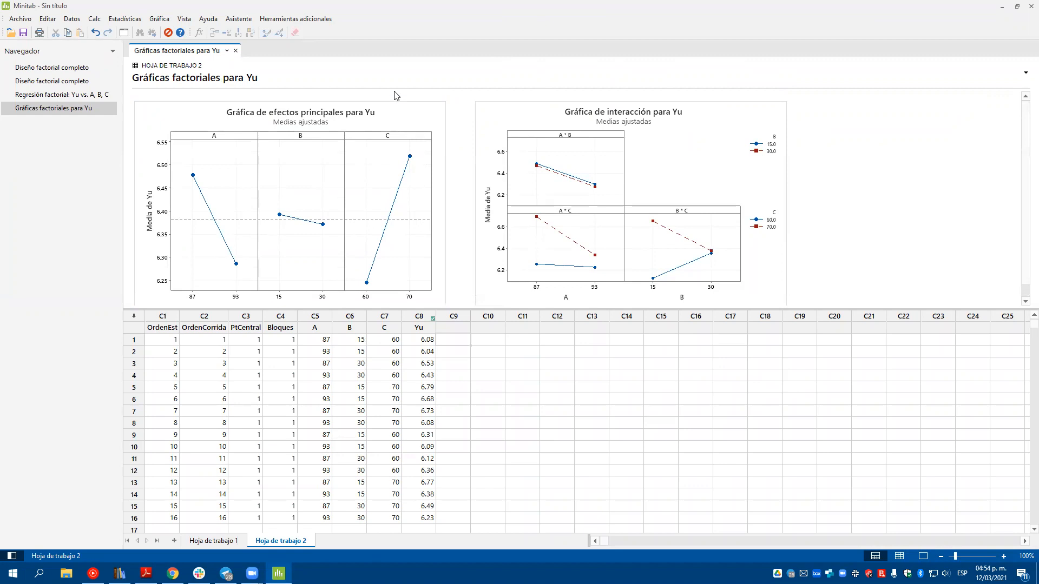
- Switch to Word, create a blank document, enable its disabled macro content and move its window aside to expose the Minitab plots
mouse_move(393, 5)
click(392, 30)
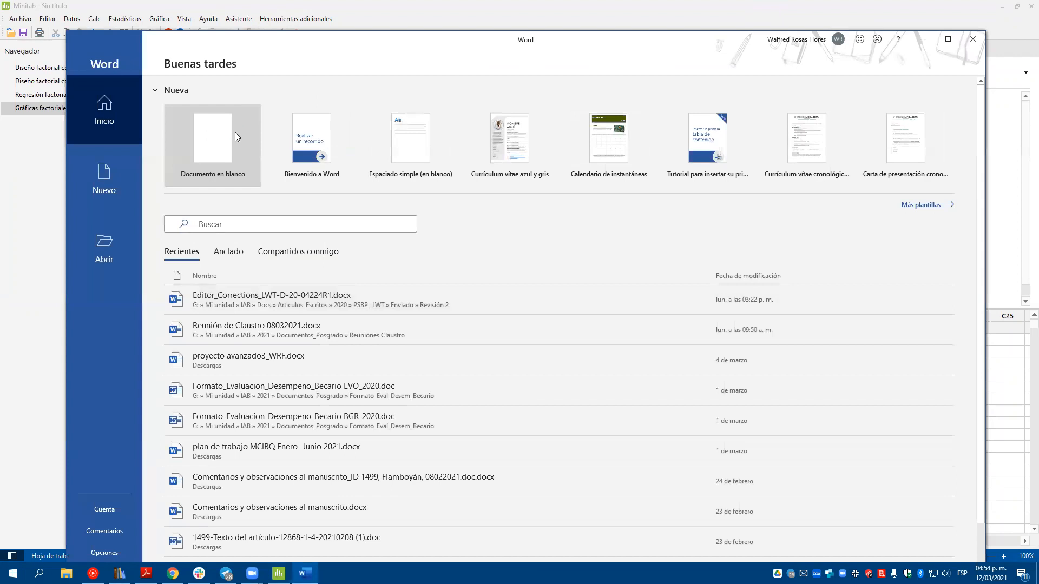
click(235, 134)
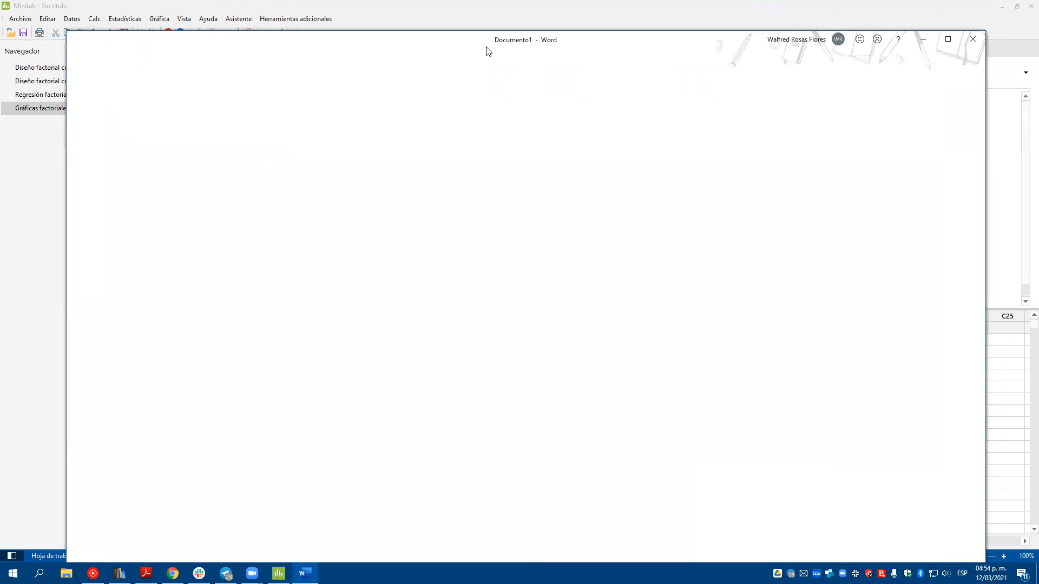
click(333, 129)
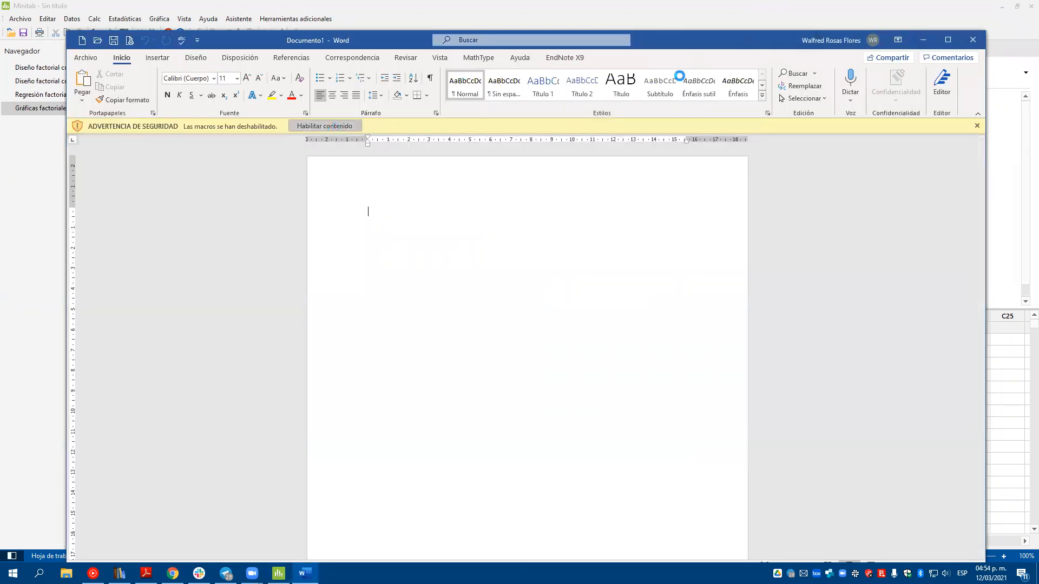
drag(697, 38, 818, 20)
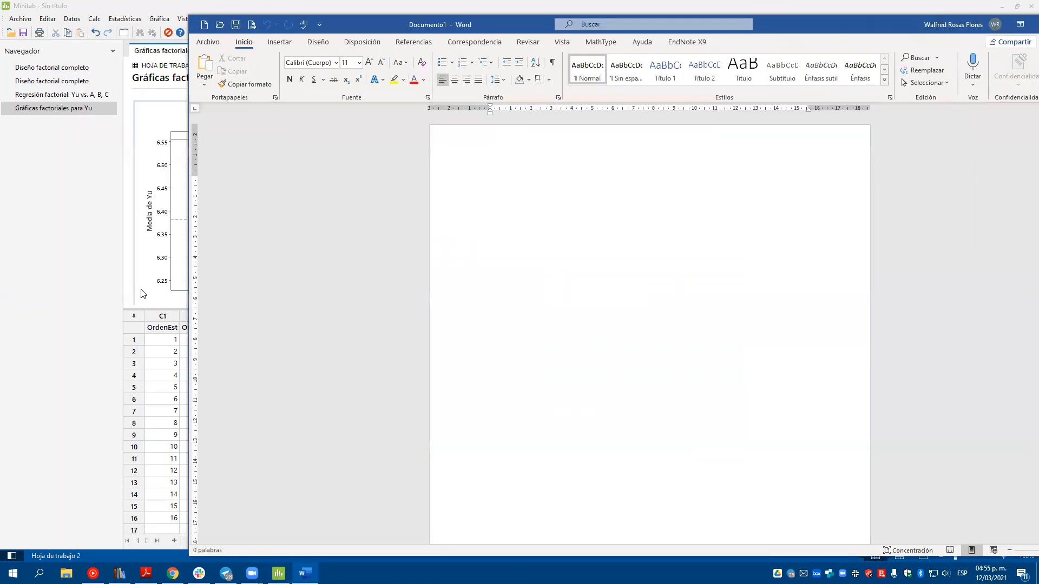
- Send the main effects plot for Yu from Minitab to the blank Word document, and minimize Word
click(125, 270)
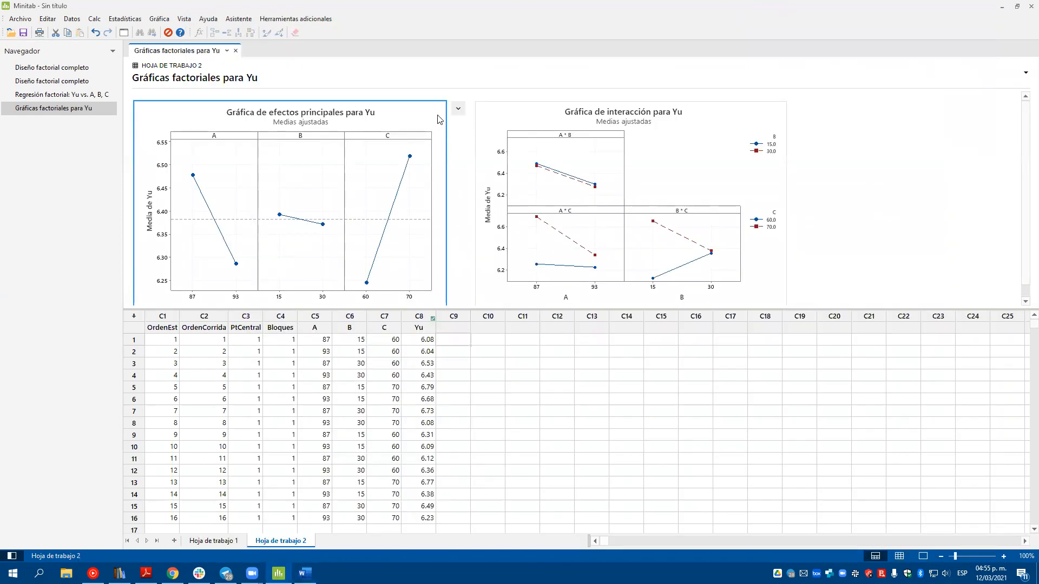
click(458, 108)
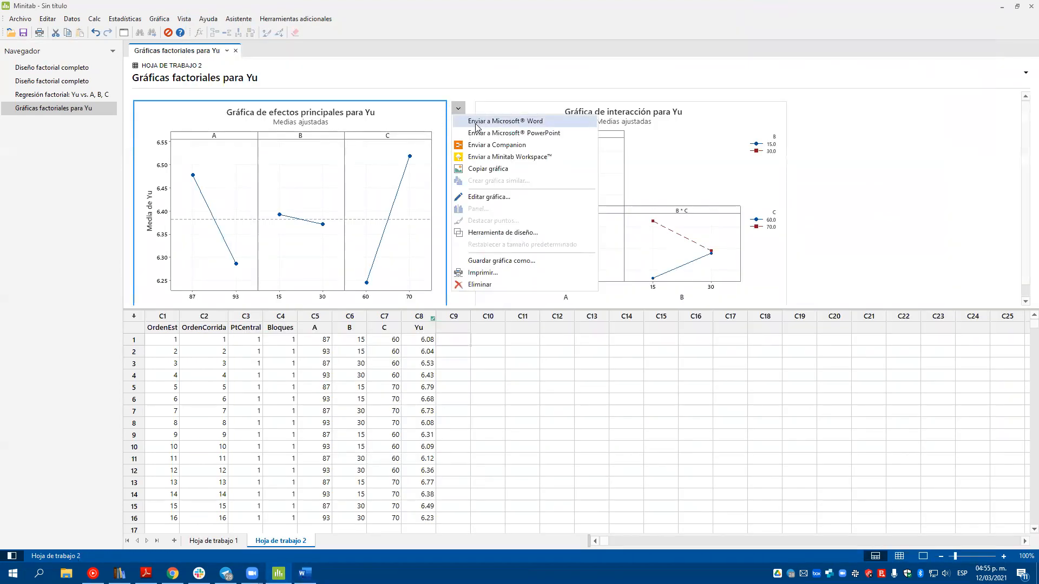
click(477, 121)
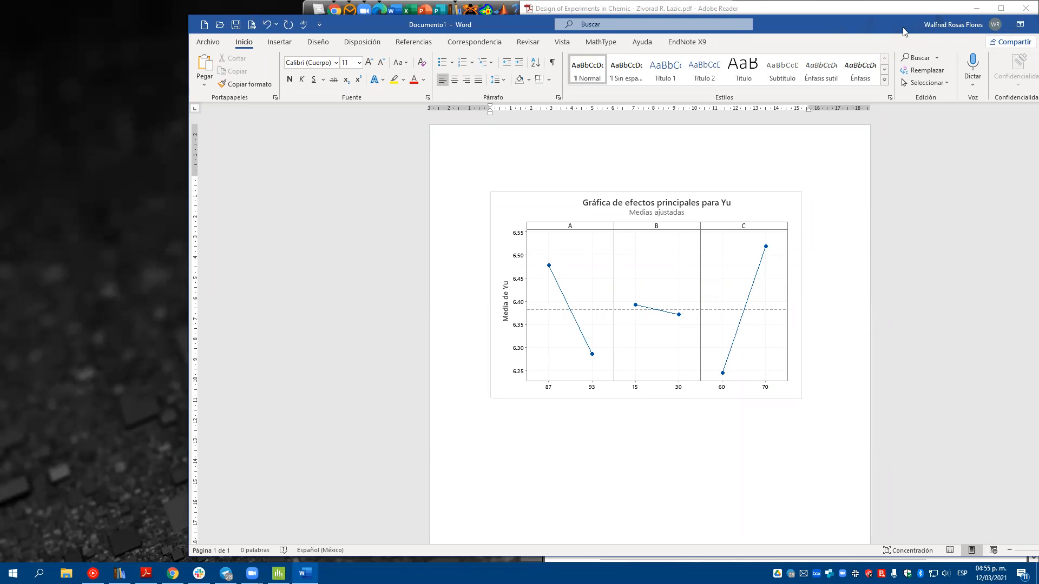
drag(904, 29, 792, 30)
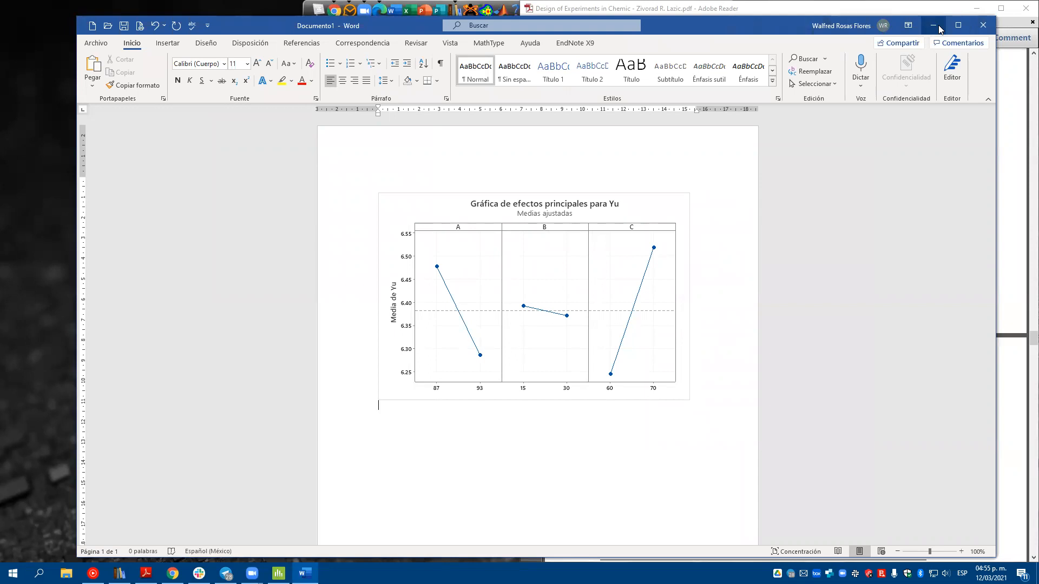
click(934, 25)
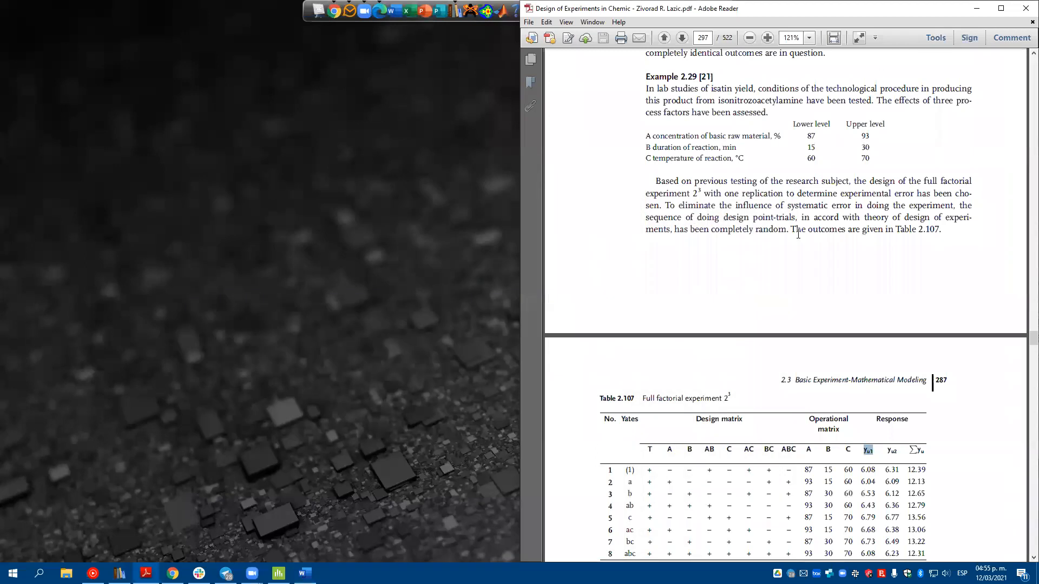
- Switch back to Minitab and examine the Yu regression's uncoded equation, analysis of variance, model summary and coded coefficients
click(279, 573)
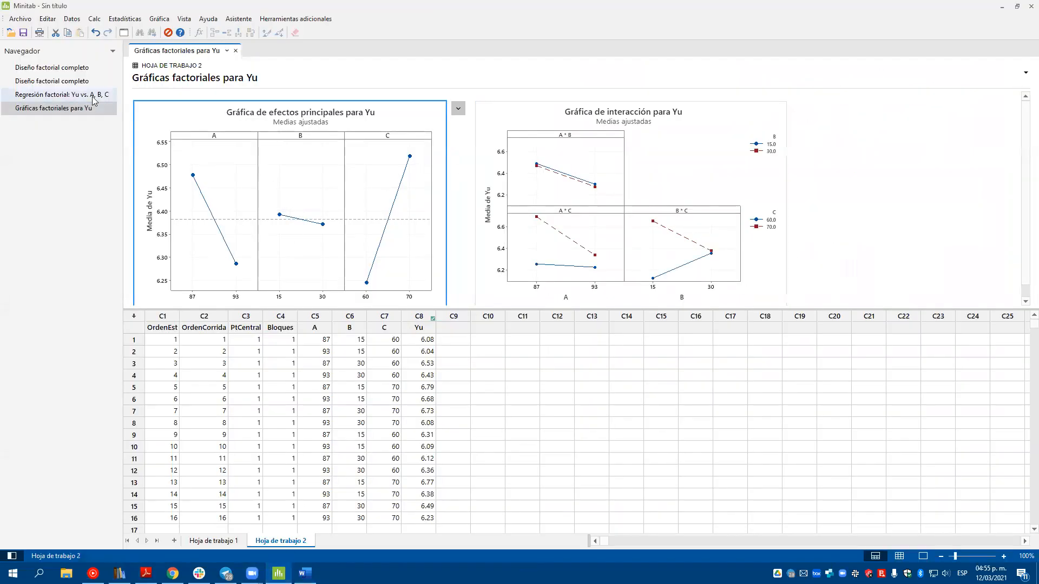
click(60, 94)
scroll(291, 209, down, 3)
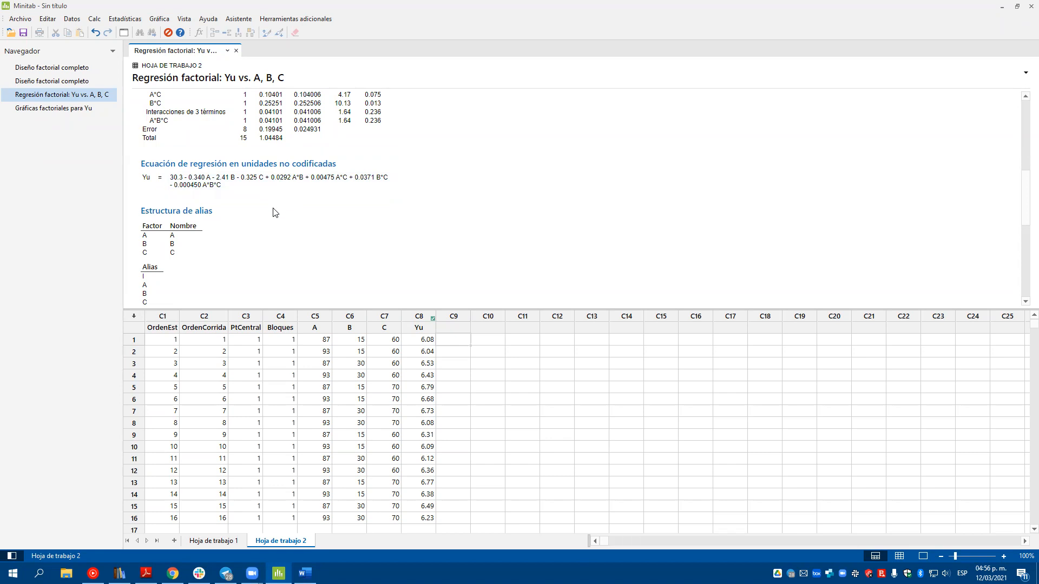
scroll(250, 277, up, 2)
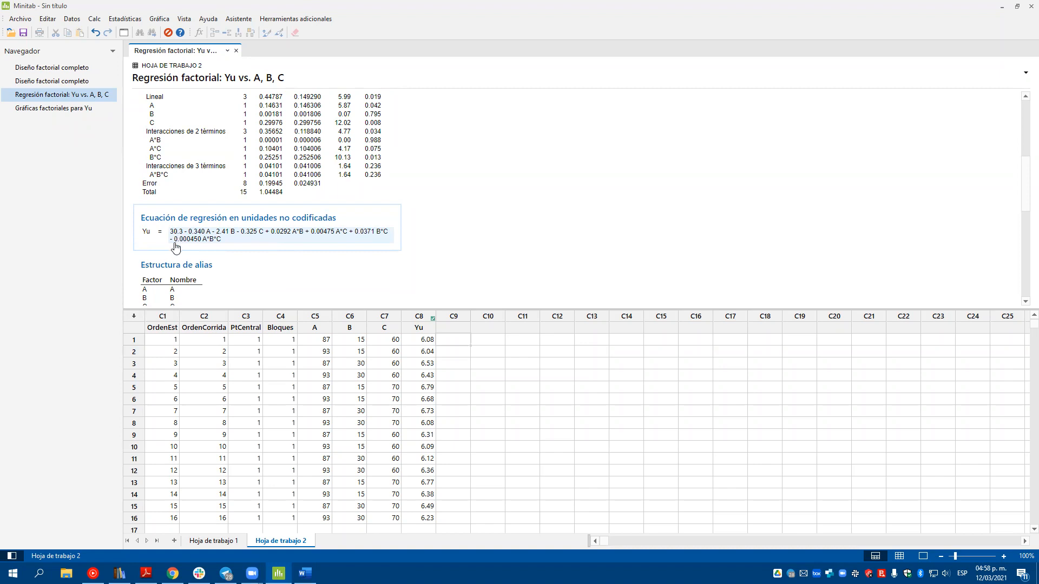
scroll(172, 258, up, 2)
scroll(172, 259, up, 3)
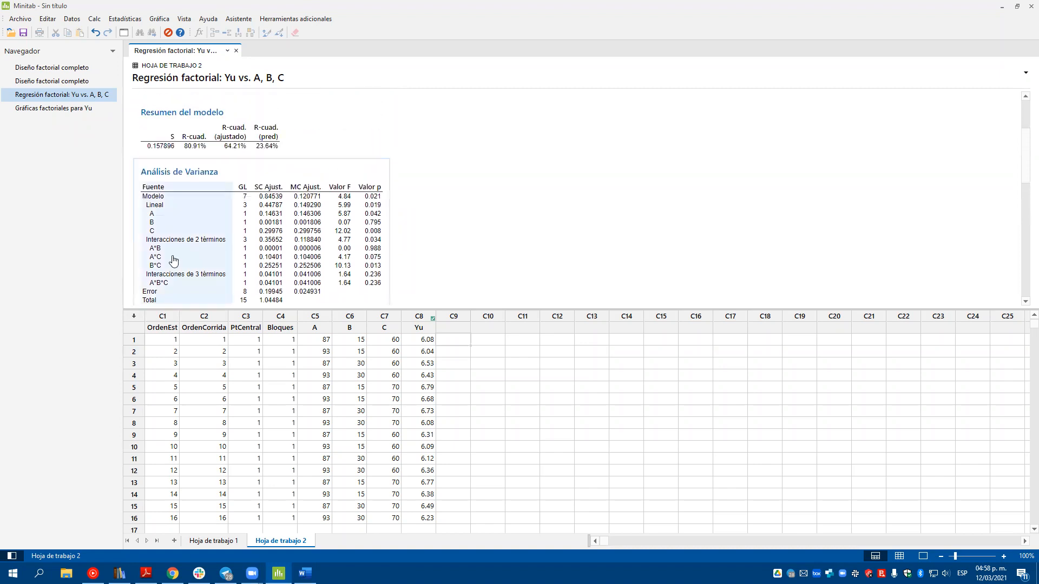
scroll(195, 255, down, 5)
scroll(245, 246, up, 6)
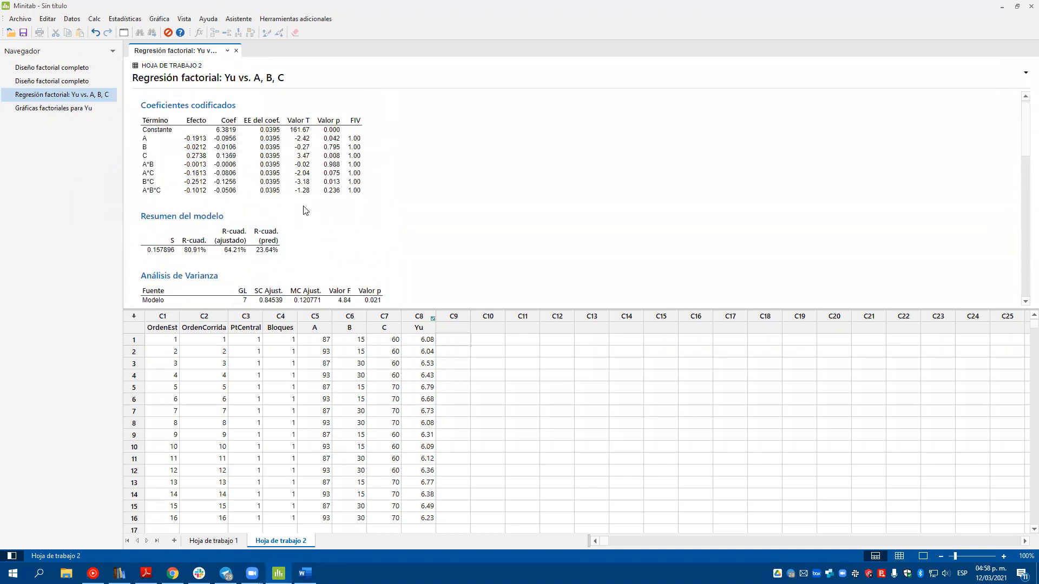
scroll(308, 209, down, 3)
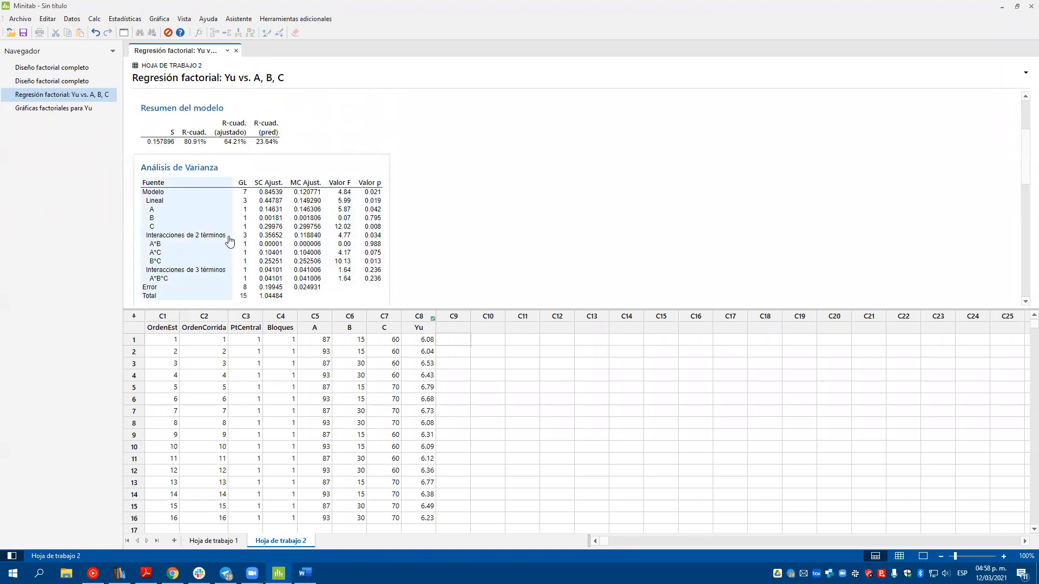
scroll(267, 271, down, 5)
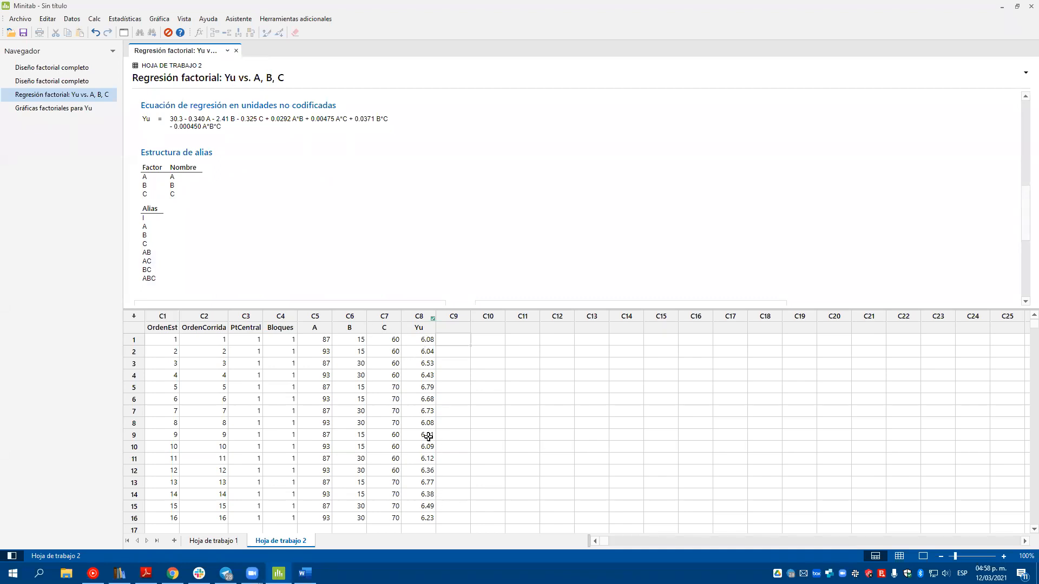
scroll(327, 220, up, 5)
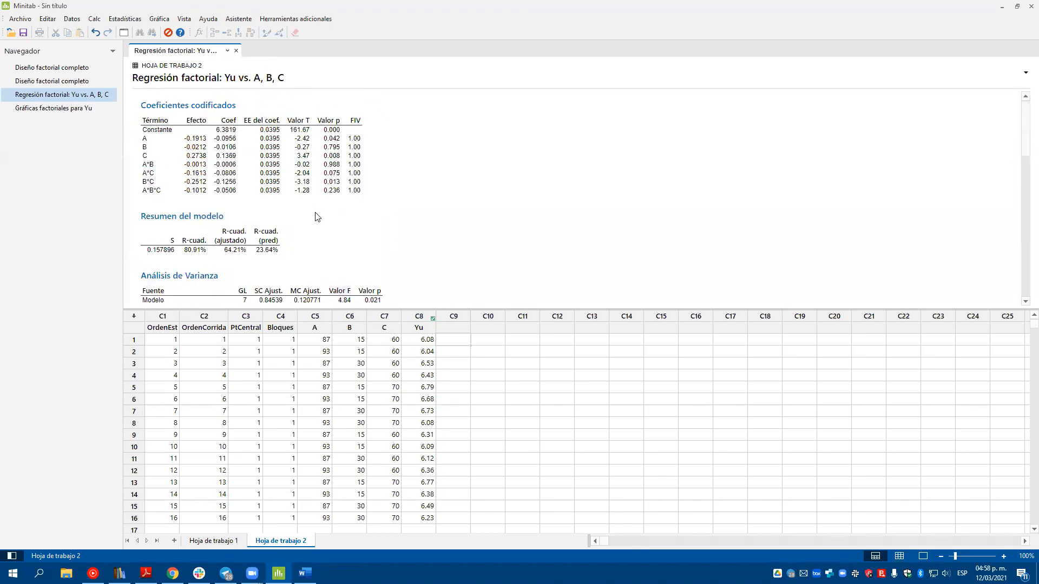